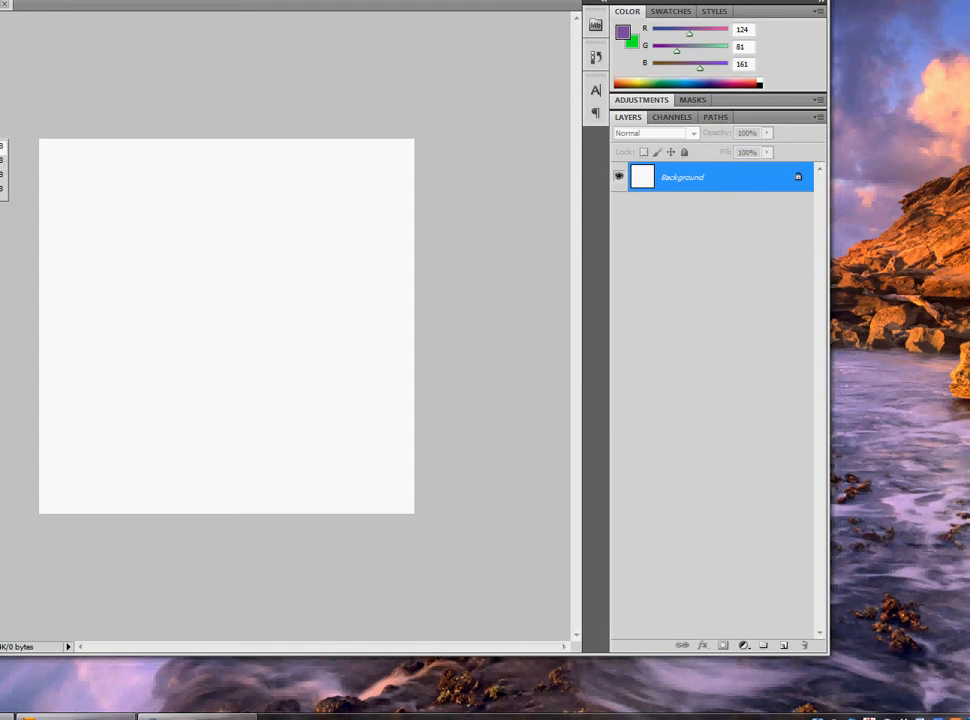
# Step: Paint a closed, curved purple outline on the Background layer with a round brush and fill its inside with green
pyautogui.click(2, 147)
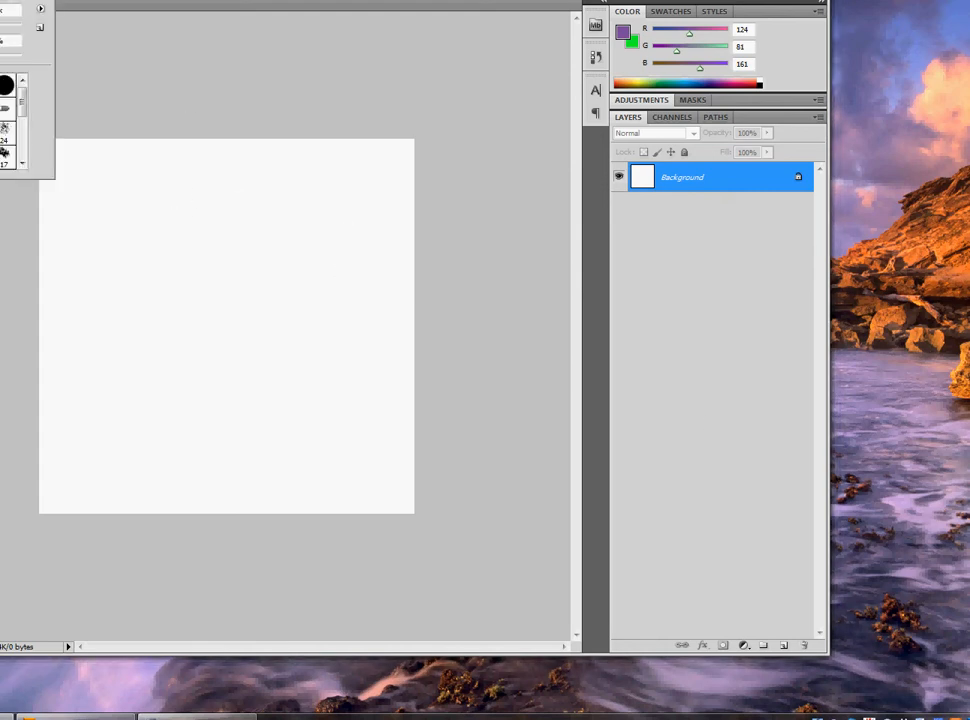
pyautogui.moveTo(0, 55); pyautogui.dragTo(21, 55)
pyautogui.press('Return')
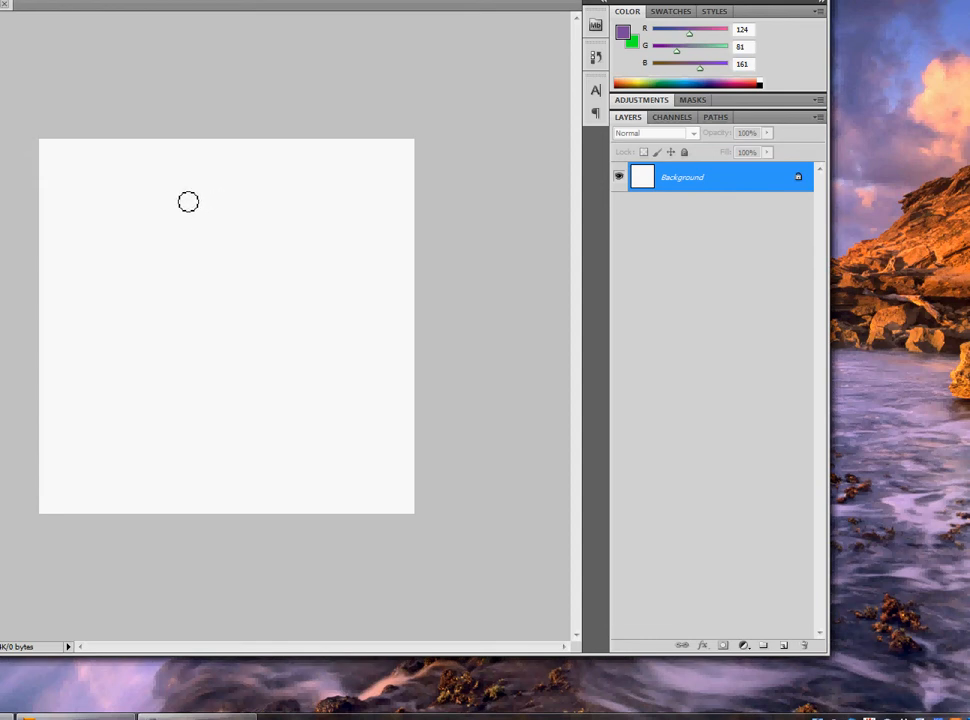
pyautogui.moveTo(136, 206)
pyautogui.mouseDown()
pyautogui.moveTo(197, 197)
pyautogui.moveTo(278, 292)
pyautogui.moveTo(72, 330)
pyautogui.moveTo(83, 263)
pyautogui.moveTo(227, 276)
pyautogui.moveTo(227, 259)
pyautogui.moveTo(147, 210)
pyautogui.mouseUp()
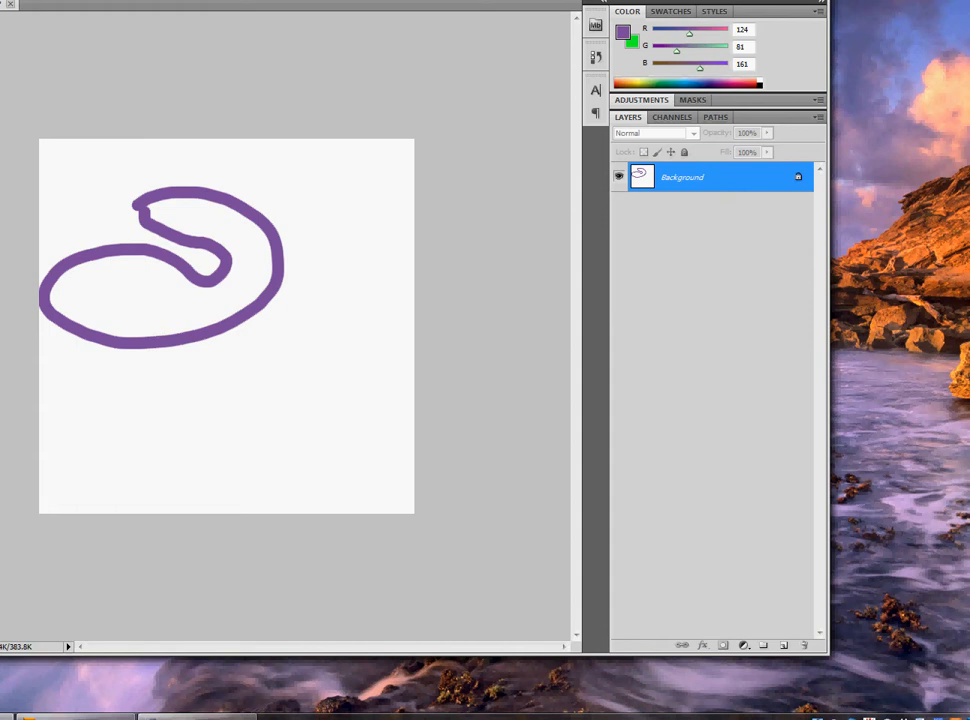
pyautogui.press('x')
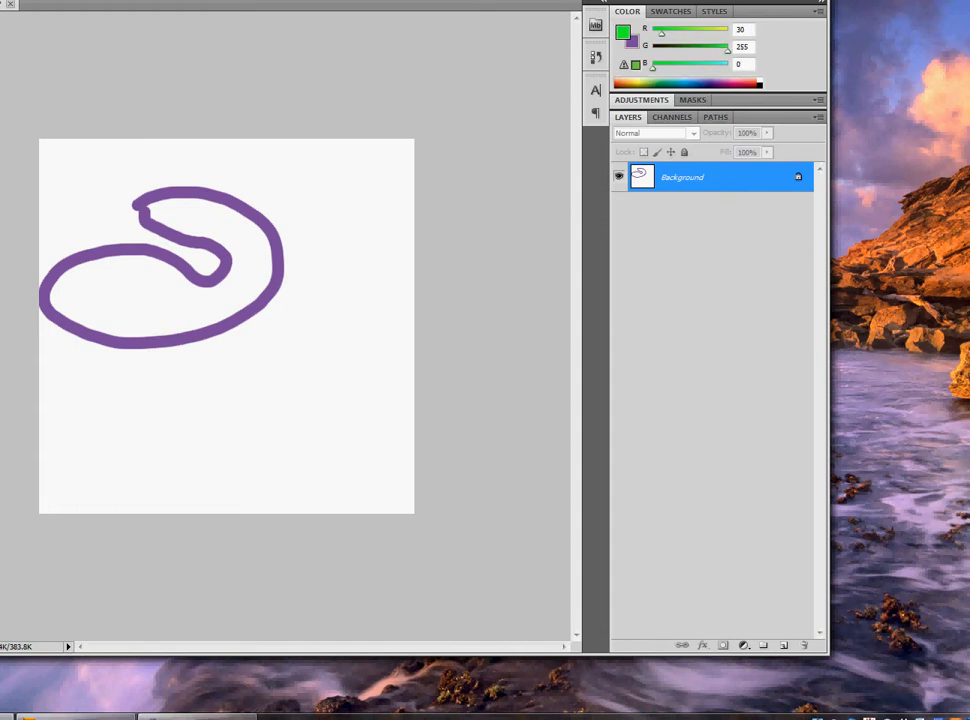
pyautogui.click(131, 289)
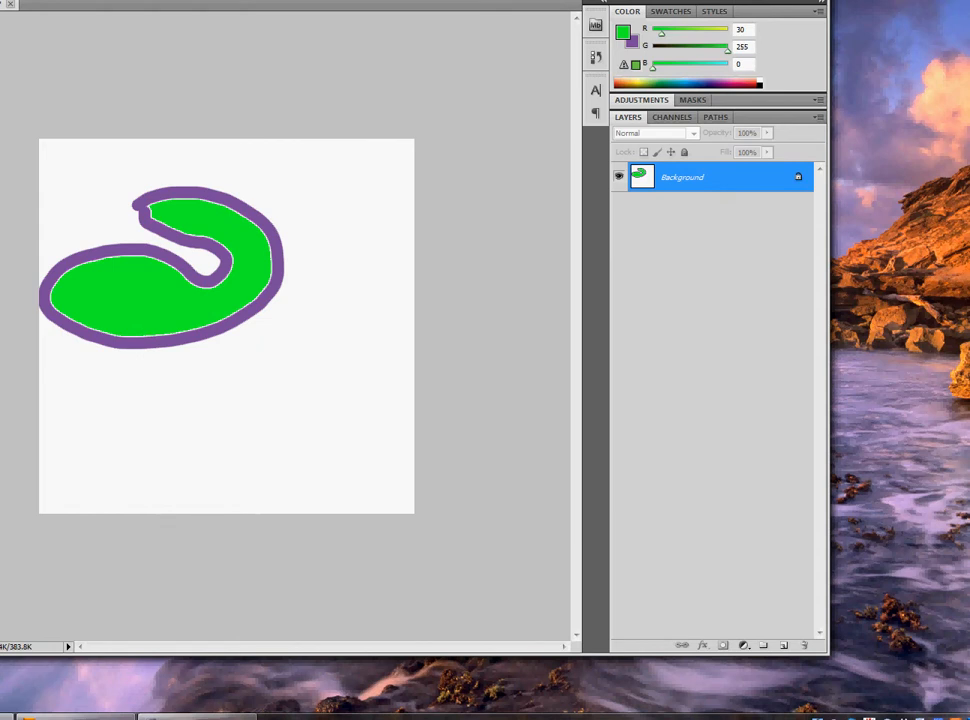
# Step: Examine up close the edge where the green fill meets the purple outline, and return the view to actual pixels
pyautogui.click(182, 223)
pyautogui.click(182, 223)
pyautogui.click(182, 223)
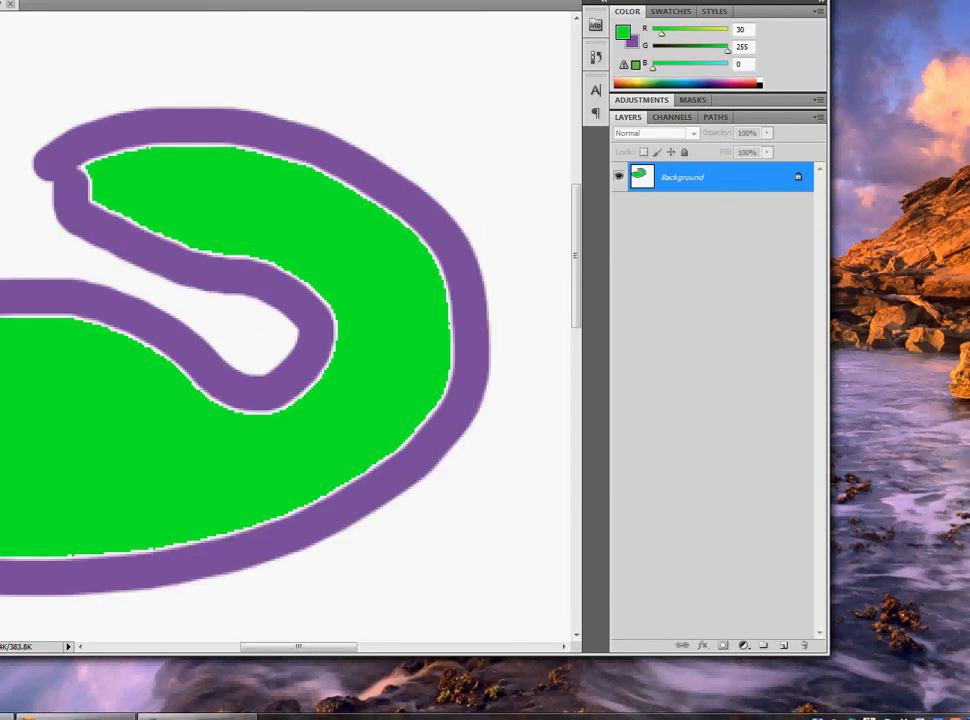
pyautogui.click(185, 219)
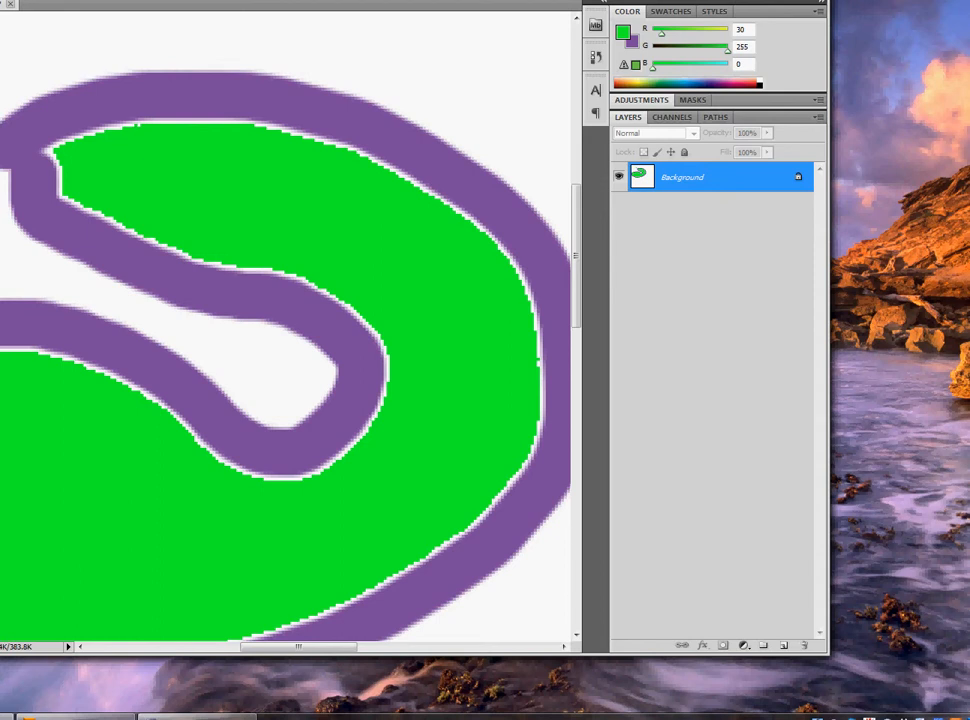
pyautogui.click(156, 134)
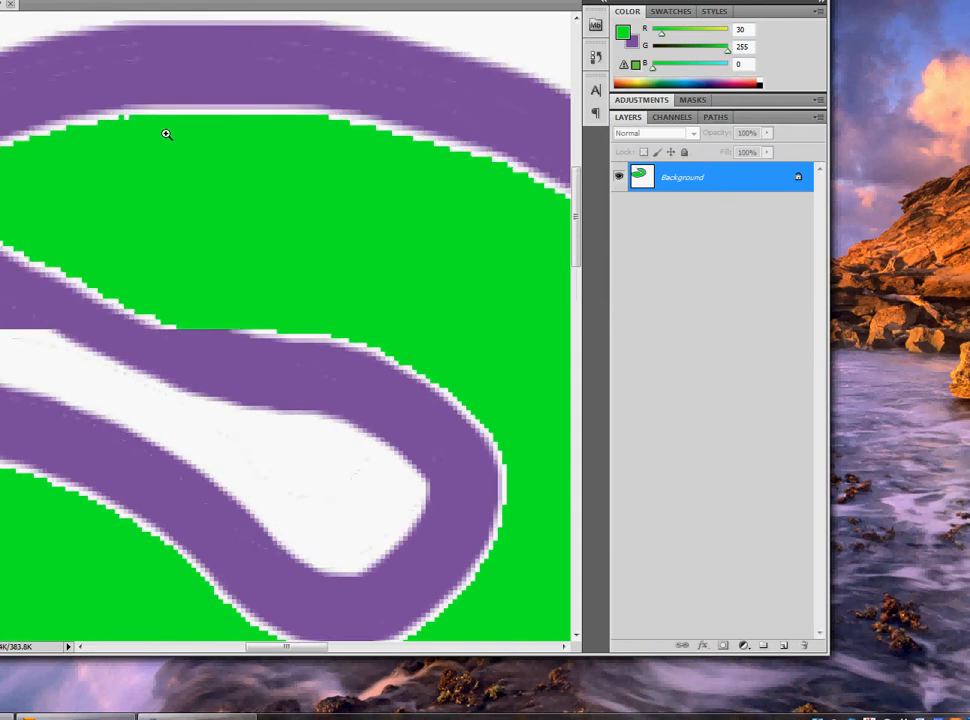
pyautogui.click(166, 134)
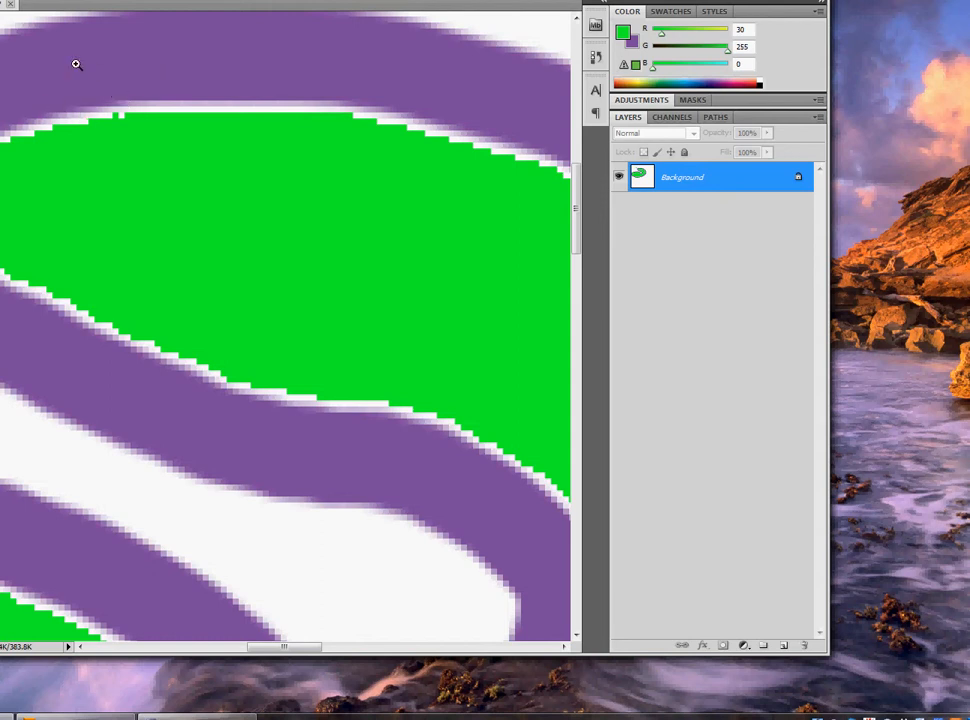
pyautogui.rightClick(76, 257)
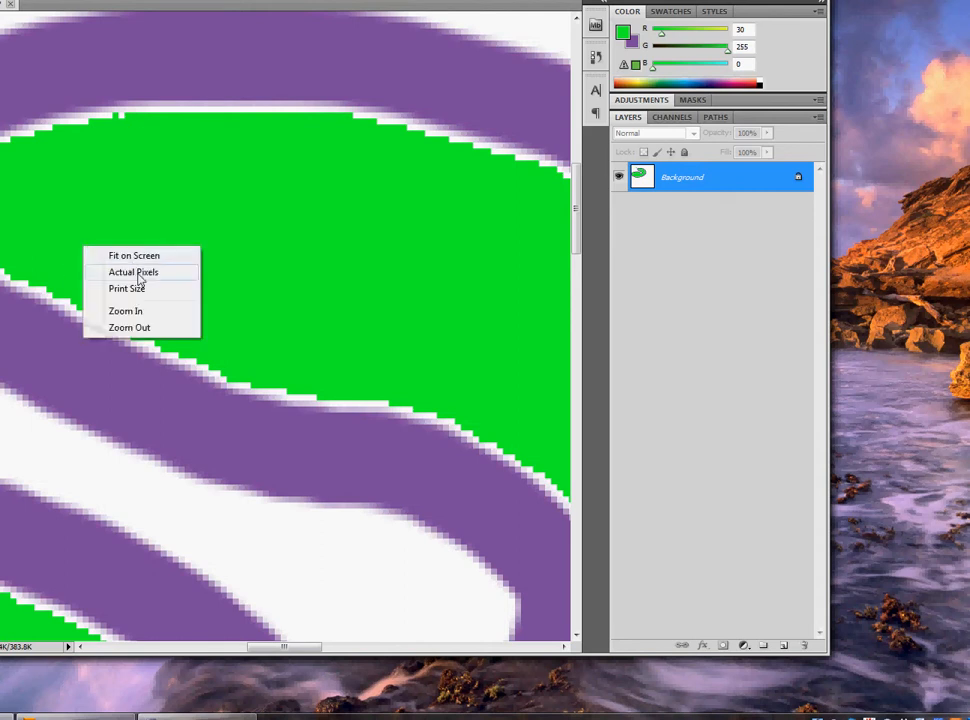
pyautogui.click(138, 273)
pyautogui.click(138, 273)
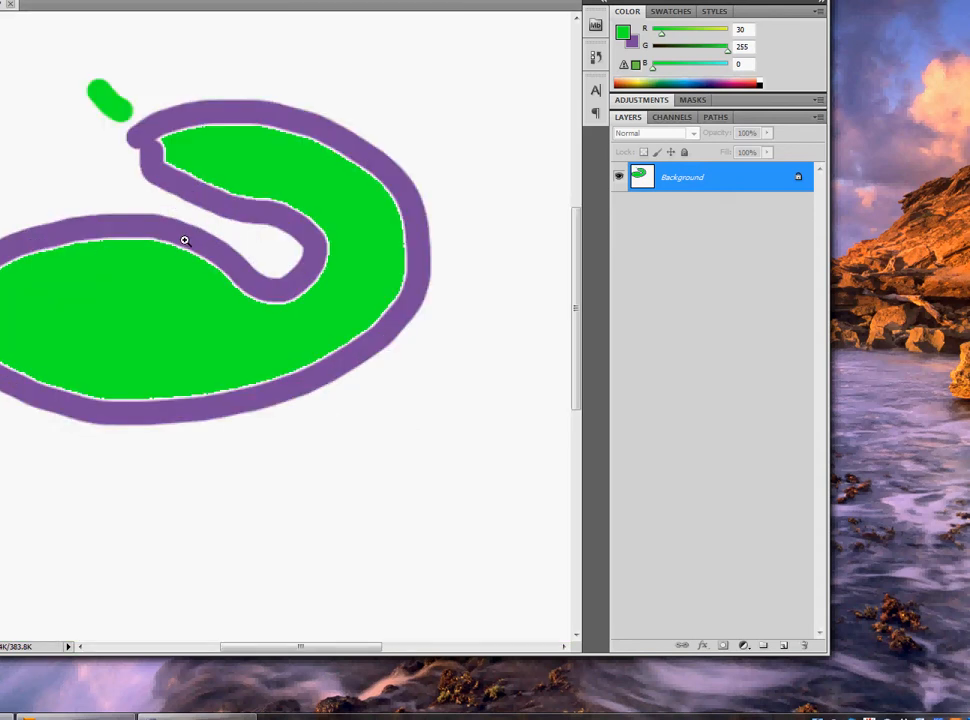
pyautogui.hotkey('shift', 'F5')
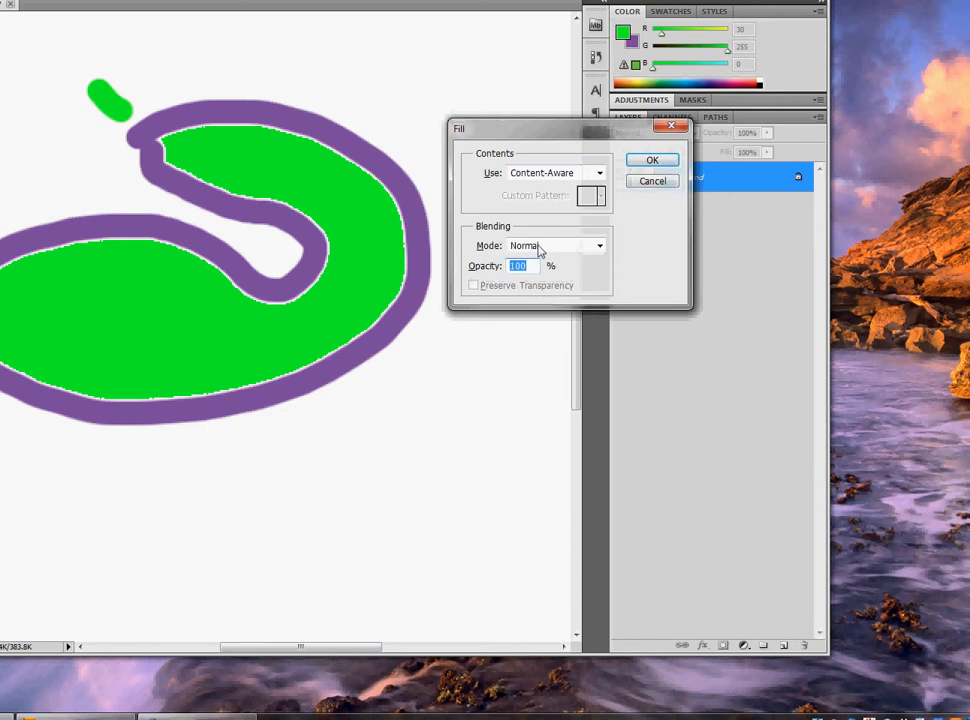
pyautogui.click(646, 180)
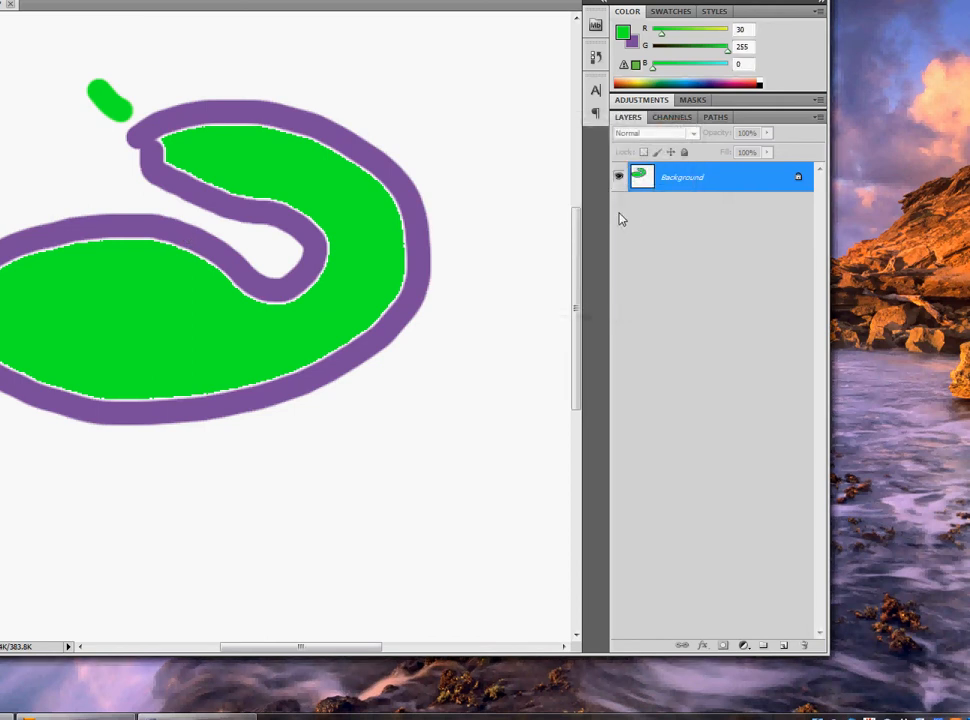
pyautogui.hotkey('shift', 'F5')
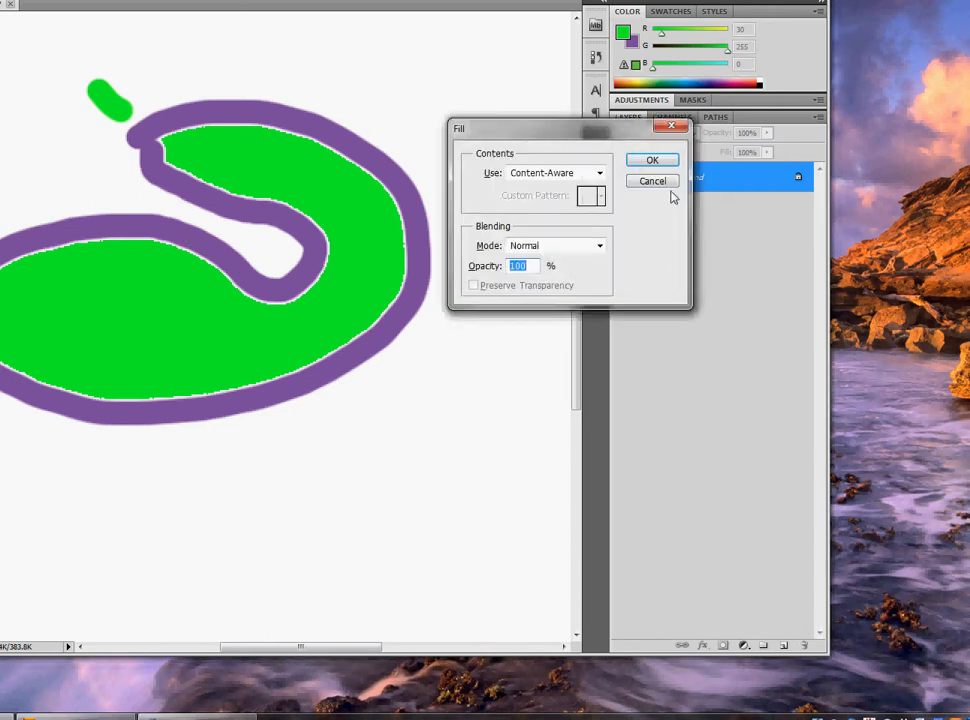
pyautogui.click(662, 186)
# Step: Add a new empty layer and delete the Background layer containing the painted shape
pyautogui.click(784, 647)
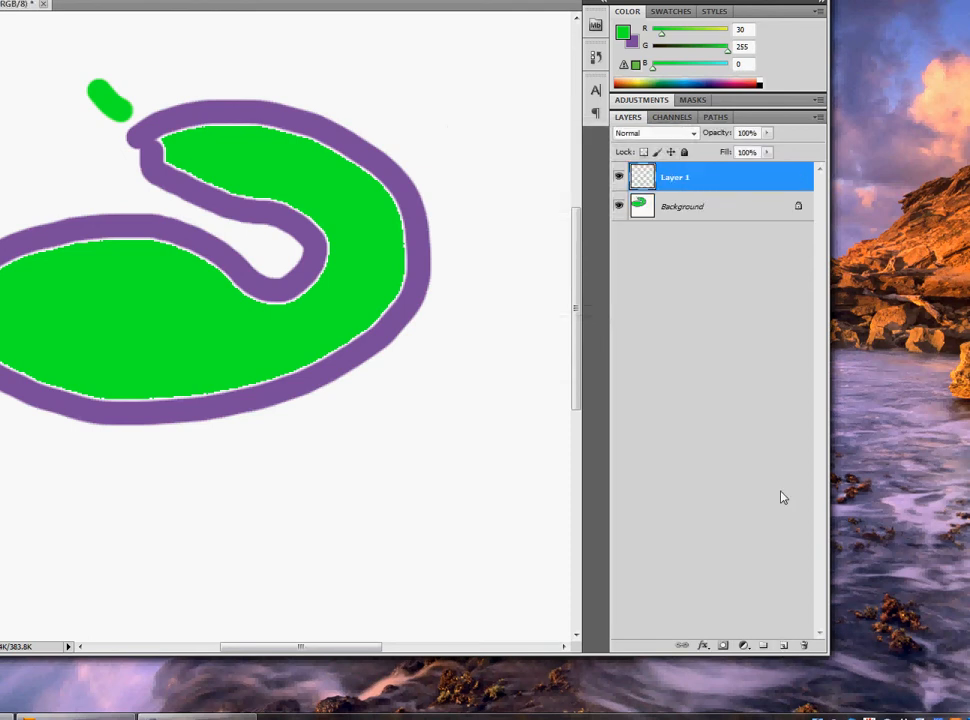
pyautogui.rightClick(750, 216)
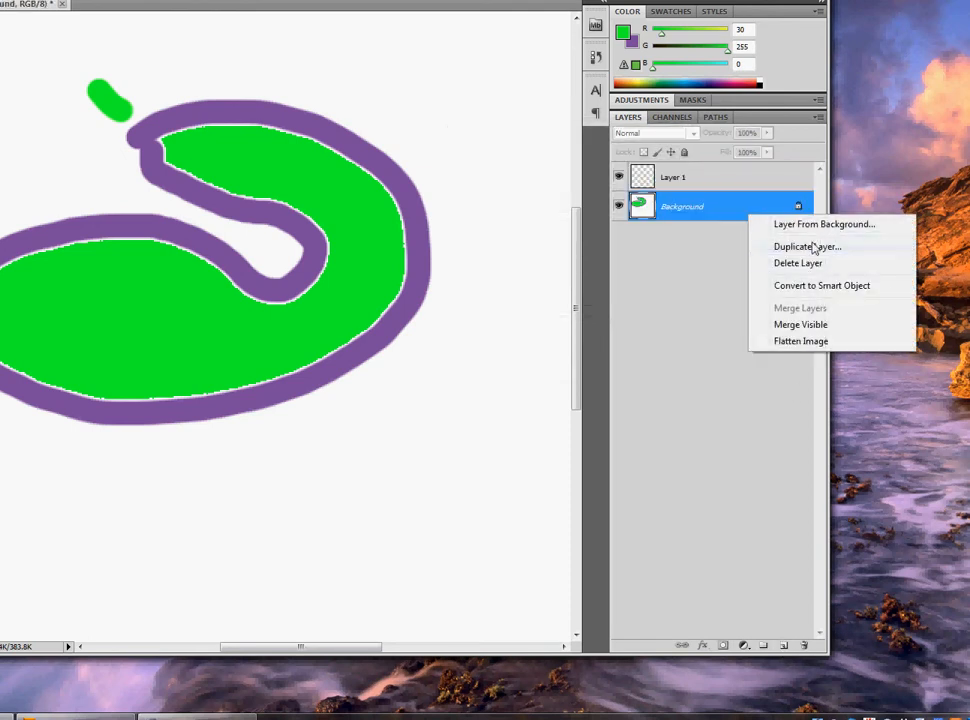
pyautogui.click(790, 263)
pyautogui.click(303, 206)
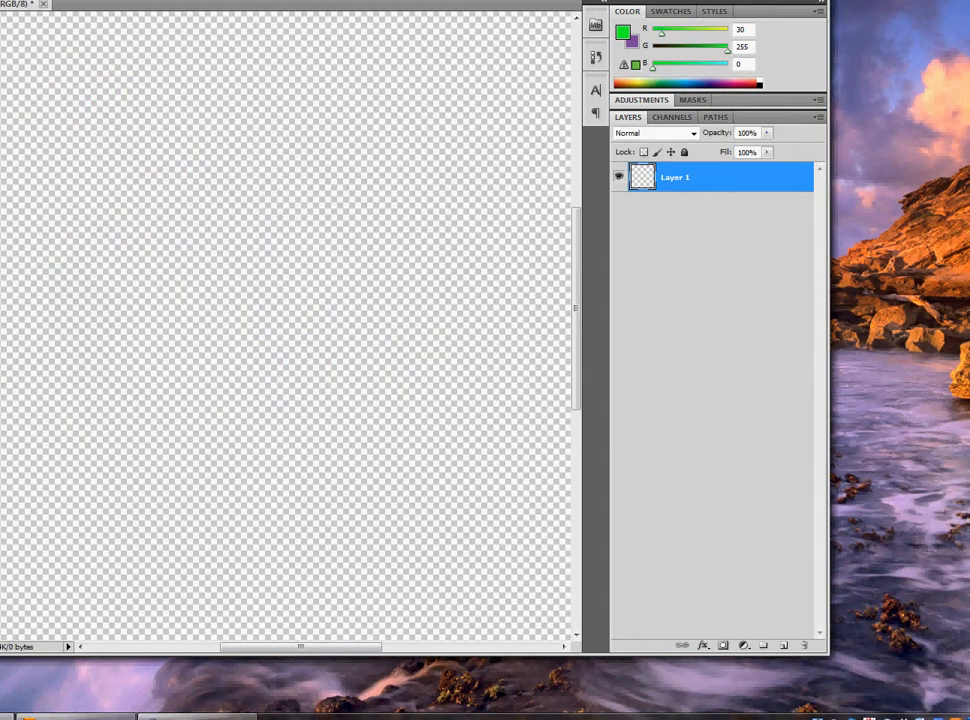
# Step: Set the foreground colour to white (RGB 255, 255, 255) and fill the empty Layer 1 with it
pyautogui.click(378, 323)
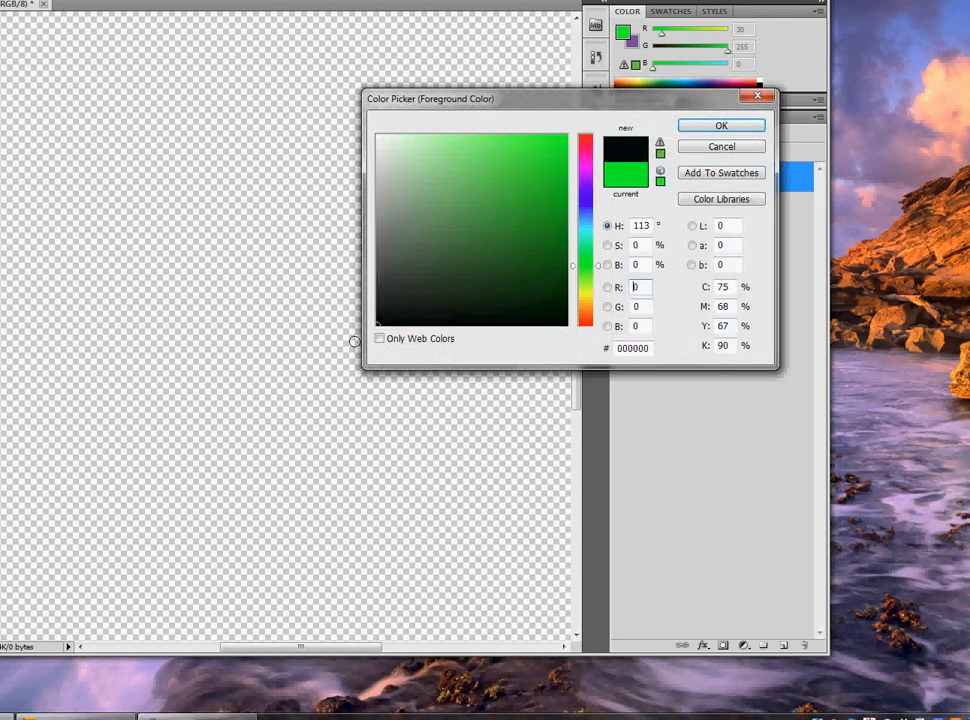
pyautogui.click(717, 127)
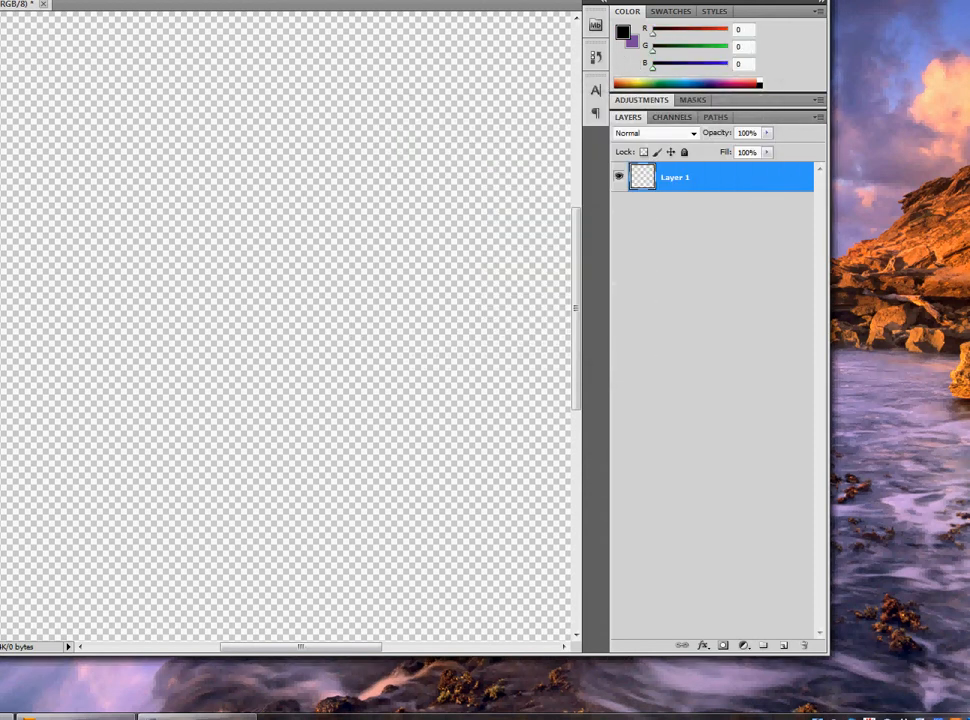
pyautogui.moveTo(388, 150)
pyautogui.mouseDown()
pyautogui.moveTo(329, 130)
pyautogui.moveTo(334, 106)
pyautogui.mouseUp()
pyautogui.click(710, 127)
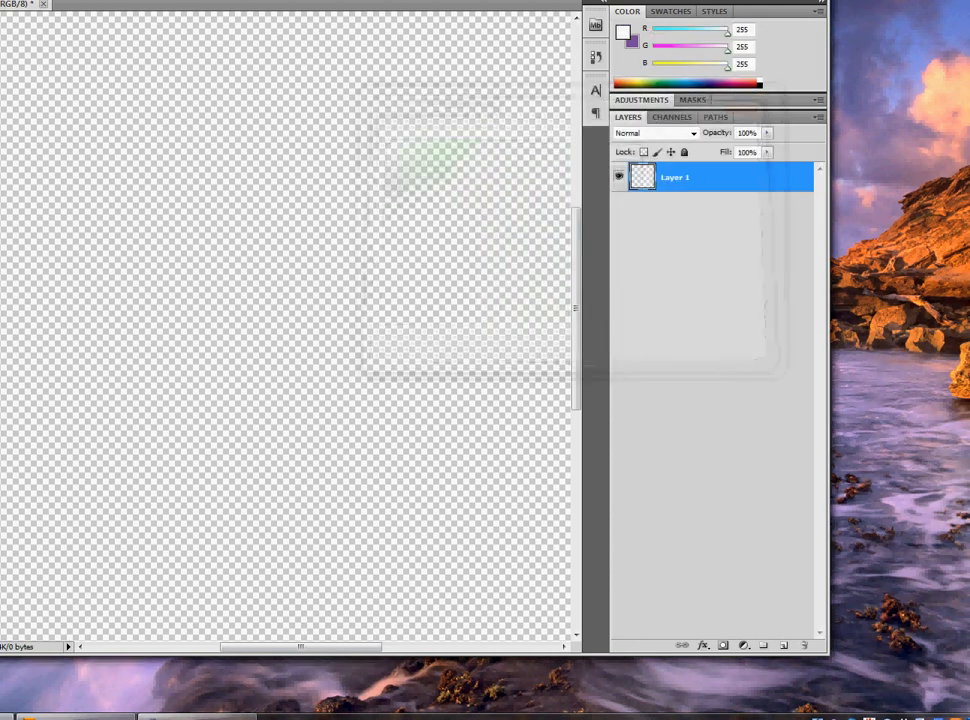
pyautogui.click(198, 268)
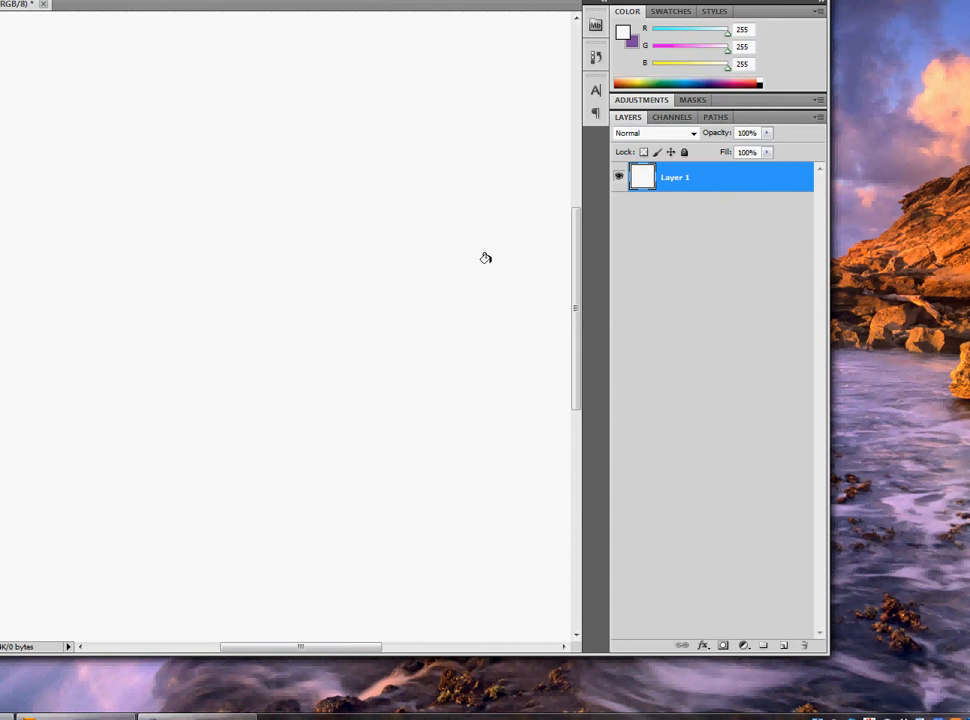
# Step: Add a new layer above the white one and set the foreground colour to black (RGB 0, 0, 0)
pyautogui.click(784, 645)
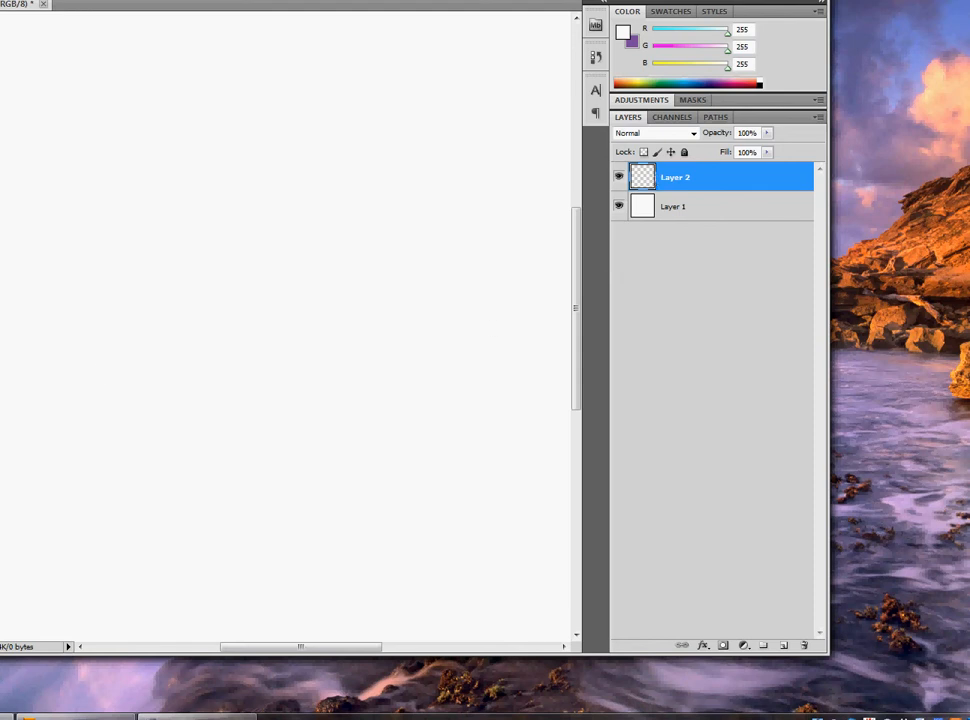
pyautogui.click(623, 32)
pyautogui.moveTo(386, 316); pyautogui.dragTo(372, 328)
pyautogui.click(728, 127)
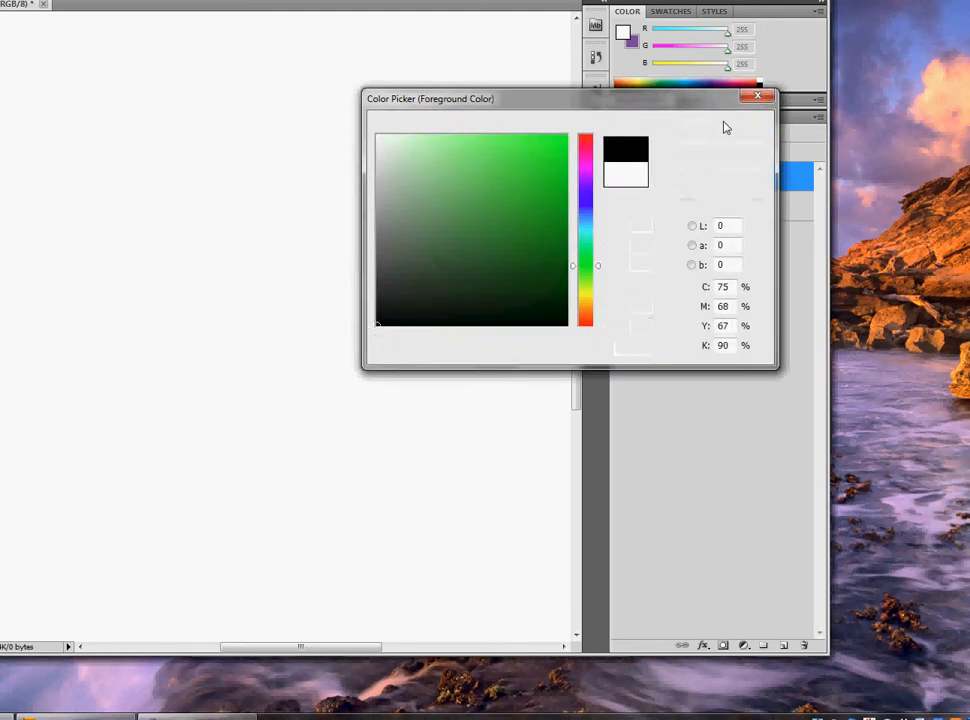
# Step: Paint a winding black stroke on Layer 2, view it with the white layer hidden, and undo the stroke
pyautogui.moveTo(232, 125)
pyautogui.mouseDown()
pyautogui.moveTo(264, 112)
pyautogui.moveTo(412, 153)
pyautogui.moveTo(361, 296)
pyautogui.moveTo(148, 239)
pyautogui.moveTo(73, 278)
pyautogui.moveTo(227, 440)
pyautogui.moveTo(379, 426)
pyautogui.moveTo(503, 499)
pyautogui.moveTo(328, 559)
pyautogui.moveTo(290, 540)
pyautogui.mouseUp()
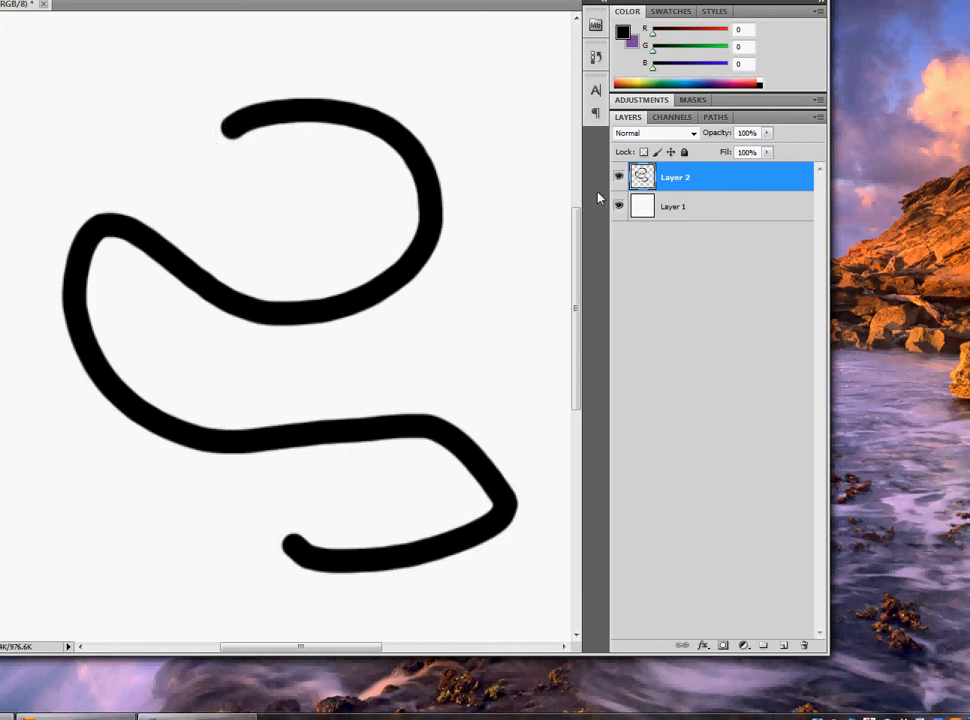
pyautogui.click(619, 206)
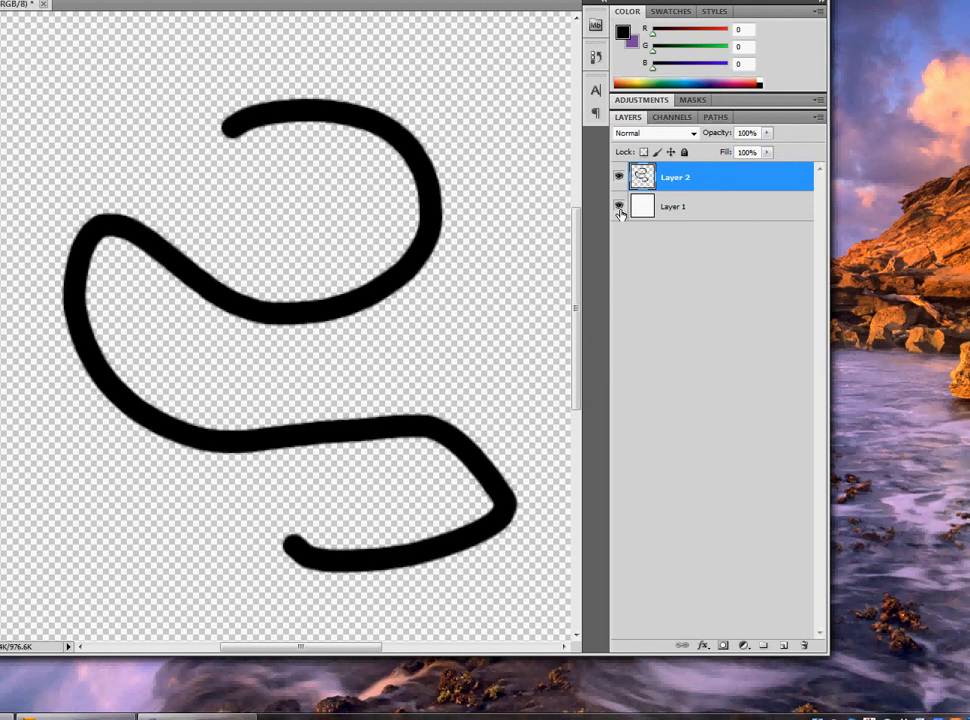
pyautogui.click(620, 208)
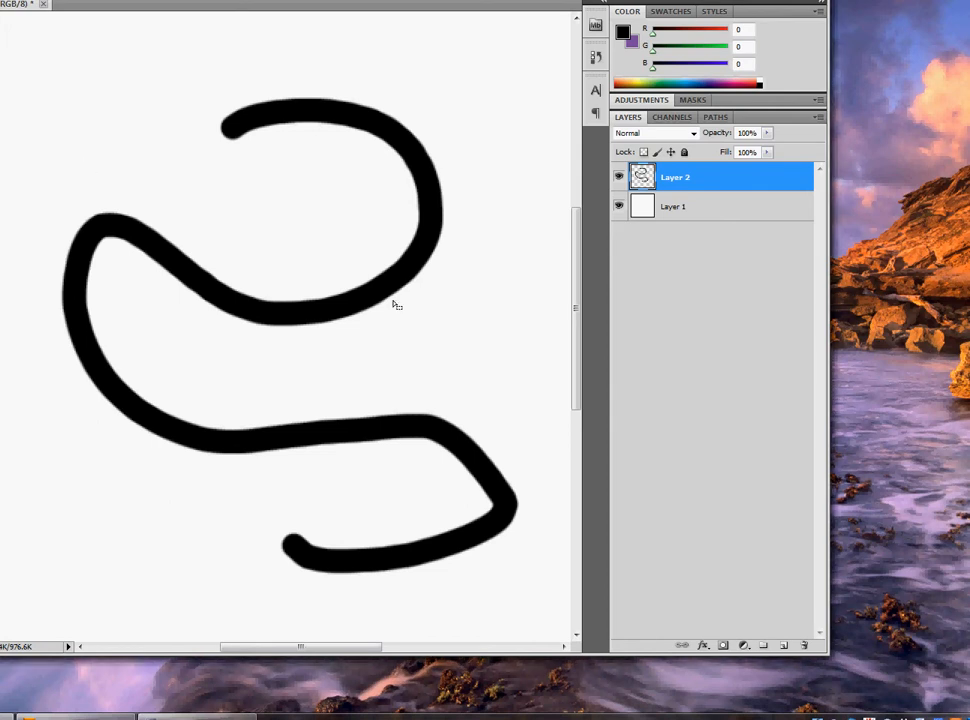
pyautogui.click(673, 208)
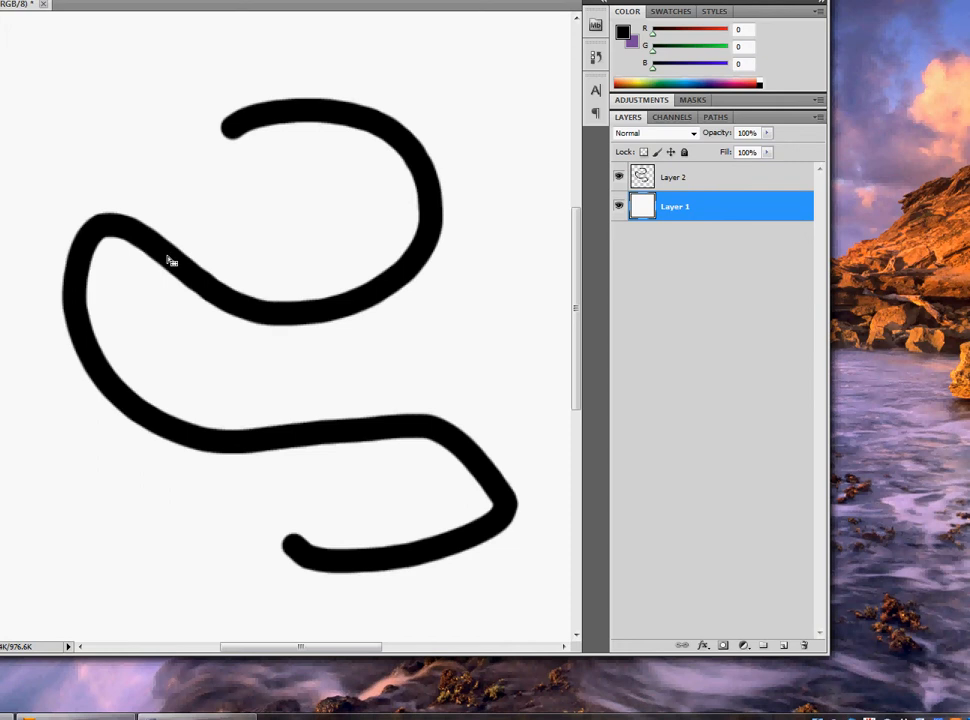
pyautogui.click(663, 177)
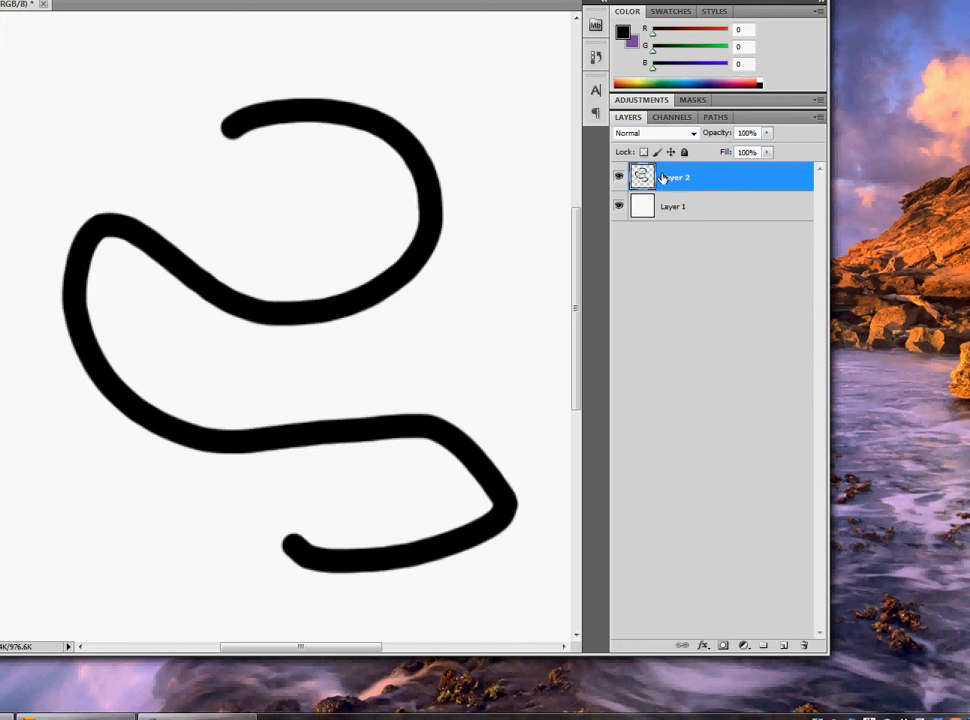
pyautogui.hotkey('ctrl', 'z')
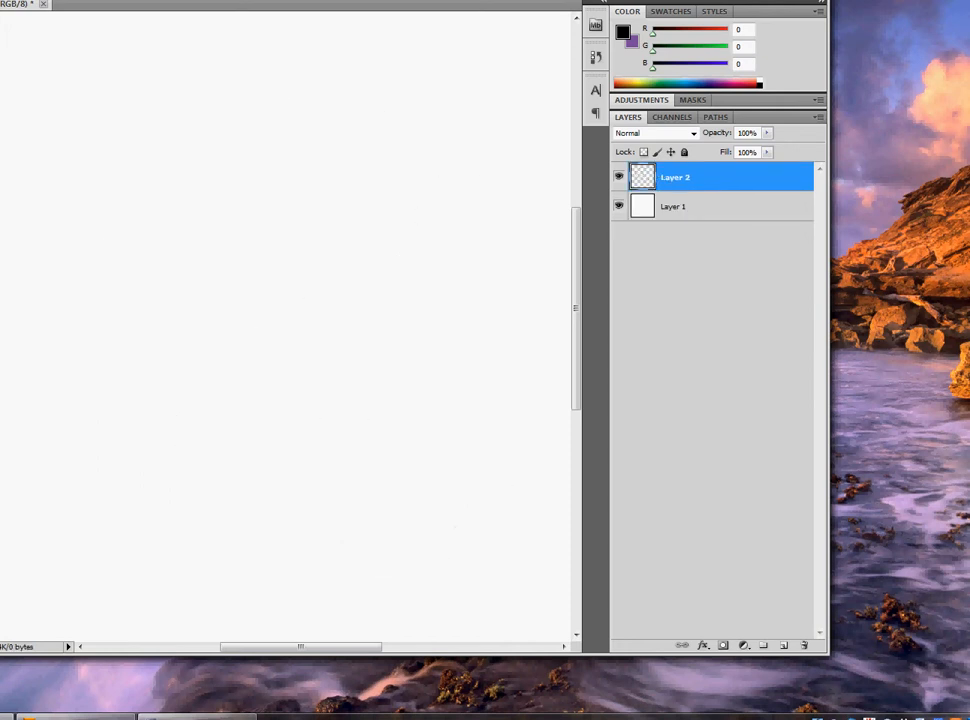
# Step: Paint a closed black oval outline on Layer 2 with the brush, keeping that layer active
pyautogui.moveTo(214, 139)
pyautogui.mouseDown()
pyautogui.moveTo(149, 370)
pyautogui.moveTo(497, 245)
pyautogui.moveTo(212, 139)
pyautogui.mouseUp()
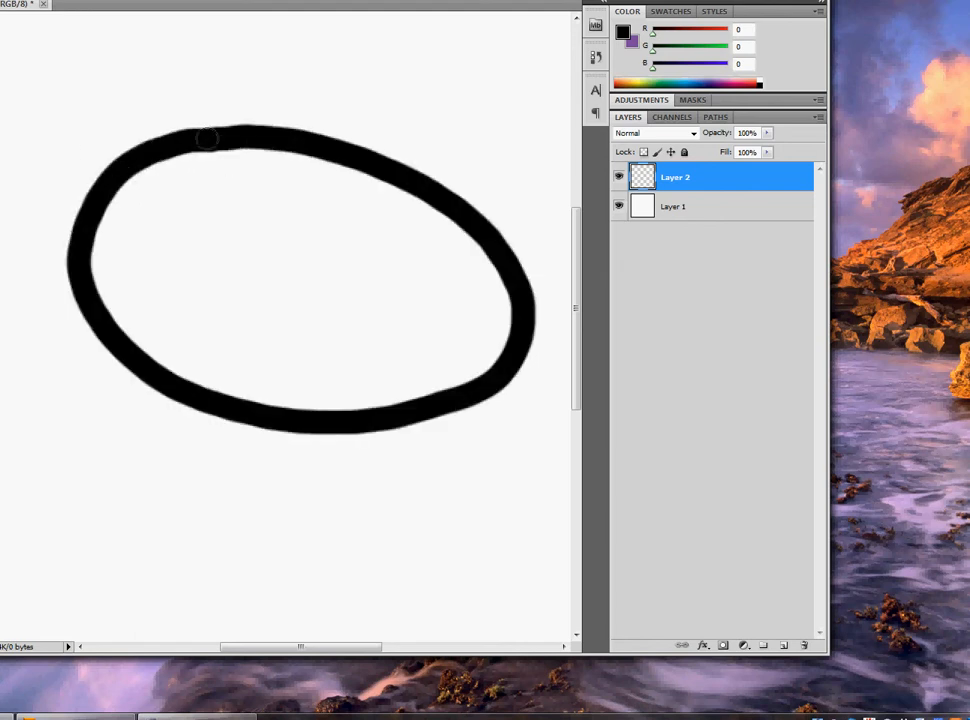
pyautogui.click(672, 206)
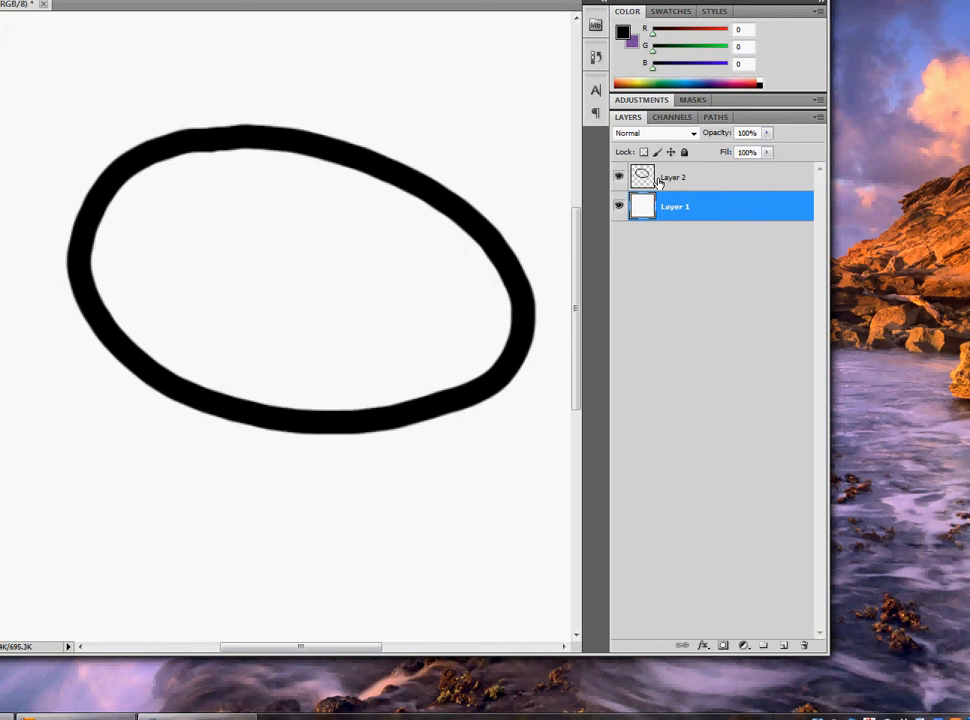
pyautogui.click(658, 181)
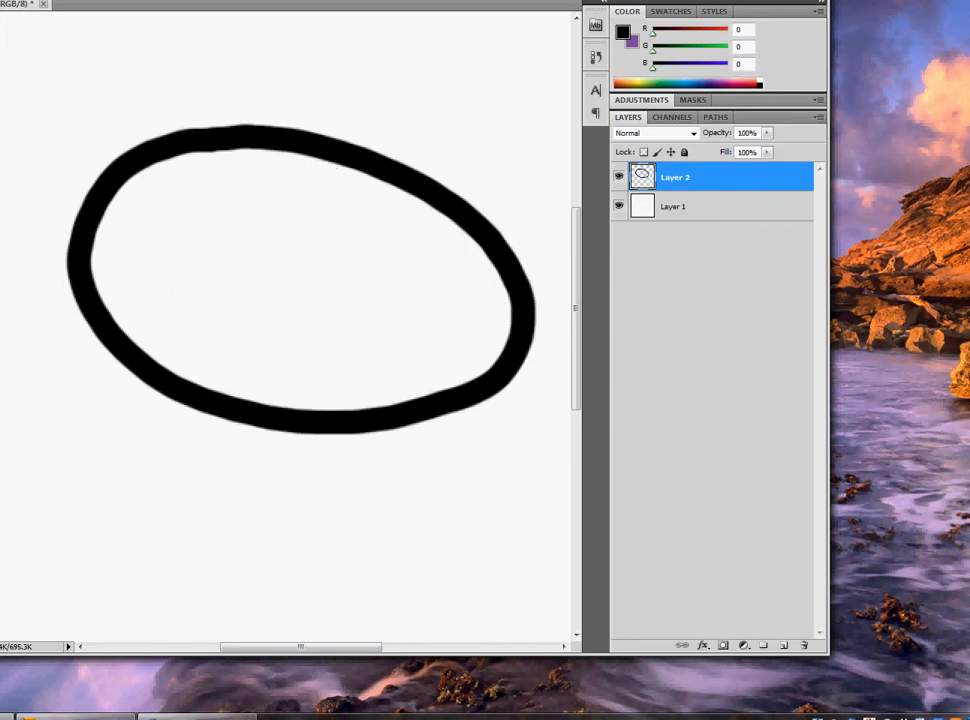
# Step: Select the oval's interior with a freehand Lasso selection running along the middle of the black outline
pyautogui.moveTo(240, 130)
pyautogui.mouseDown()
pyautogui.moveTo(354, 165)
pyautogui.moveTo(463, 230)
pyautogui.moveTo(500, 274)
pyautogui.moveTo(486, 364)
pyautogui.mouseUp()
pyautogui.hotkey('ctrl', 'd')
pyautogui.moveTo(295, 145)
pyautogui.mouseDown()
pyautogui.moveTo(412, 194)
pyautogui.moveTo(466, 233)
pyautogui.moveTo(341, 164)
pyautogui.moveTo(432, 207)
pyautogui.moveTo(499, 260)
pyautogui.moveTo(522, 326)
pyautogui.moveTo(487, 385)
pyautogui.moveTo(412, 420)
pyautogui.moveTo(299, 431)
pyautogui.moveTo(201, 408)
pyautogui.moveTo(116, 358)
pyautogui.moveTo(96, 326)
pyautogui.moveTo(91, 243)
pyautogui.moveTo(119, 181)
pyautogui.moveTo(170, 153)
pyautogui.moveTo(308, 140)
pyautogui.mouseUp()
pyautogui.hotkey('ctrl', 'd')
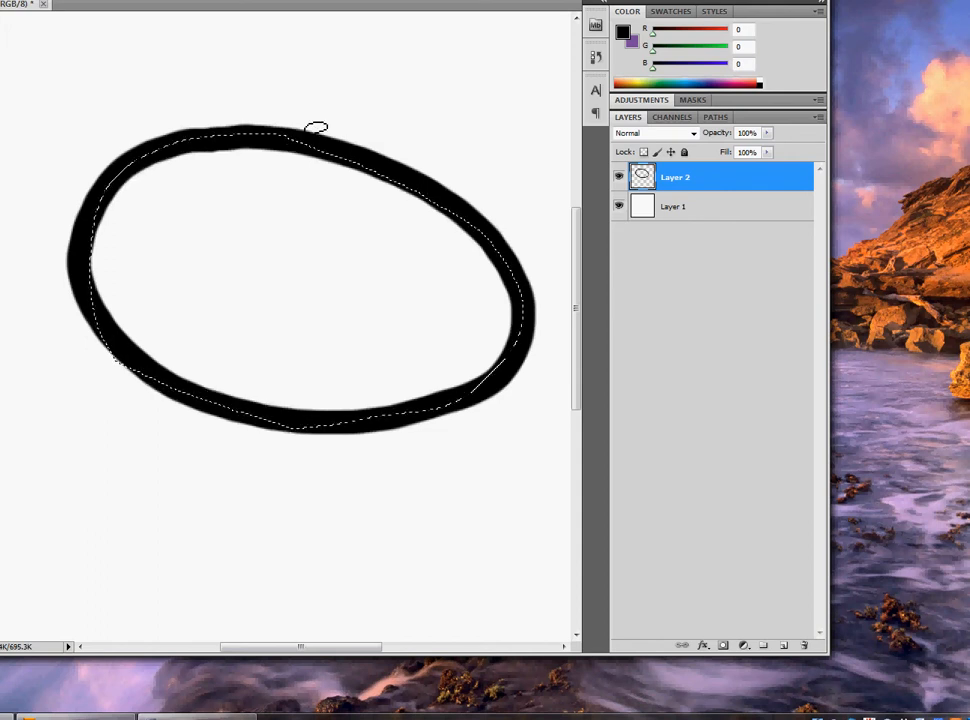
# Step: Add a layer between the white layer and the outline, fill the lasso selection with purple (RGB 124, 81, 161), and deselect
pyautogui.press('x')
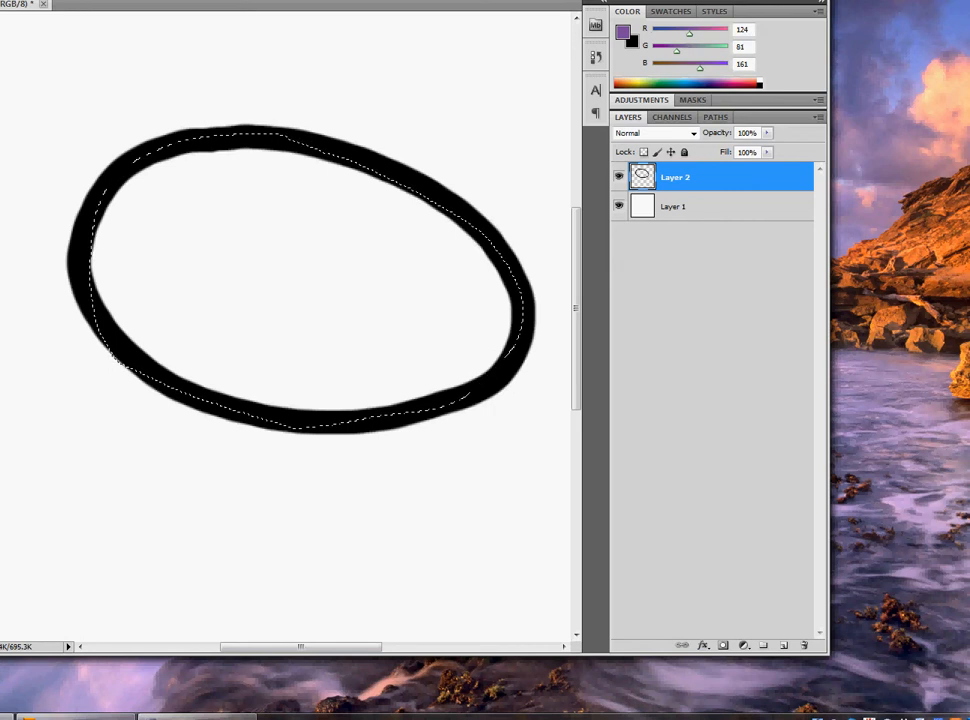
pyautogui.click(666, 214)
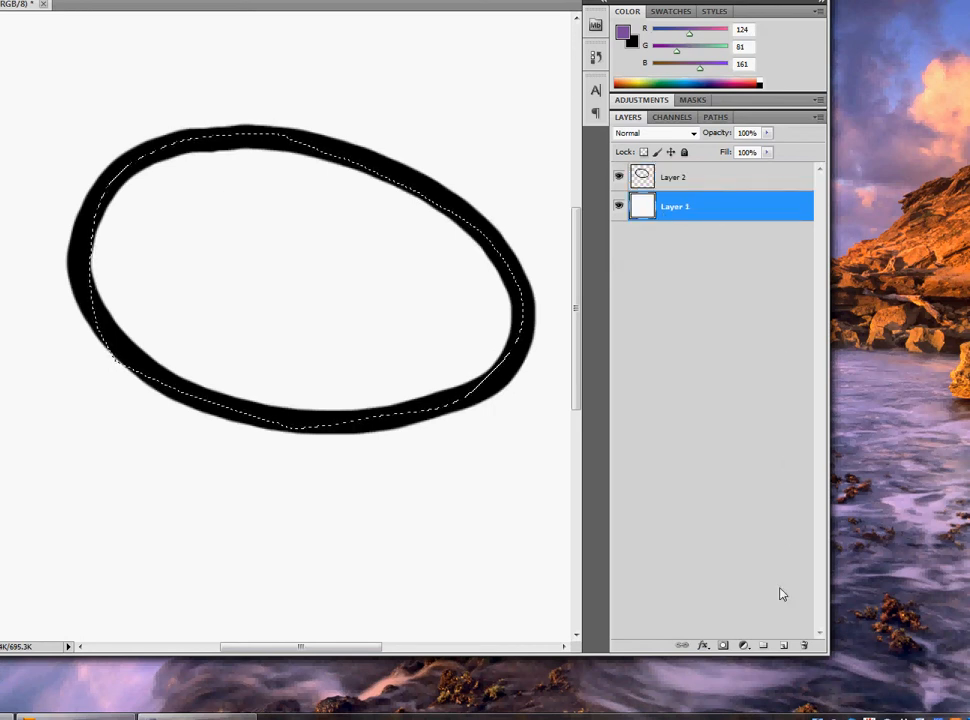
pyautogui.click(783, 646)
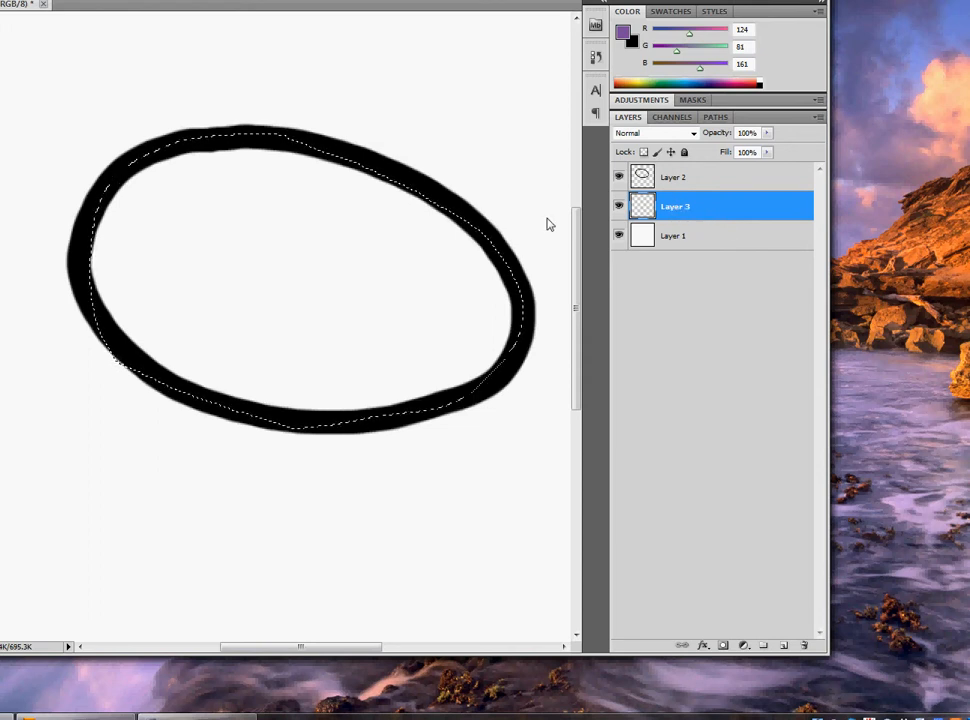
pyautogui.click(298, 238)
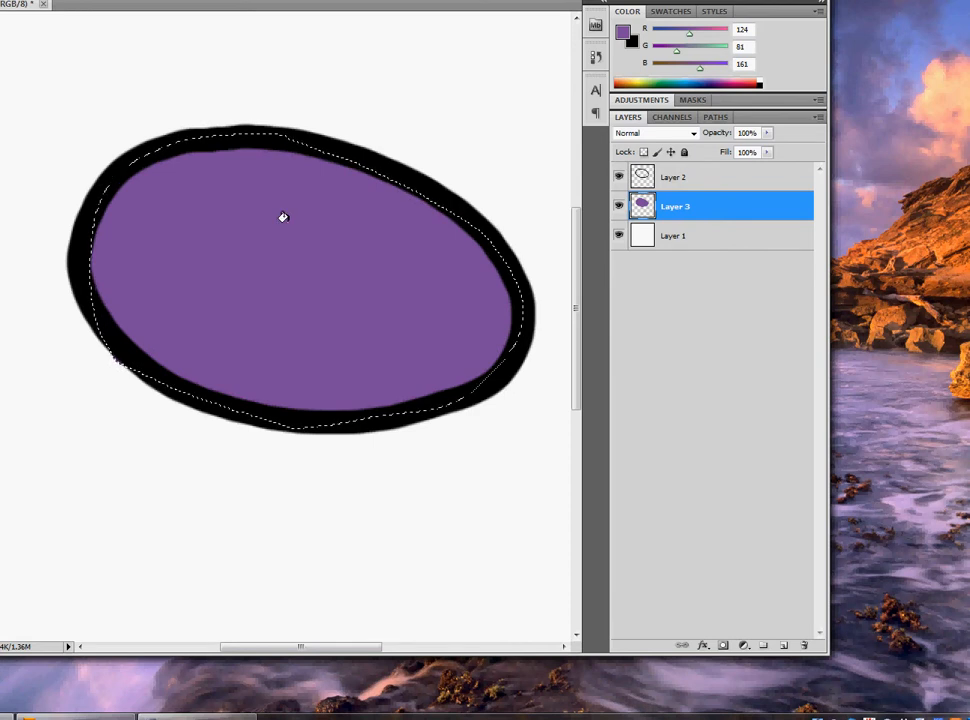
pyautogui.hotkey('ctrl', 'd')
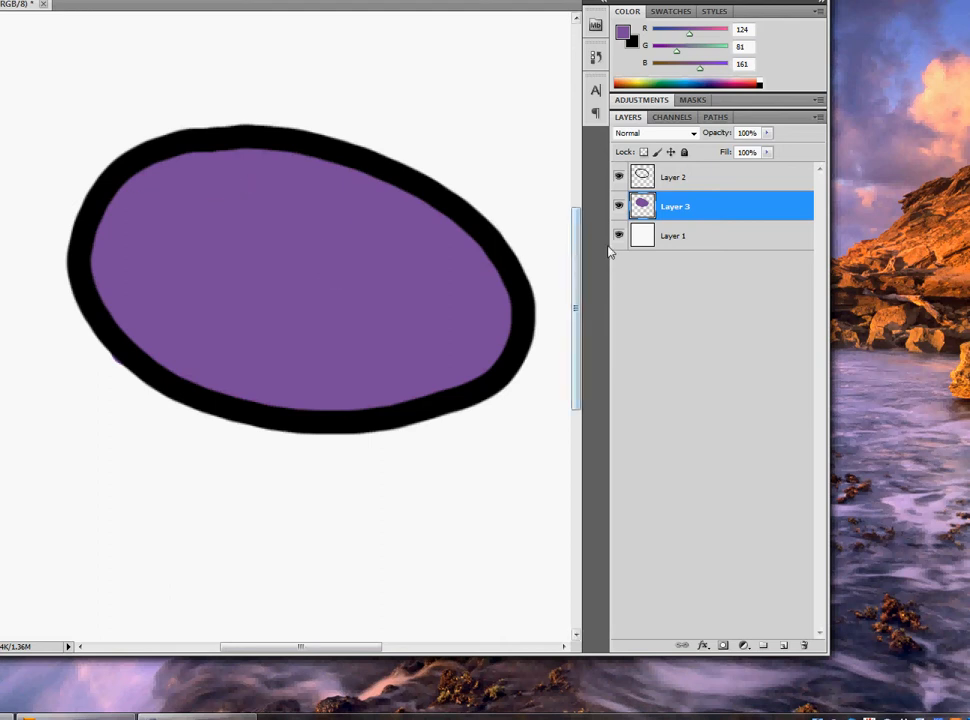
# Step: Hide the purple fill on Layer 3 and select the oval's interior on Layer 2 with the Magic Wand
pyautogui.click(626, 177)
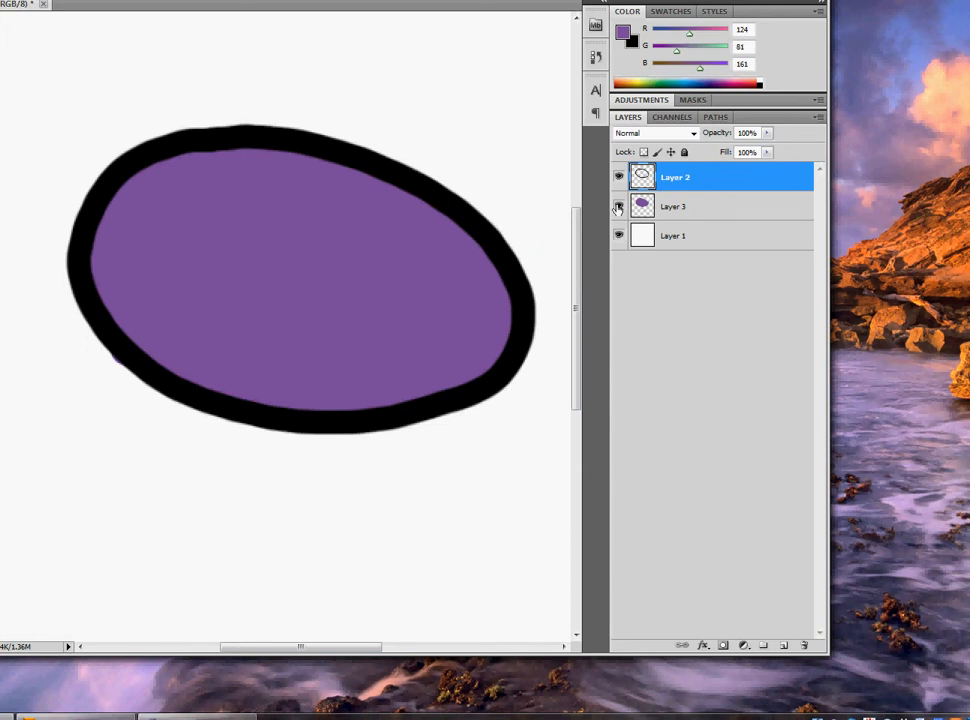
pyautogui.click(618, 206)
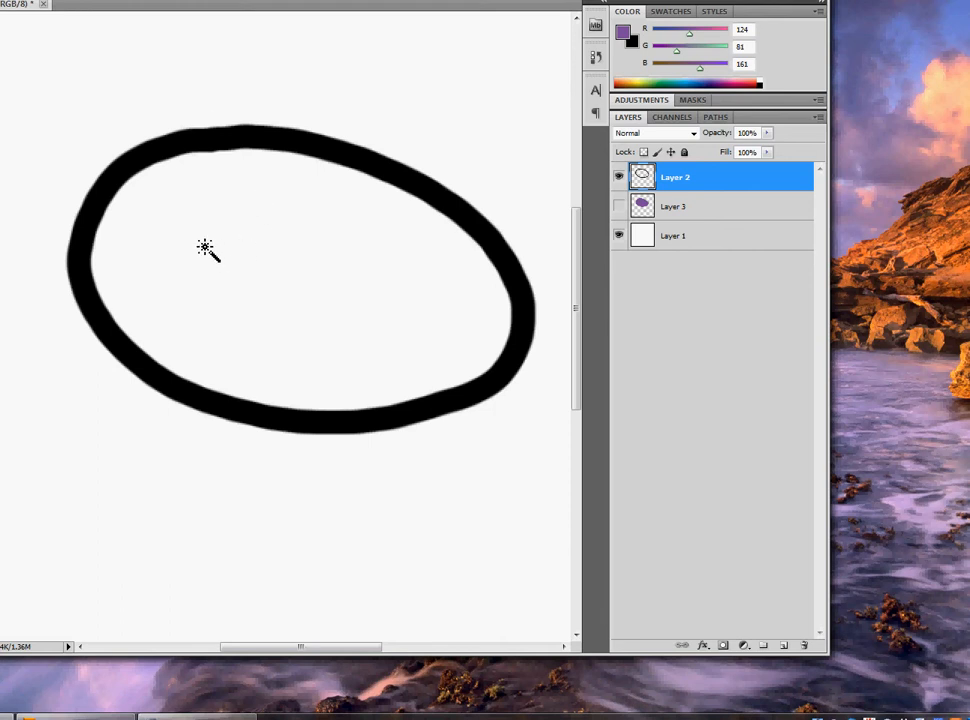
pyautogui.click(281, 259)
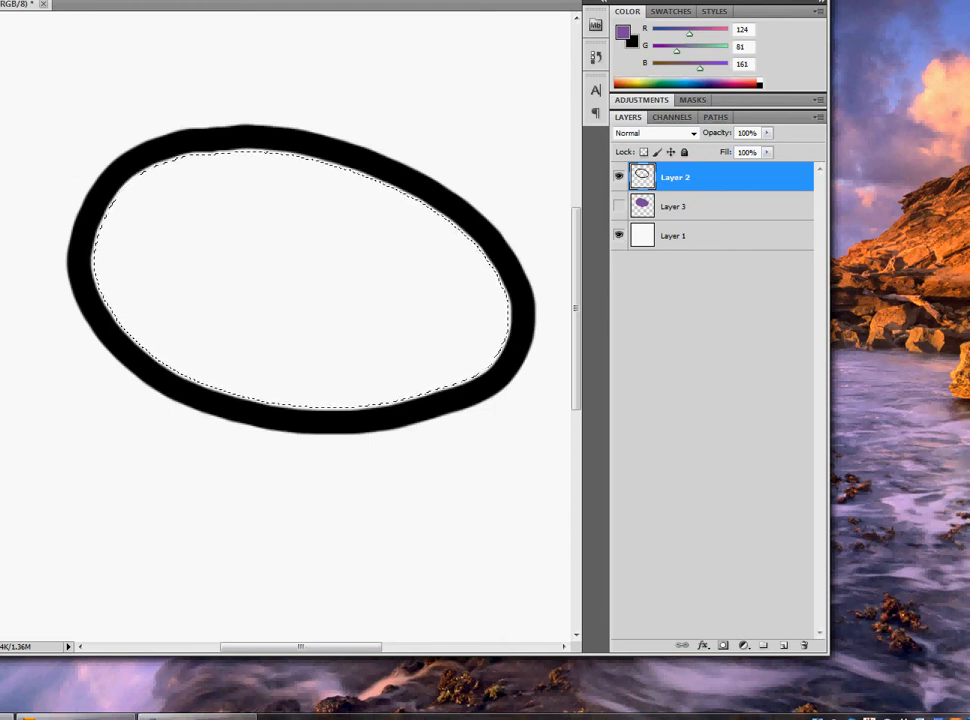
# Step: Inspect the selection edge along the outline and expand the selection by 3 pixels
pyautogui.press('z')
pyautogui.click(272, 235)
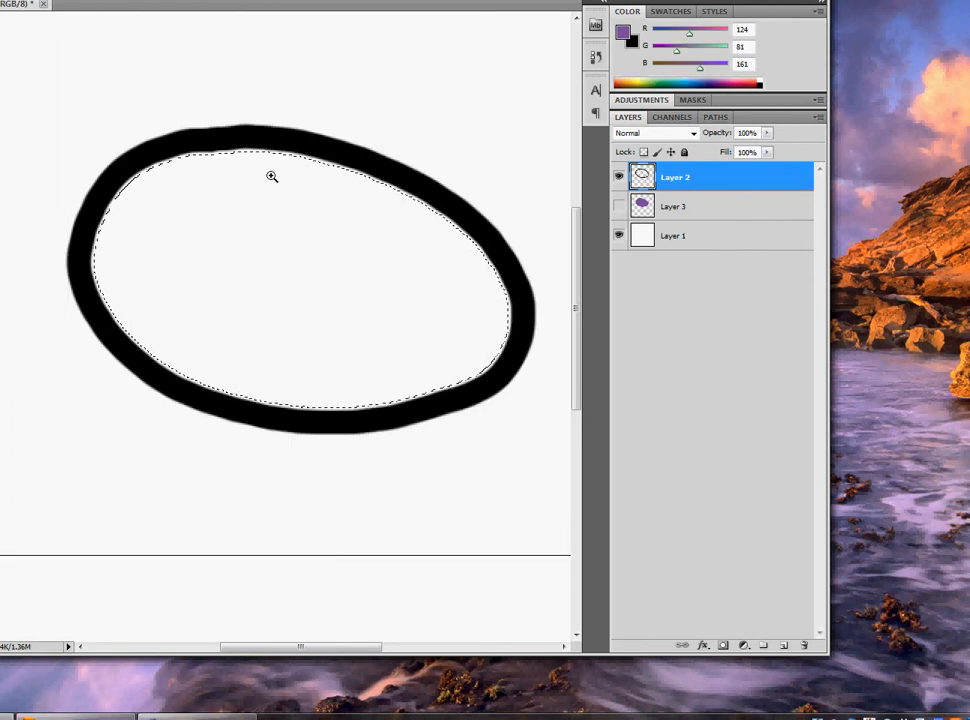
pyautogui.click(267, 180)
pyautogui.click(249, 112)
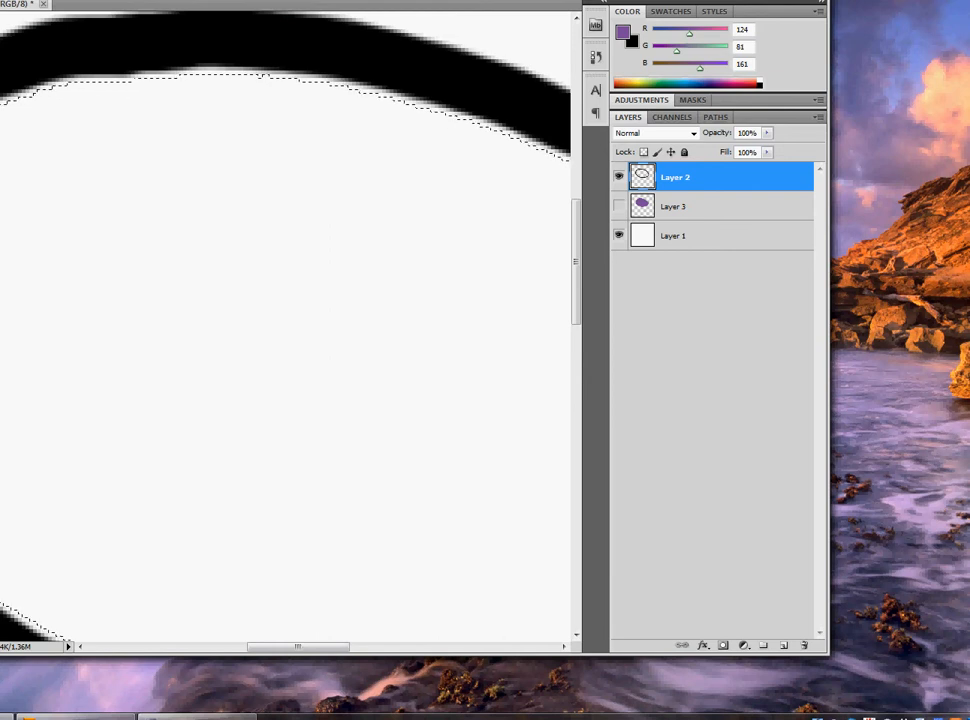
pyautogui.rightClick(33, 249)
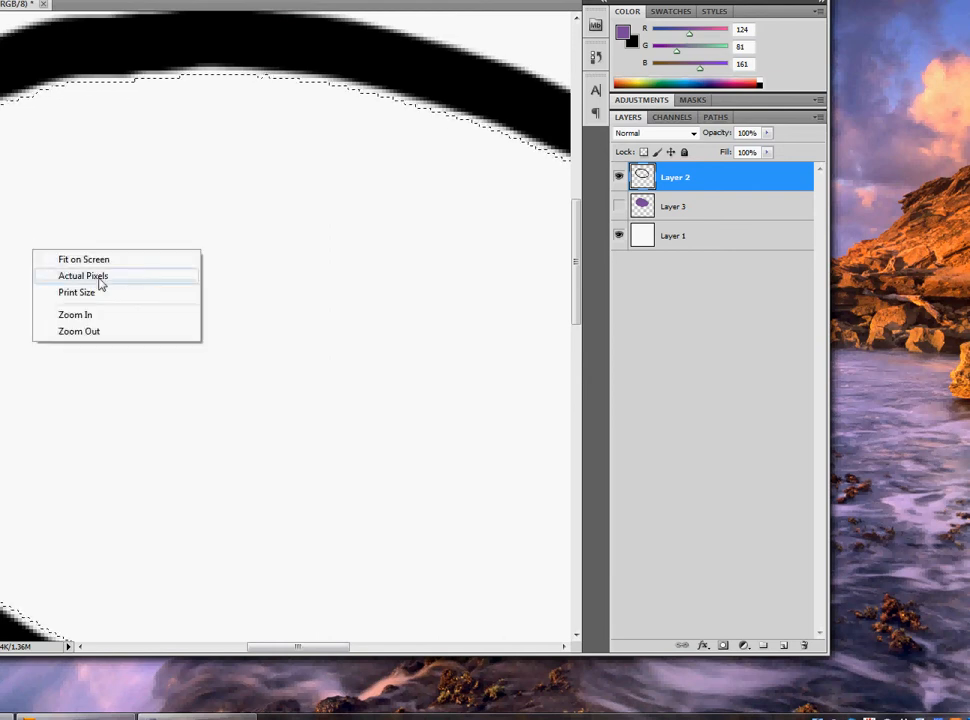
pyautogui.click(100, 277)
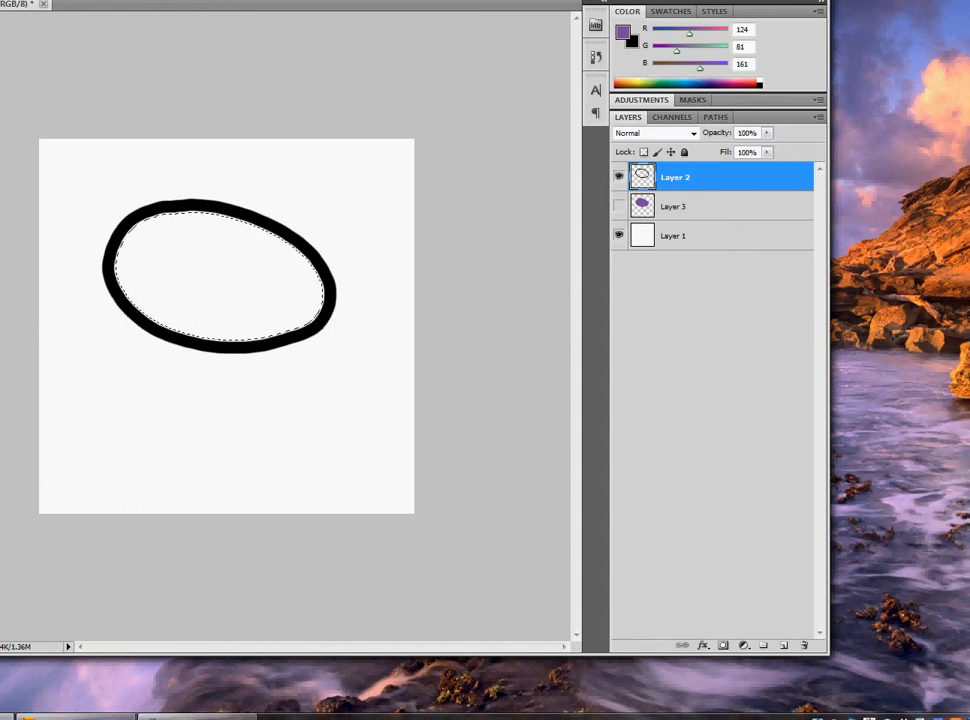
pyautogui.click(0, 0)
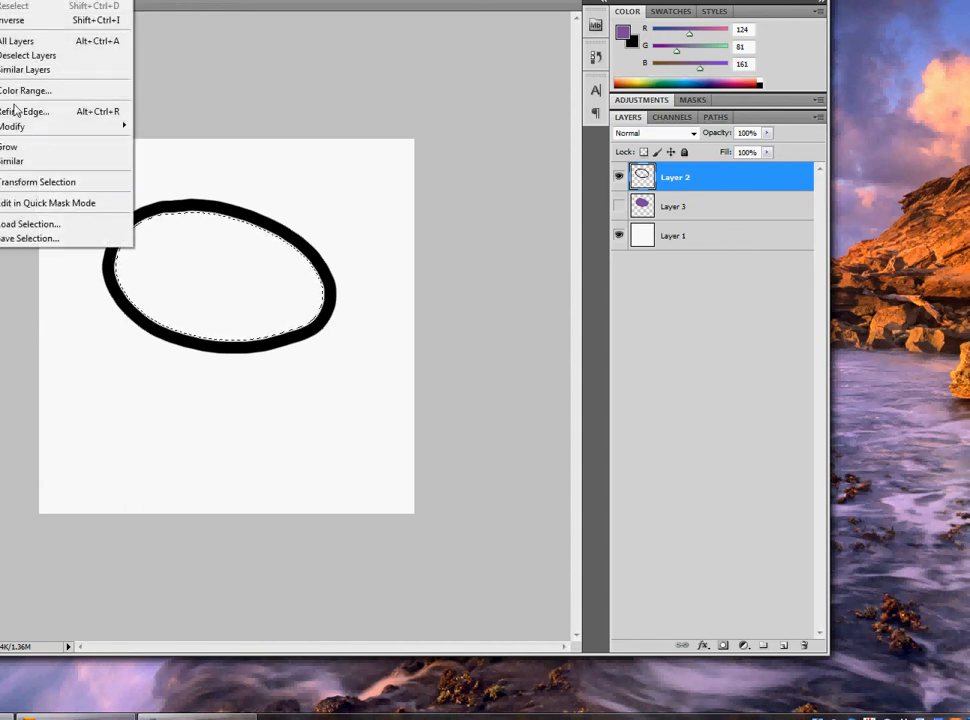
pyautogui.moveTo(37, 127)
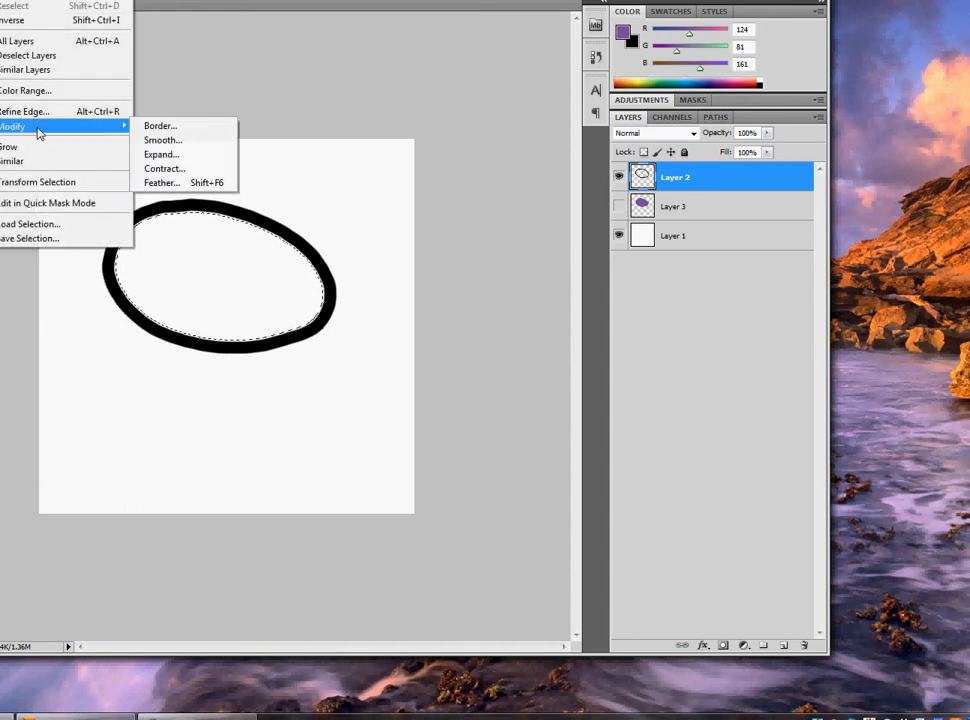
pyautogui.click(148, 158)
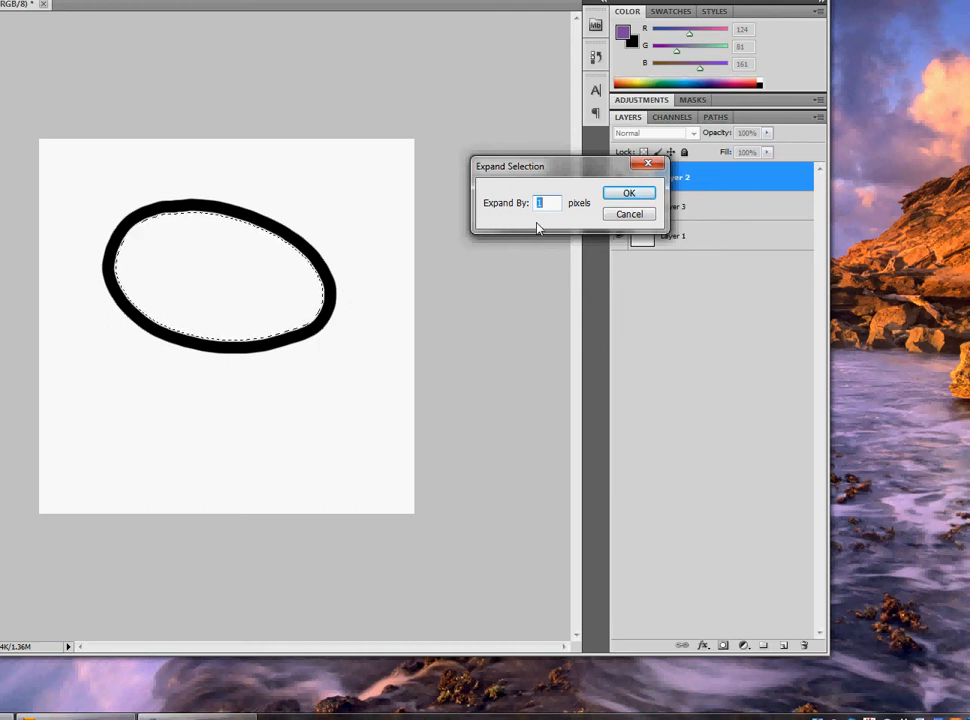
pyautogui.write('3')
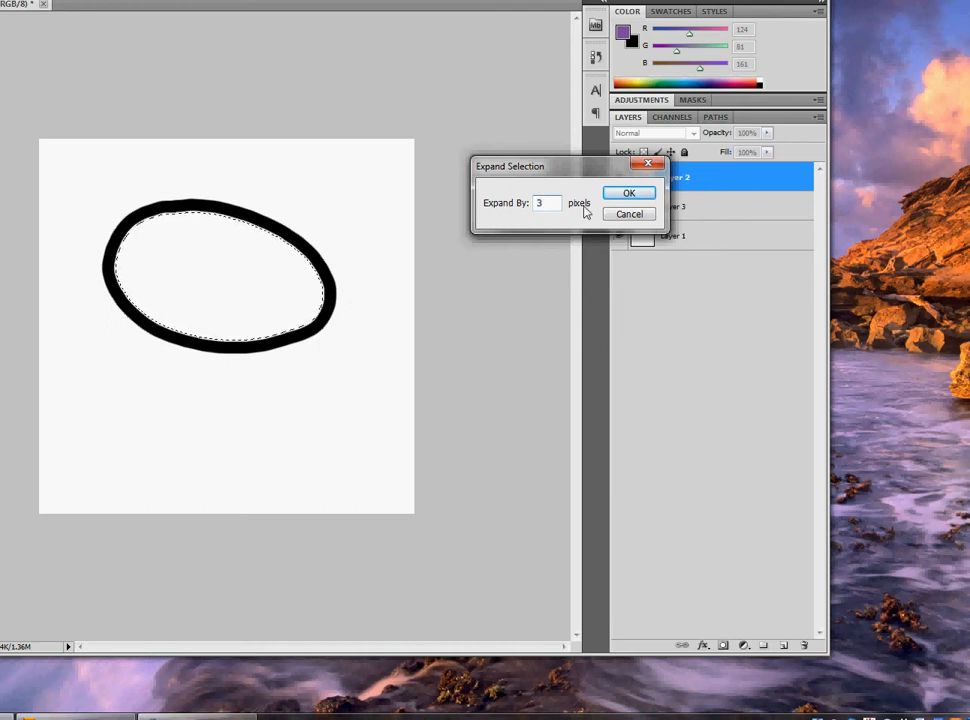
pyautogui.click(626, 194)
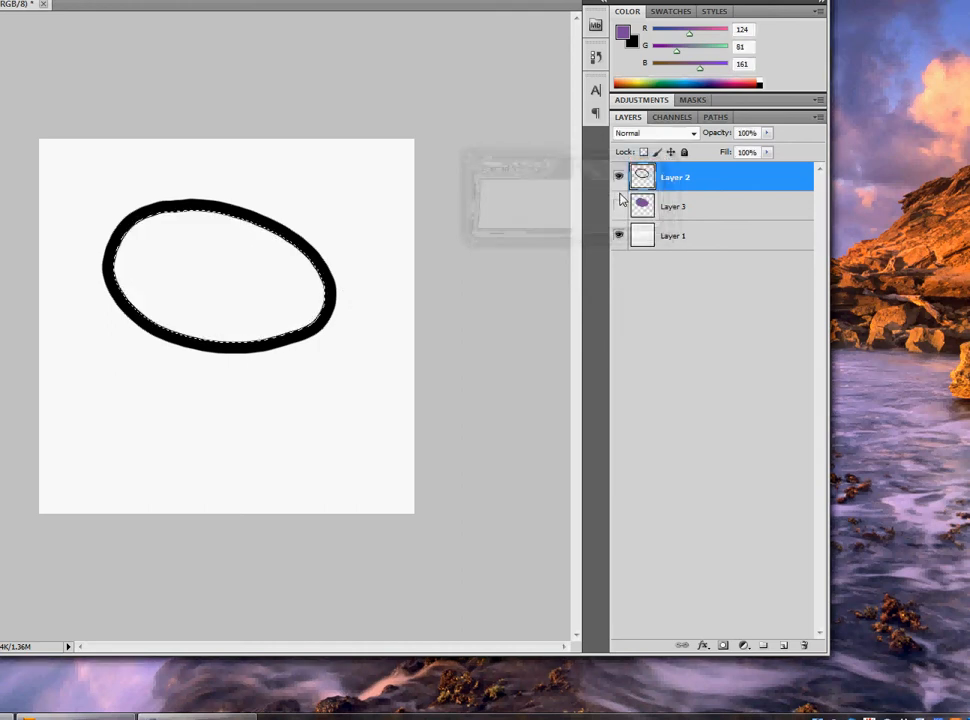
# Step: Add a new layer above Layer 3, fill the expanded selection with the purple foreground colour, and deselect
pyautogui.click(190, 259)
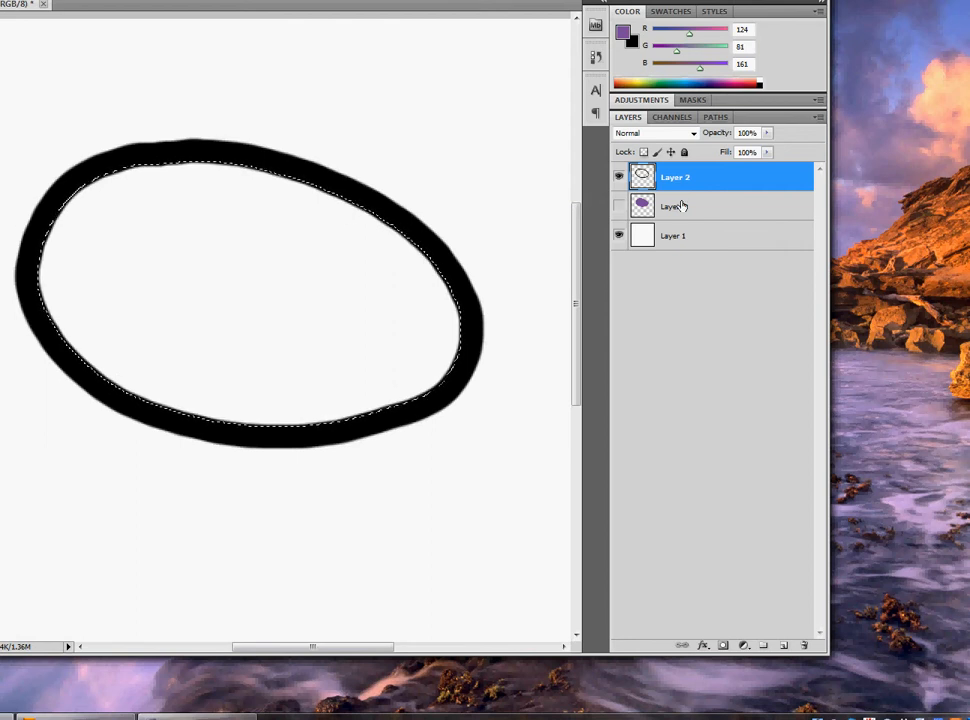
pyautogui.click(680, 206)
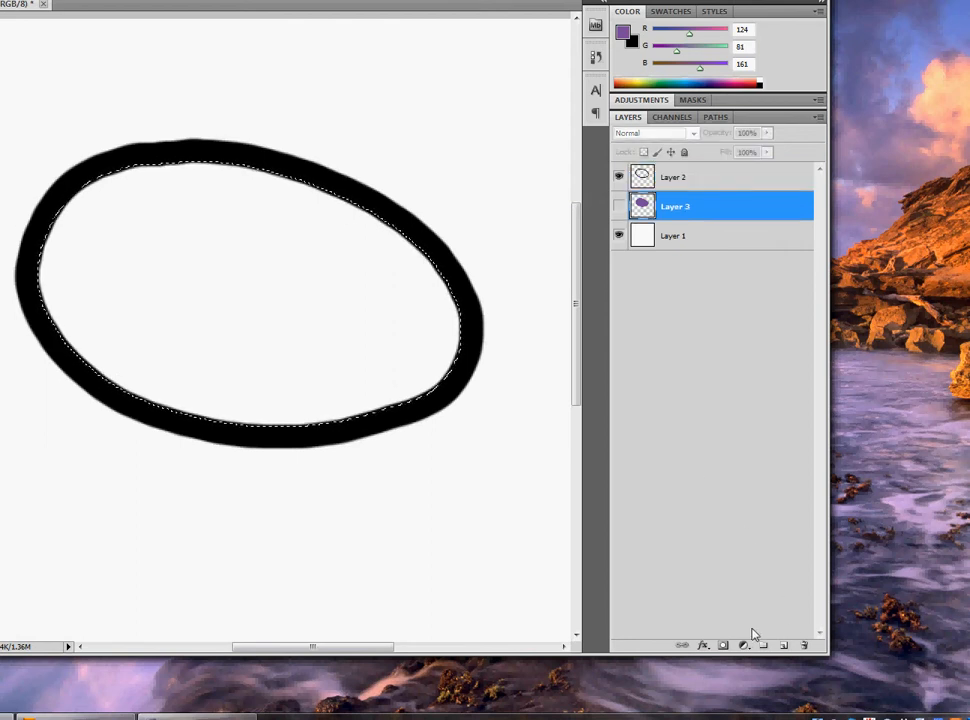
pyautogui.click(783, 645)
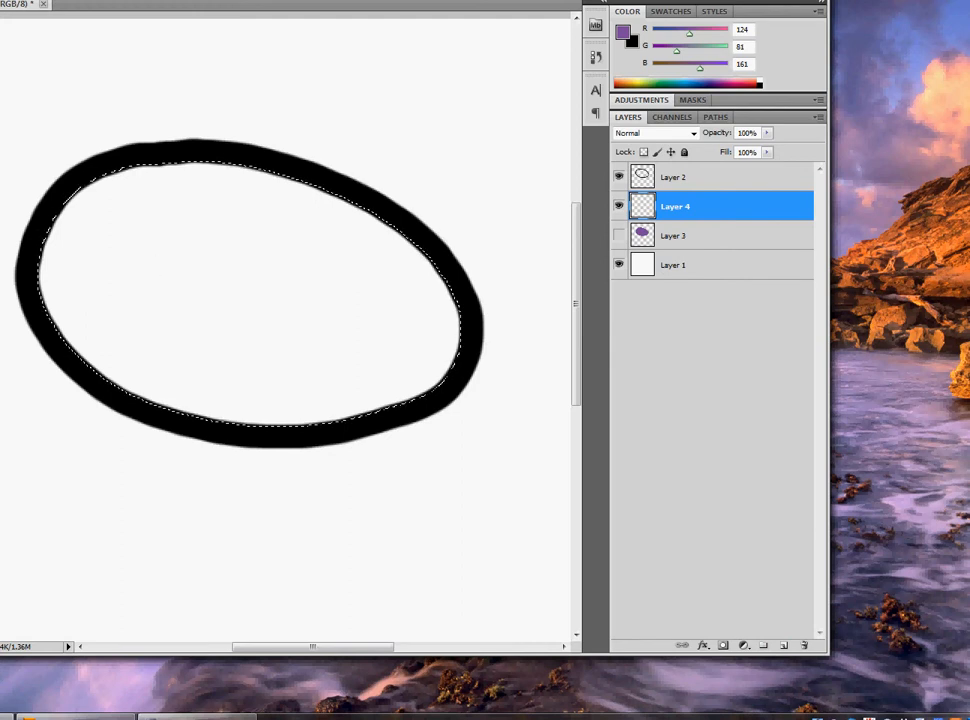
pyautogui.click(210, 250)
pyautogui.hotkey('ctrl', 'd')
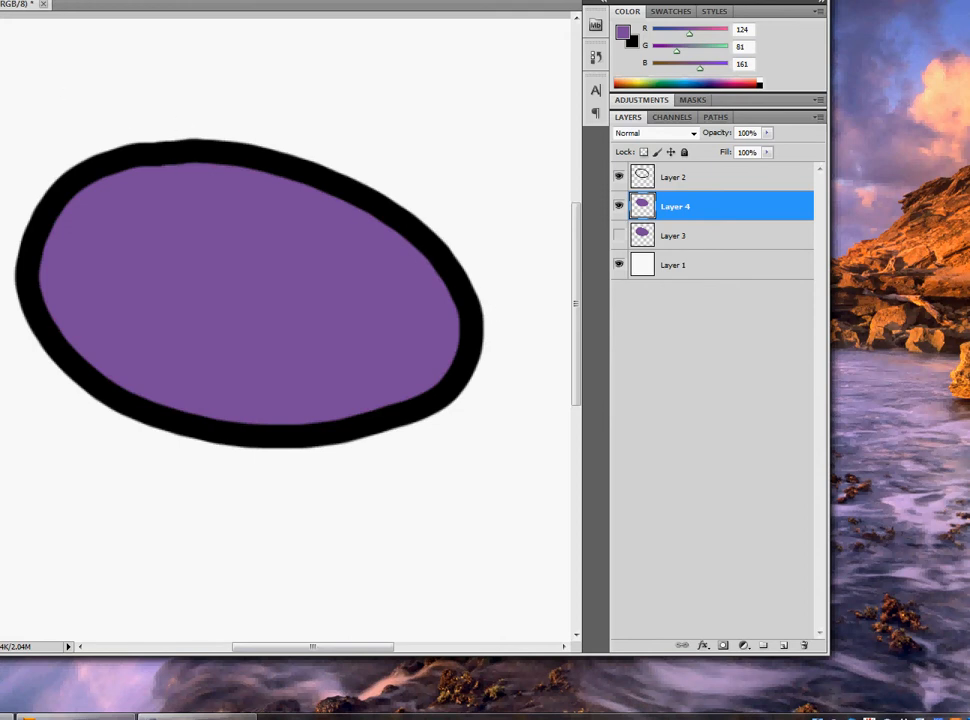
# Step: Switch to Windows Explorer and browse the Documents and Downloads folders for an example file
pyautogui.press('super')
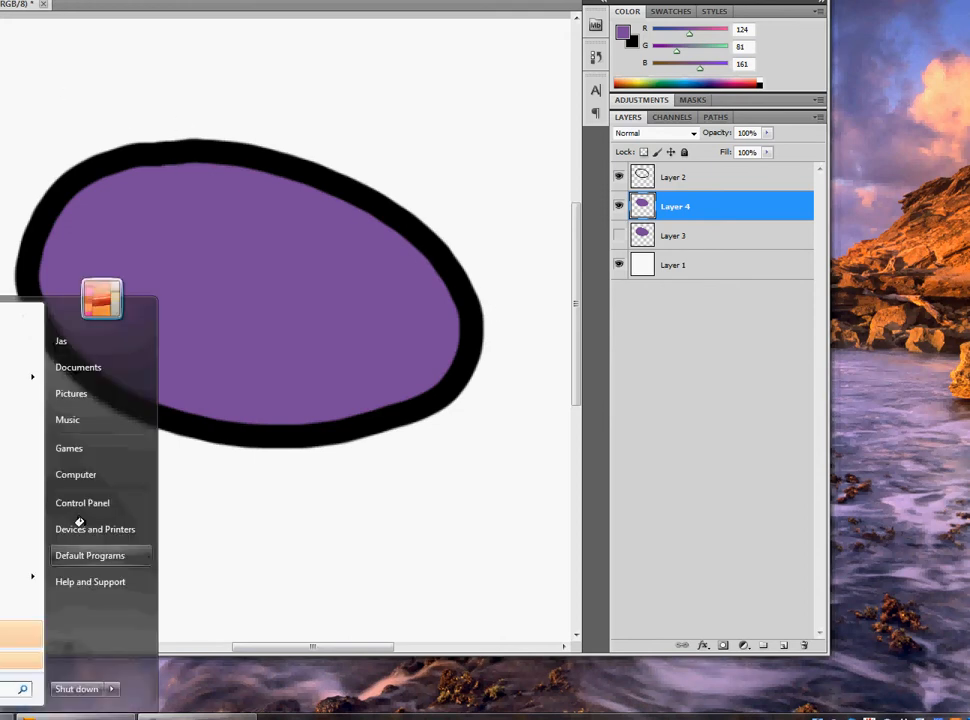
pyautogui.click(84, 366)
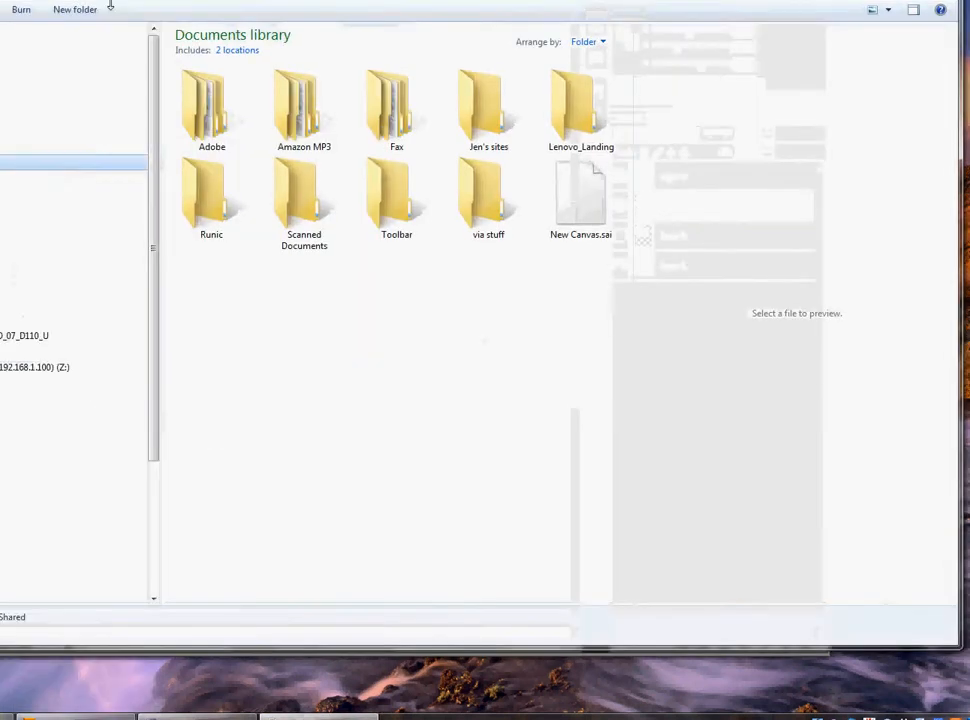
pyautogui.moveTo(160, 2); pyautogui.dragTo(969, 0)
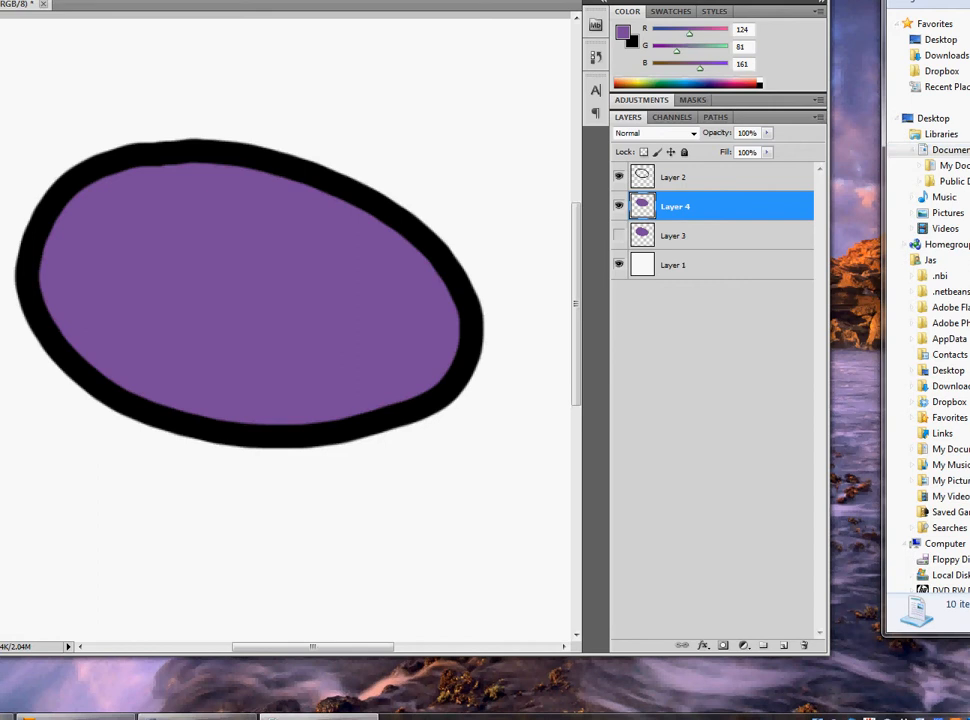
pyautogui.click(951, 164)
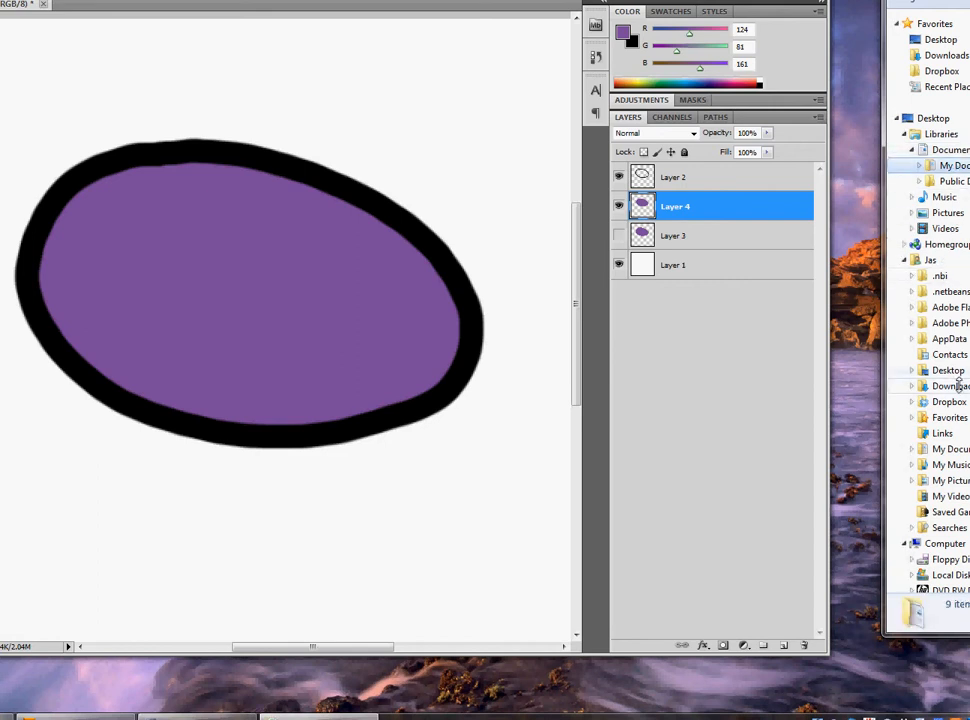
pyautogui.click(910, 386)
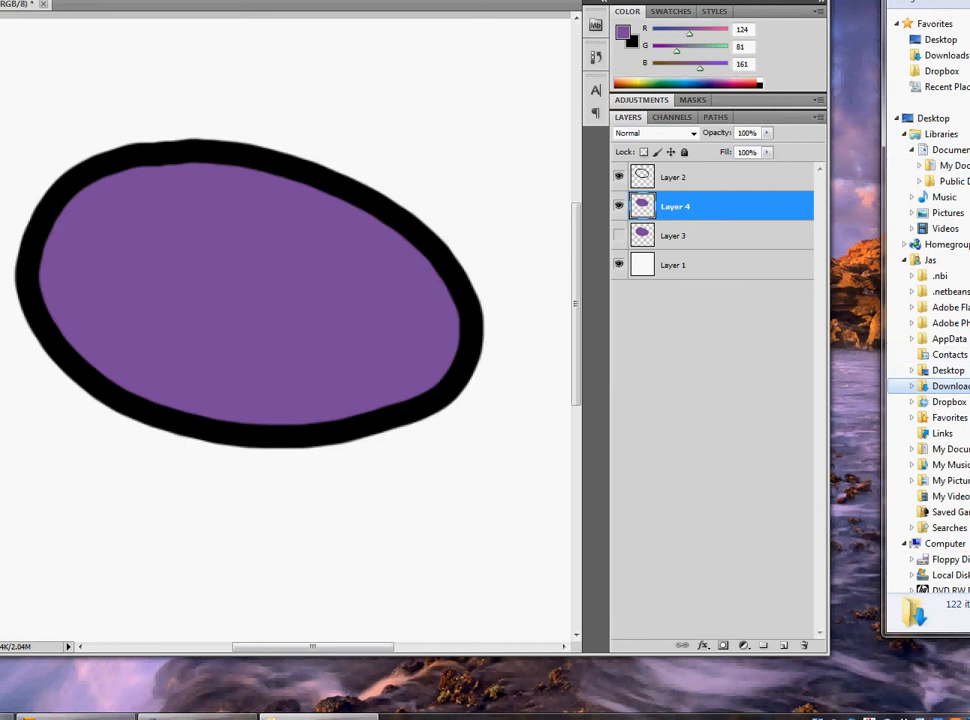
pyautogui.click(968, 300)
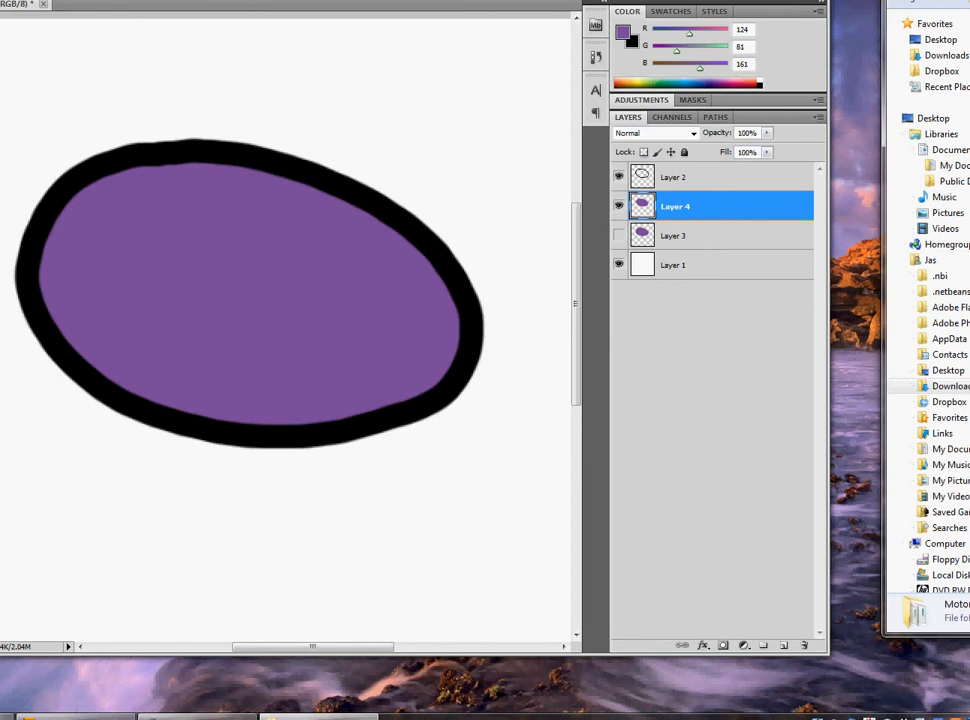
pyautogui.click(968, 300)
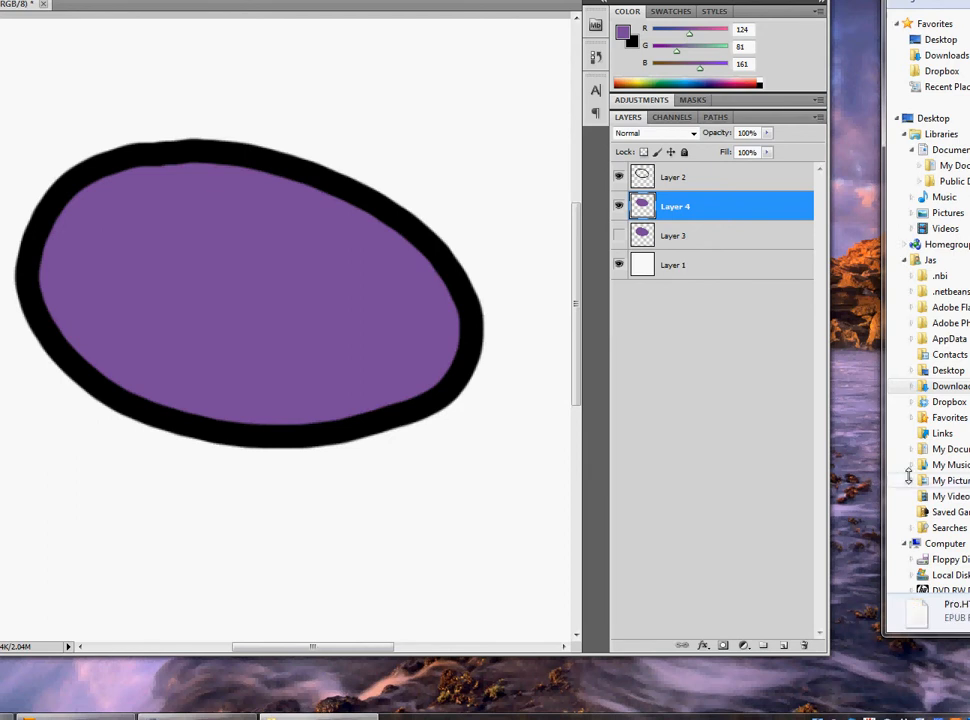
pyautogui.moveTo(889, 472); pyautogui.dragTo(897, 470)
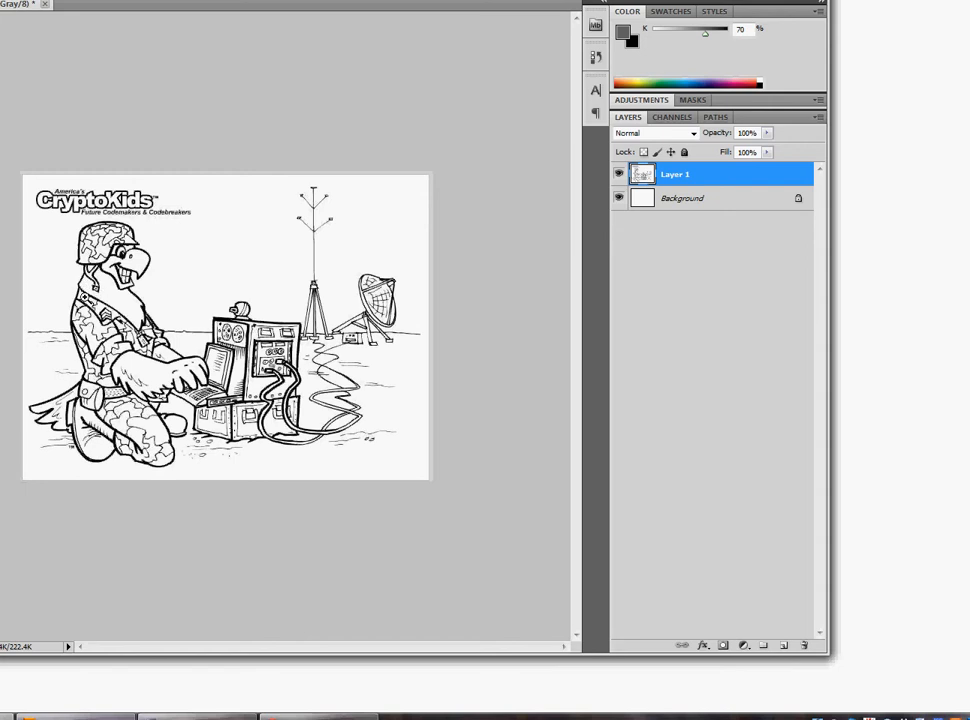
# Step: Convert the grayscale CryptoKids line drawing to RGB Color mode, flattening its layers
pyautogui.moveTo(21, 172); pyautogui.dragTo(290, 457)
pyautogui.click(170, 251)
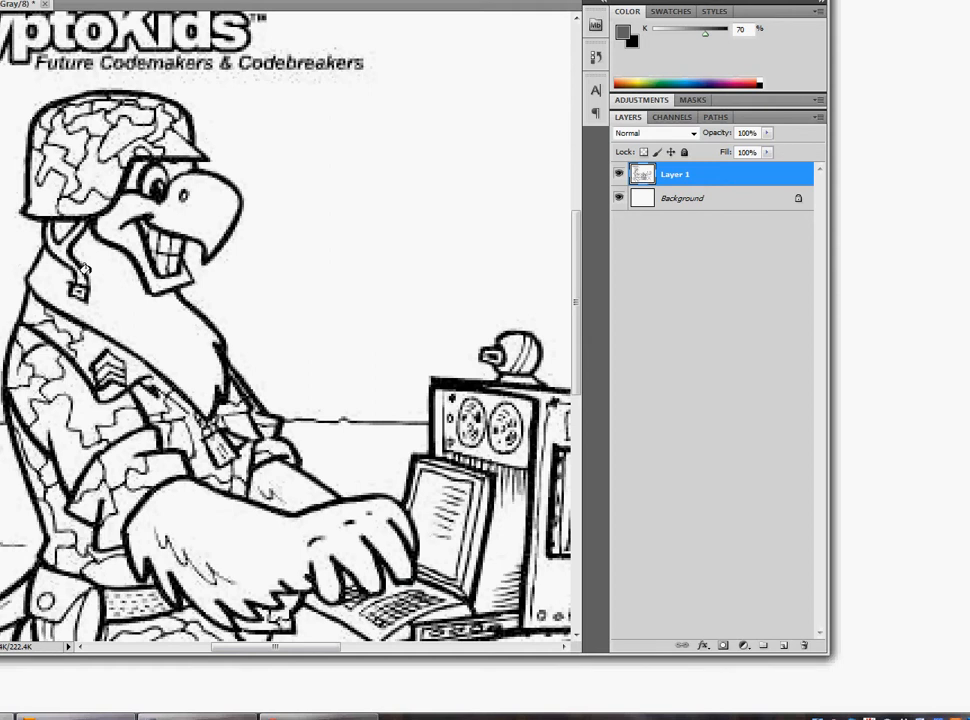
pyautogui.click(0, 0)
pyautogui.moveTo(20, 2)
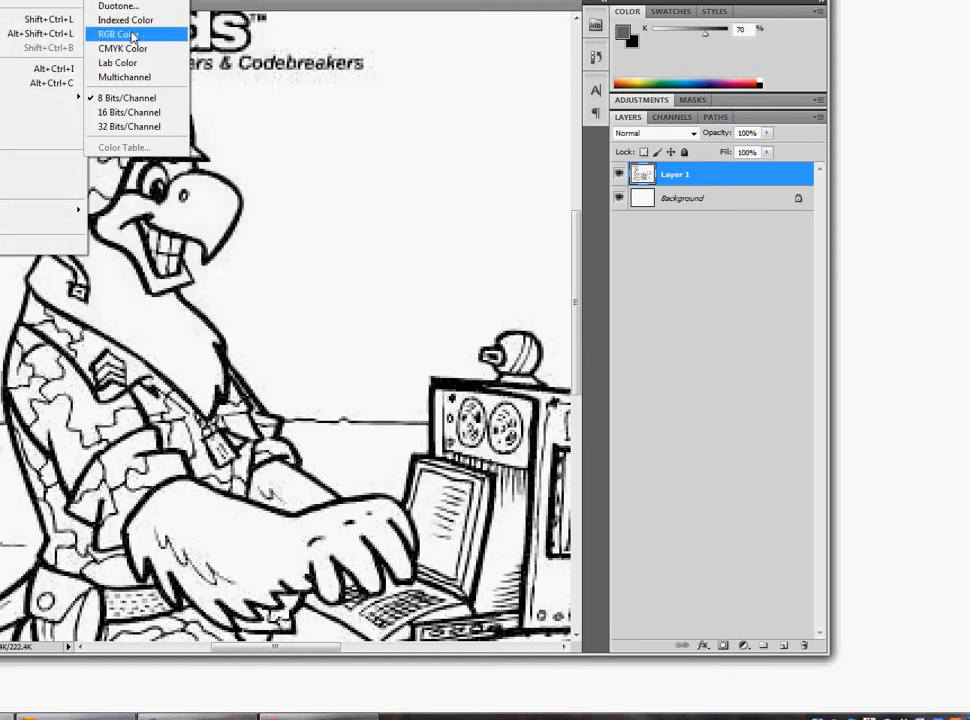
pyautogui.click(130, 34)
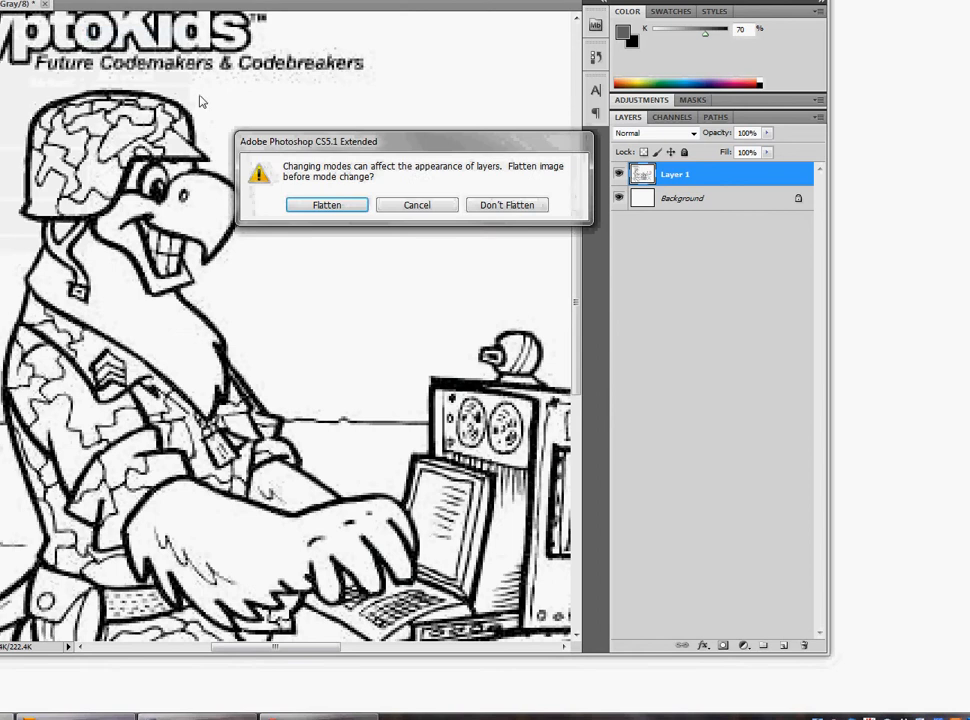
pyautogui.click(336, 210)
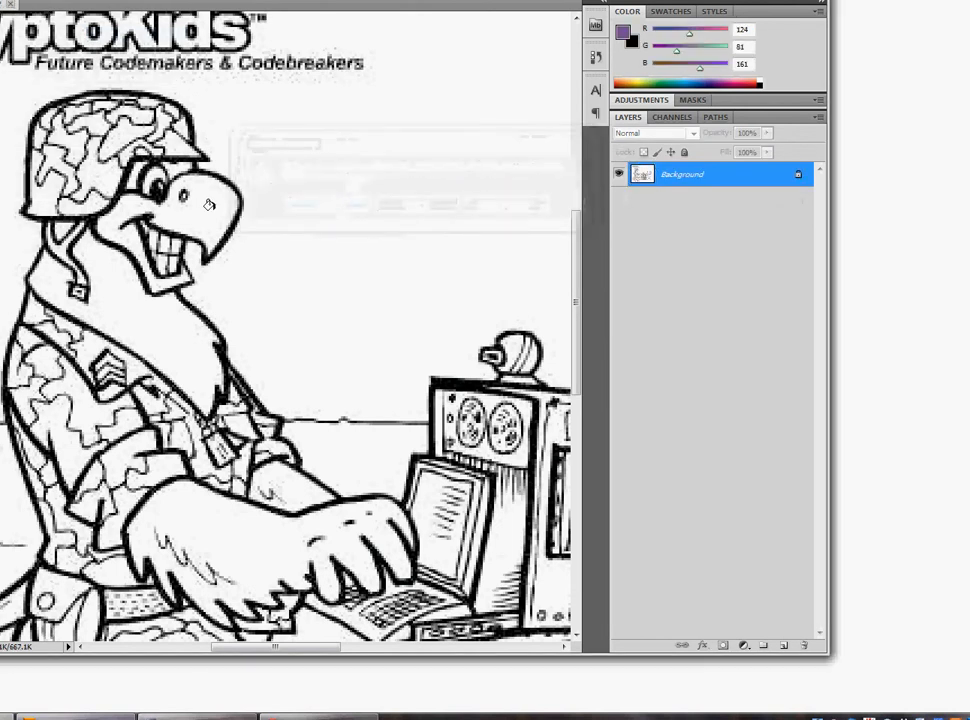
# Step: Fill the eagle's beak and neck with purple (RGB 124, 81, 161) directly on the Background layer using the Paint Bucket
pyautogui.moveTo(170, 205); pyautogui.dragTo(201, 215)
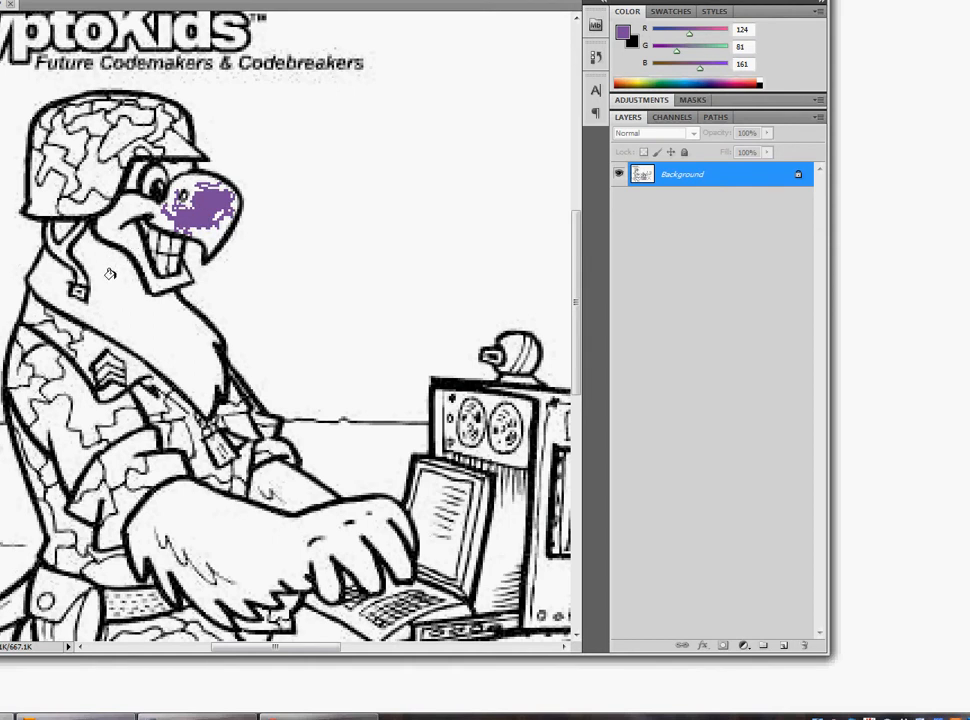
pyautogui.moveTo(88, 245); pyautogui.dragTo(113, 275)
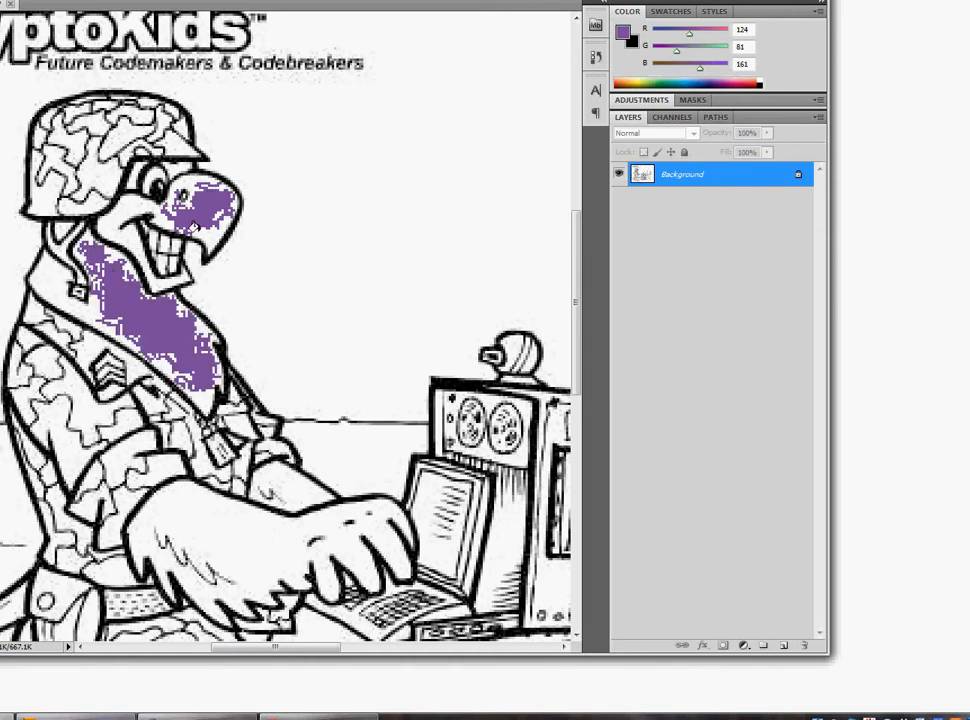
# Step: Undo the purple fills on the eagle and apply Levels to the Background layer with midtones 0.91 and white input 185
pyautogui.hotkey('ctrl', 'z')
pyautogui.hotkey('ctrl', 'alt', 'z')
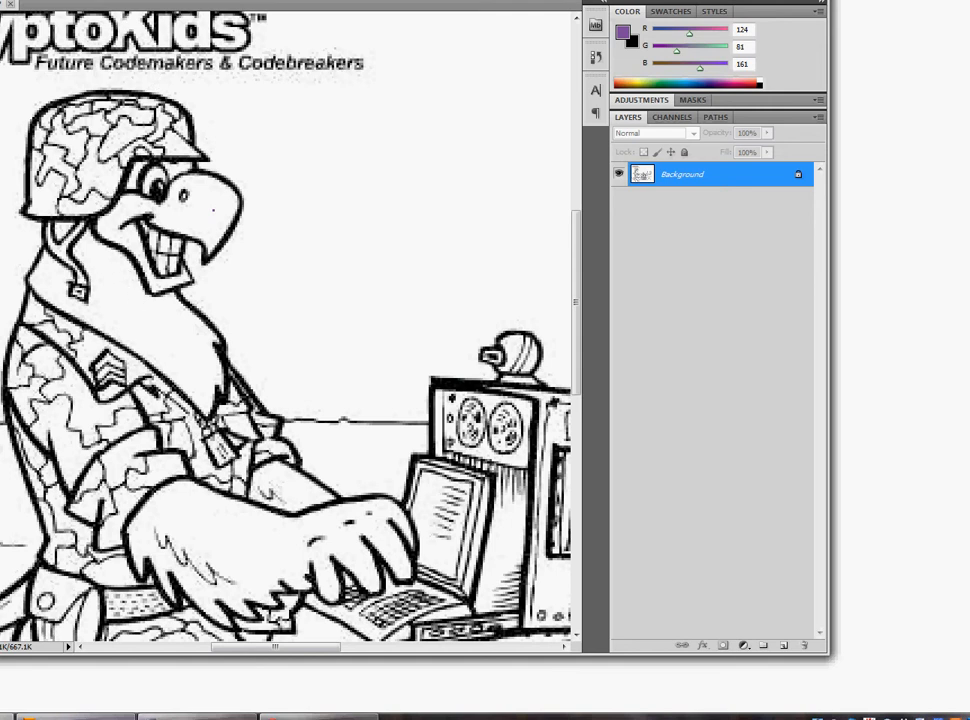
pyautogui.hotkey('alt', 'i')
pyautogui.press('j')
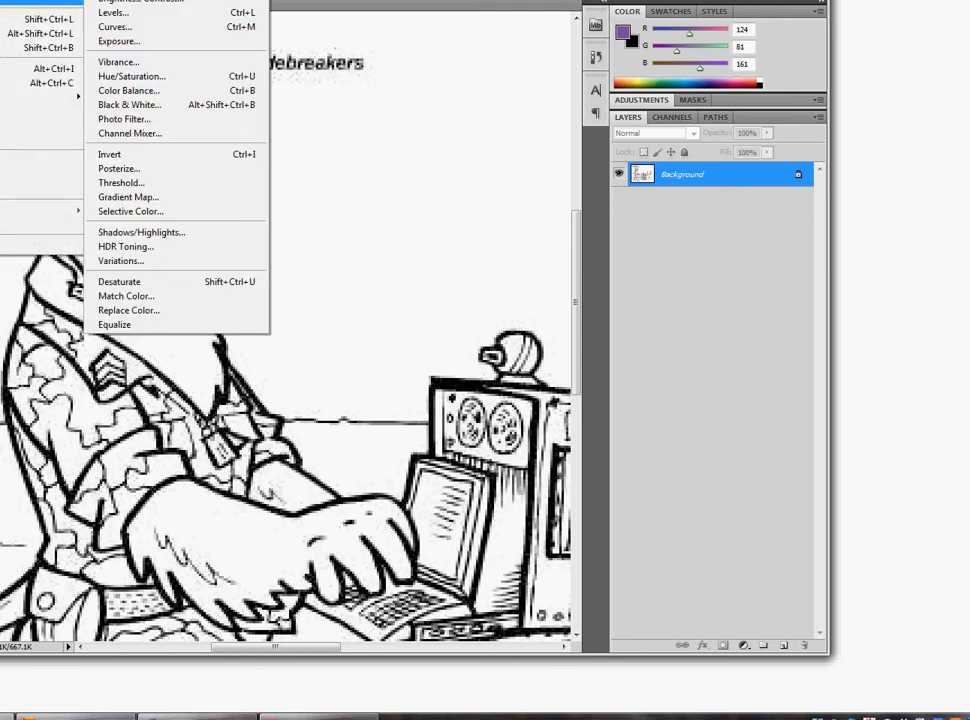
pyautogui.click(128, 13)
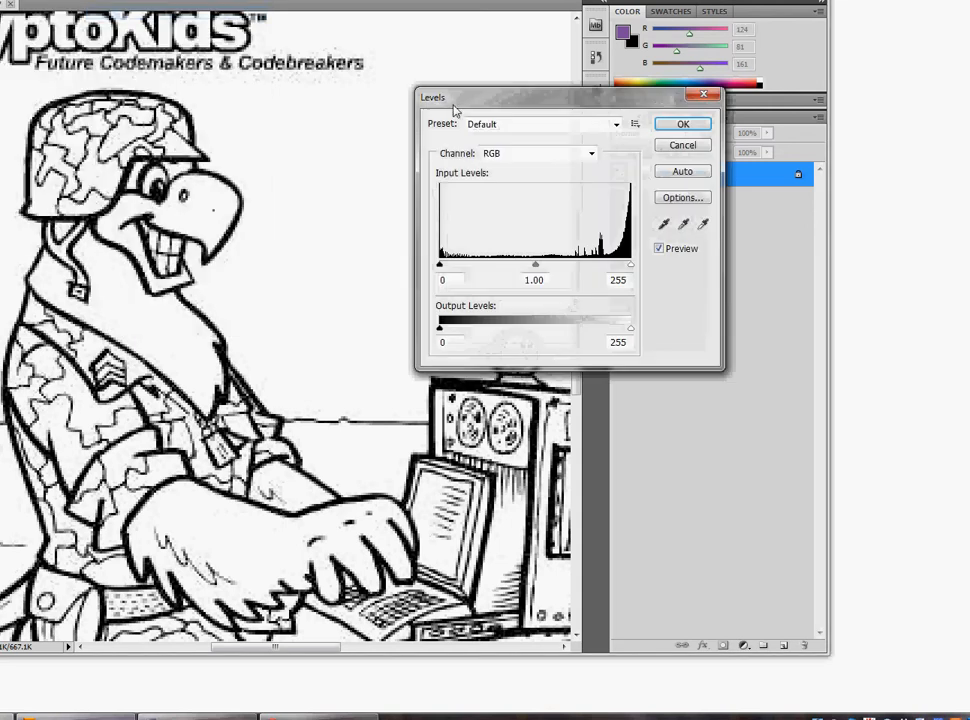
pyautogui.moveTo(500, 98); pyautogui.dragTo(327, 134)
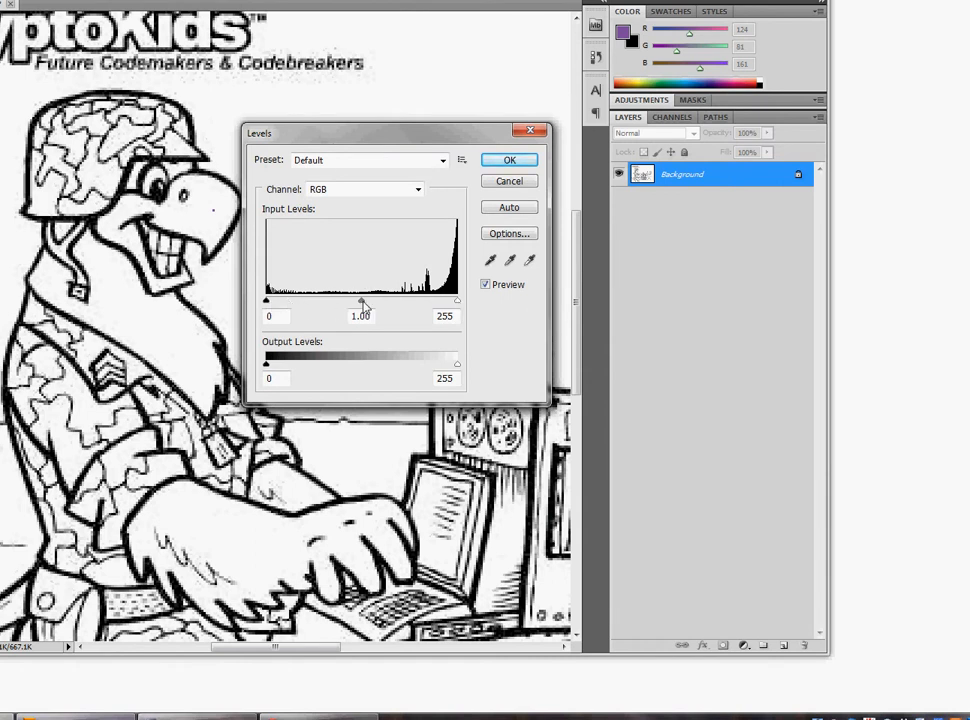
pyautogui.moveTo(363, 307)
pyautogui.mouseDown()
pyautogui.moveTo(411, 305)
pyautogui.moveTo(321, 305)
pyautogui.moveTo(392, 303)
pyautogui.moveTo(338, 305)
pyautogui.moveTo(384, 305)
pyautogui.moveTo(368, 305)
pyautogui.mouseUp()
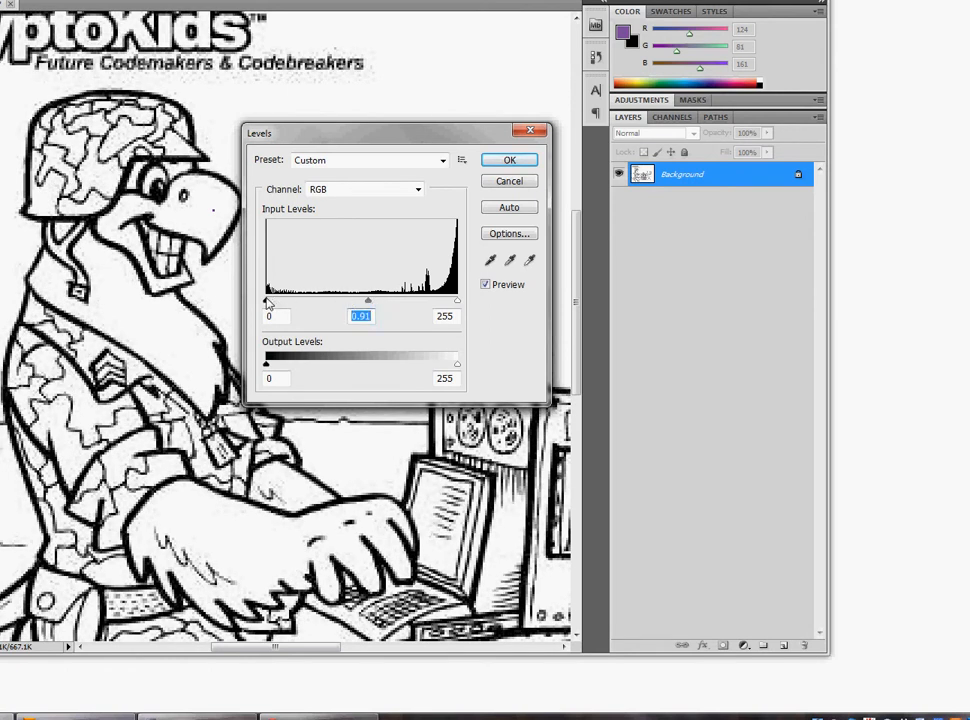
pyautogui.moveTo(269, 305)
pyautogui.mouseDown()
pyautogui.moveTo(483, 320)
pyautogui.moveTo(260, 310)
pyautogui.mouseUp()
pyautogui.moveTo(461, 305); pyautogui.dragTo(398, 303)
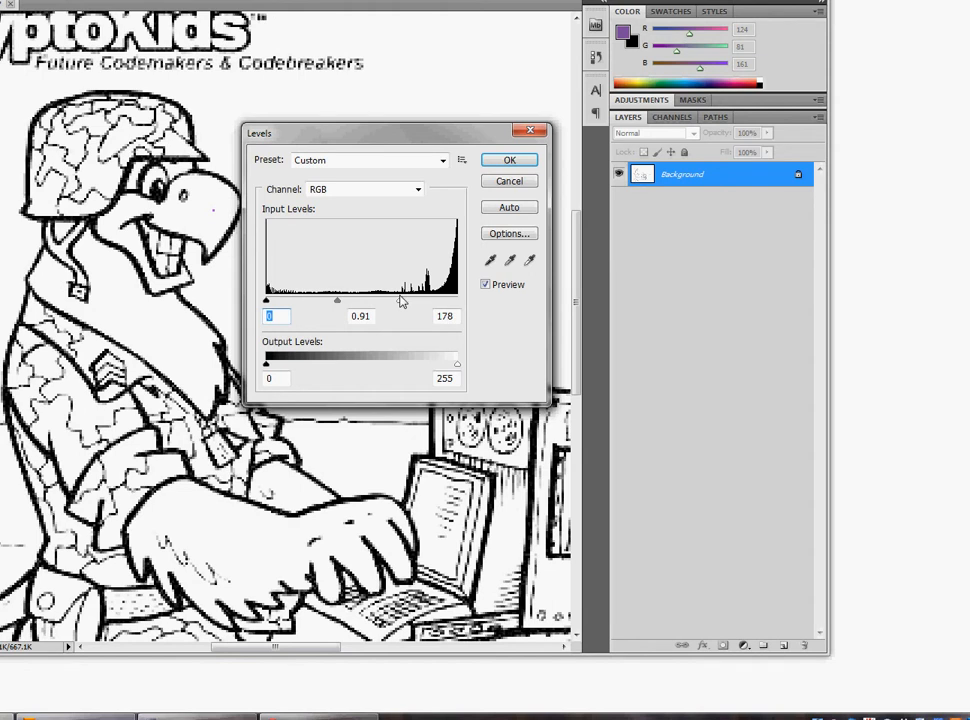
pyautogui.moveTo(400, 301)
pyautogui.mouseDown()
pyautogui.moveTo(392, 301)
pyautogui.moveTo(405, 300)
pyautogui.mouseUp()
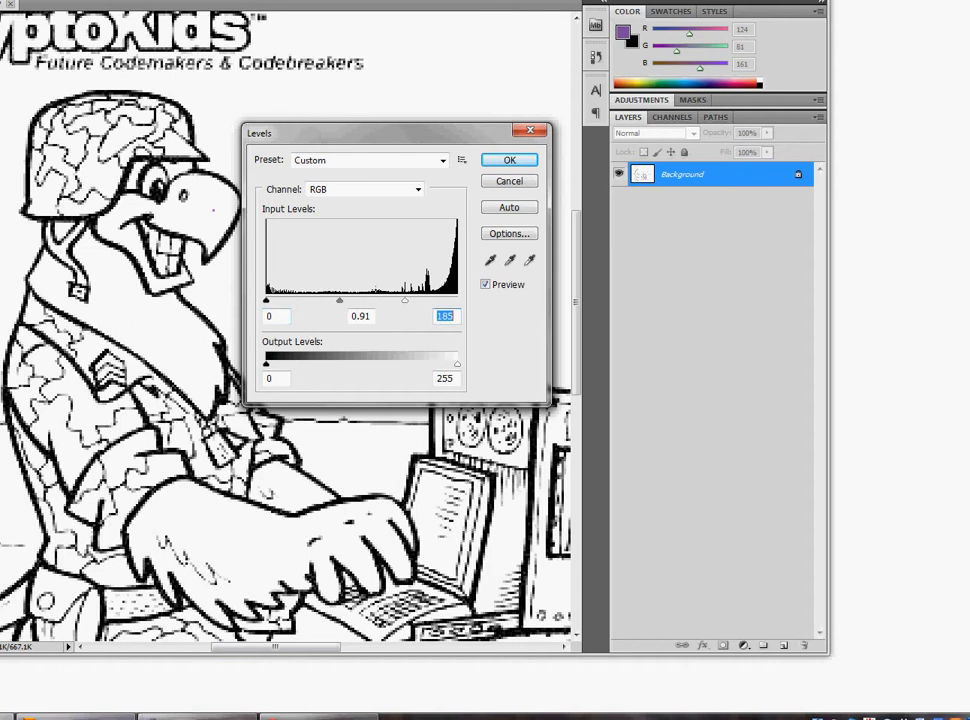
pyautogui.click(506, 159)
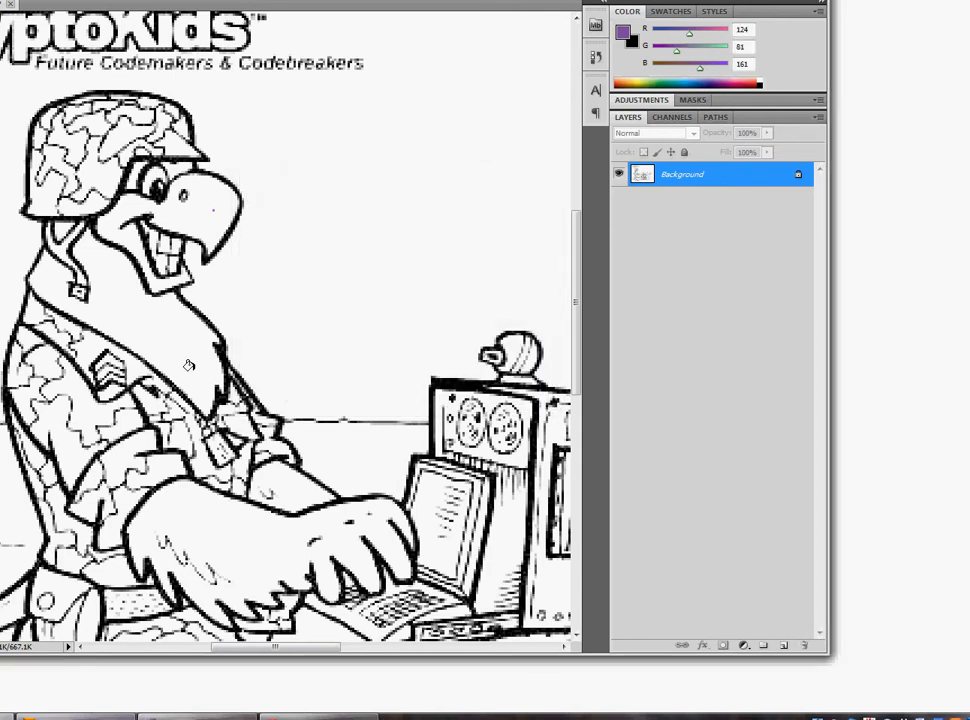
# Step: Test a purple Paint Bucket fill on the eagle's neck on the Background layer and undo it
pyautogui.click(101, 273)
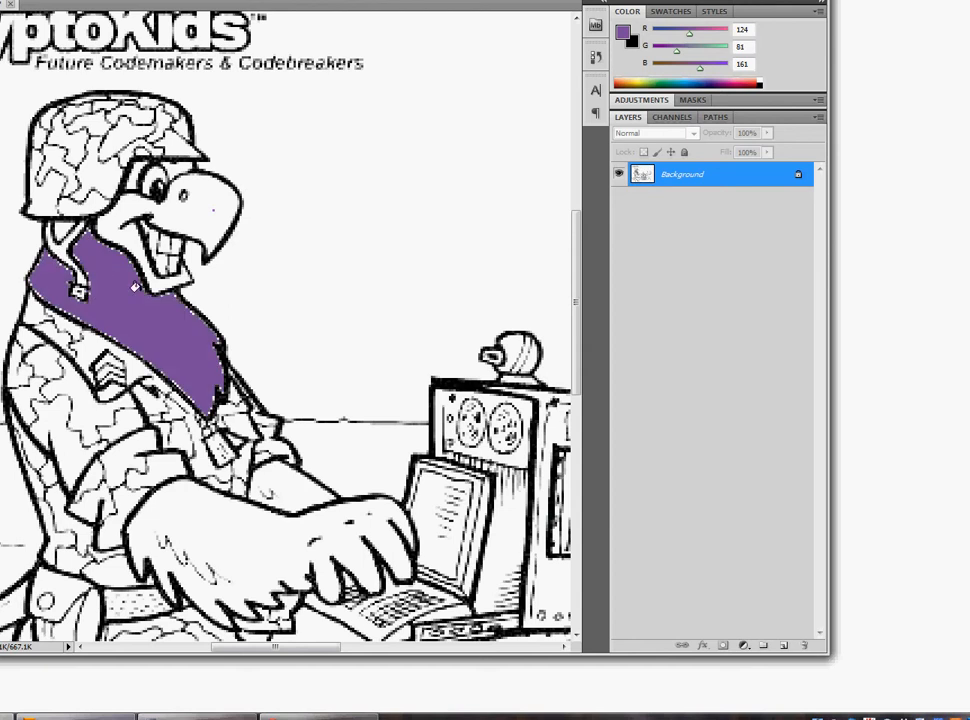
pyautogui.hotkey('ctrl', 'z')
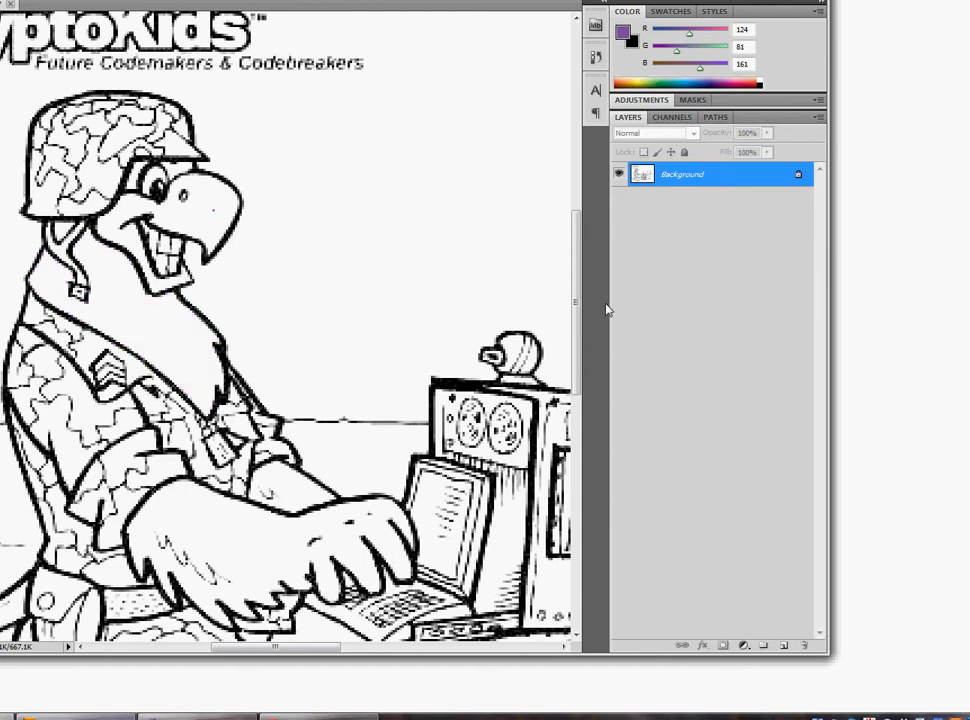
# Step: Duplicate the Background layer as Background copy and add a new empty layer between the original and the copy
pyautogui.rightClick(685, 185)
pyautogui.click(738, 213)
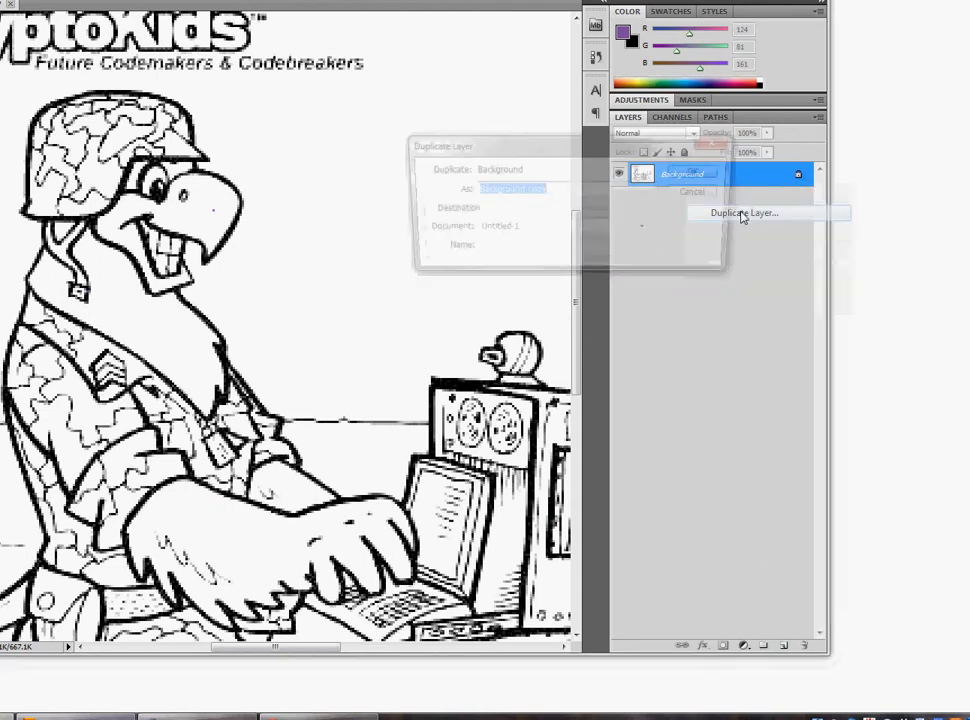
pyautogui.click(708, 174)
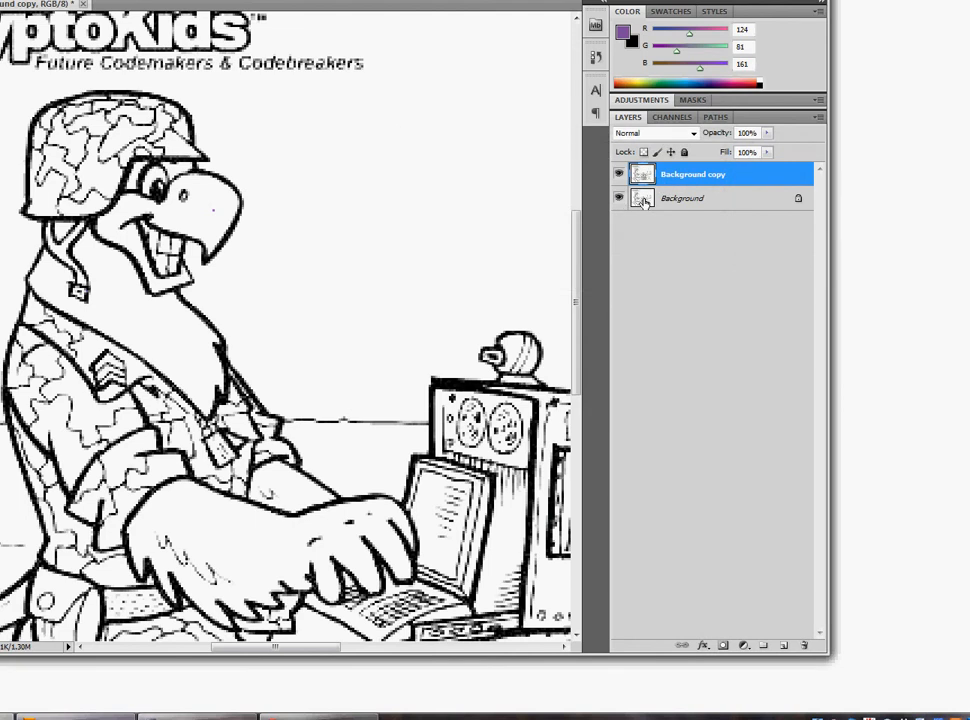
pyautogui.click(663, 202)
pyautogui.click(785, 646)
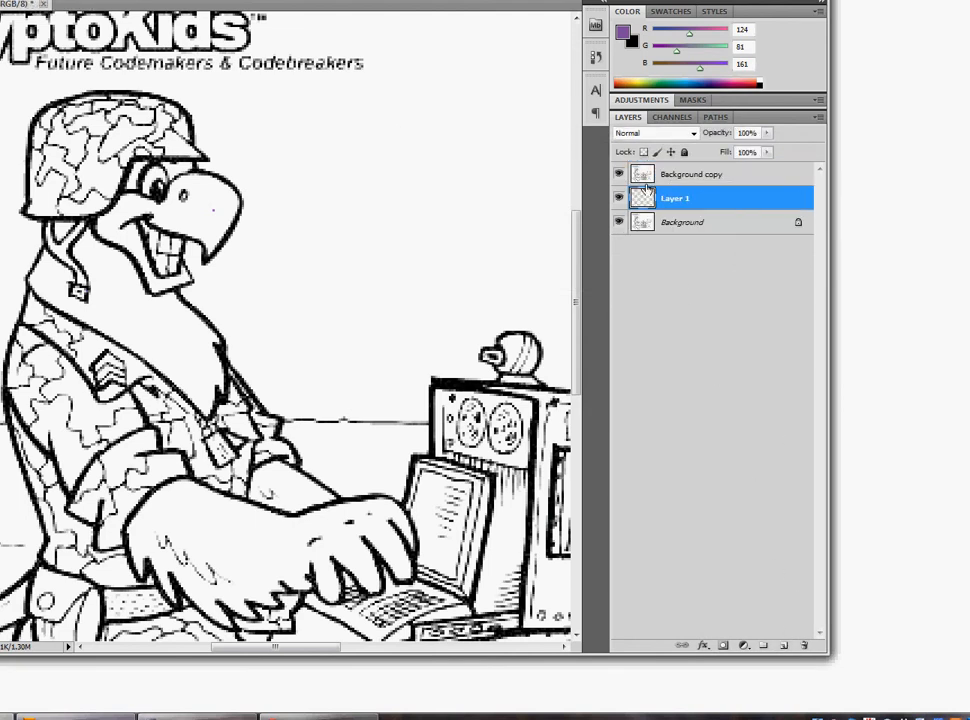
# Step: Hide and delete the original Background layer
pyautogui.click(621, 224)
pyautogui.click(671, 224)
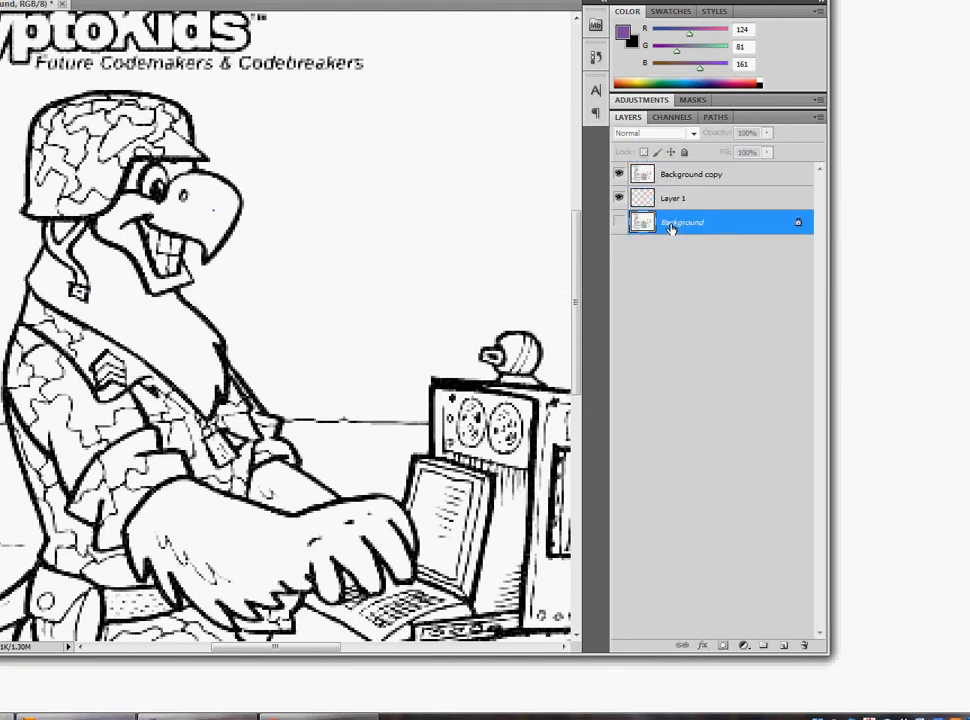
pyautogui.rightClick(671, 224)
pyautogui.click(690, 274)
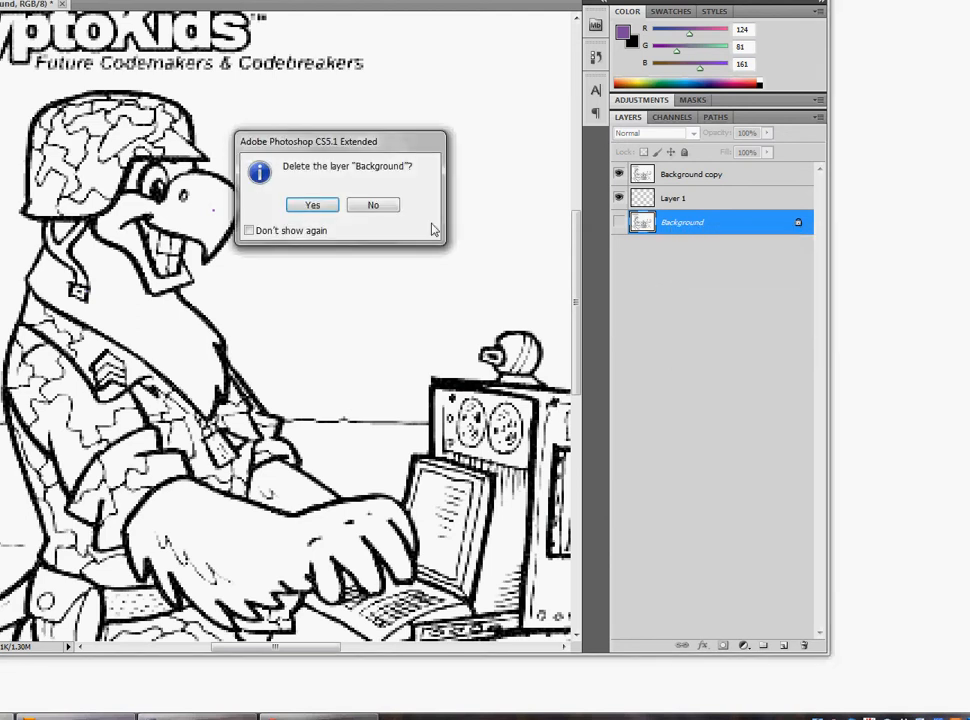
pyautogui.click(311, 205)
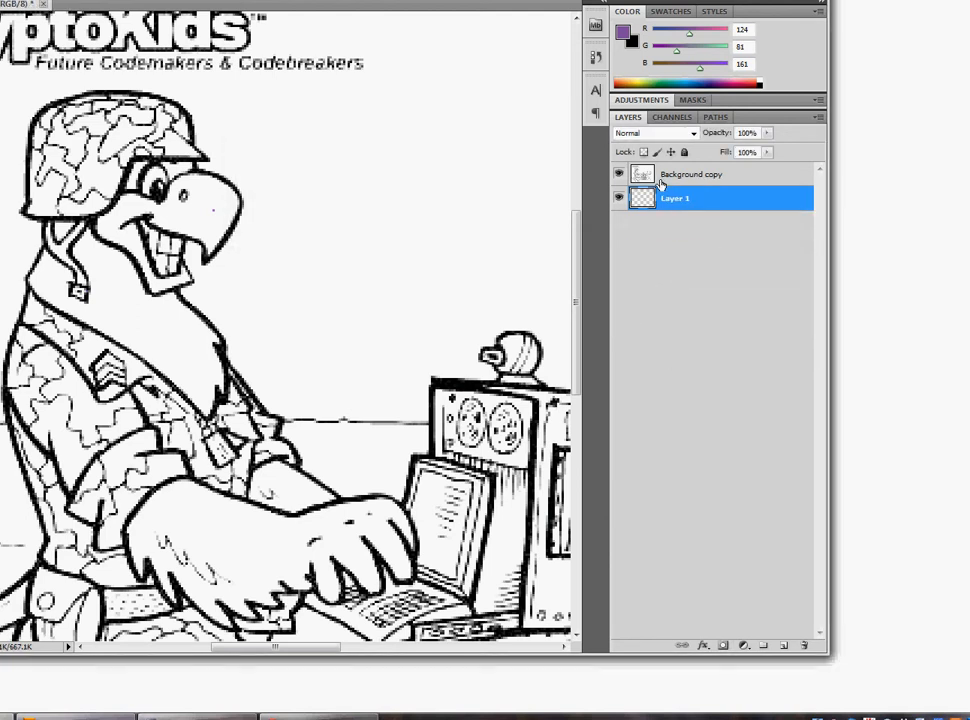
# Step: Add a second empty layer beneath Background copy and fill Layer 1 with white (RGB 255, 255, 255)
pyautogui.click(785, 646)
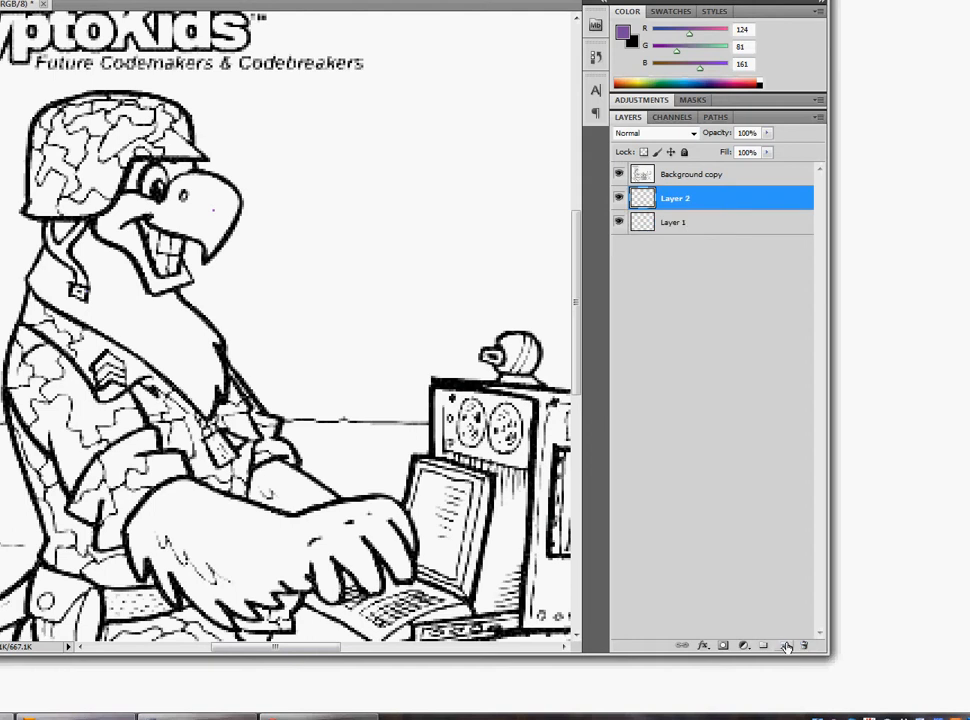
pyautogui.click(676, 222)
pyautogui.click(623, 32)
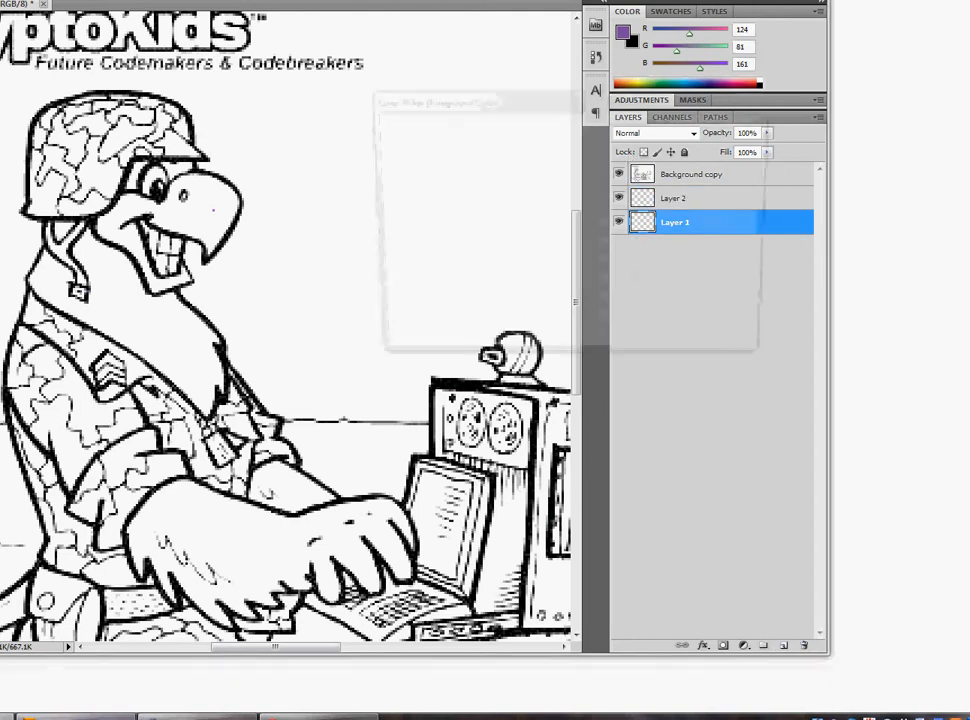
pyautogui.moveTo(513, 253)
pyautogui.mouseDown()
pyautogui.moveTo(386, 180)
pyautogui.moveTo(376, 134)
pyautogui.mouseUp()
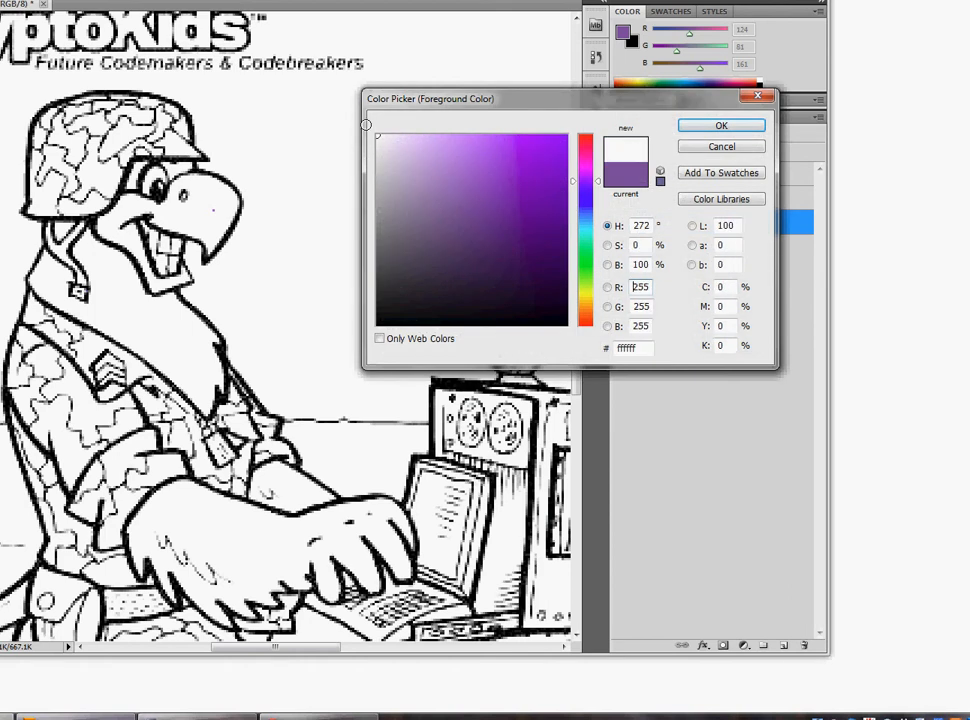
pyautogui.click(718, 125)
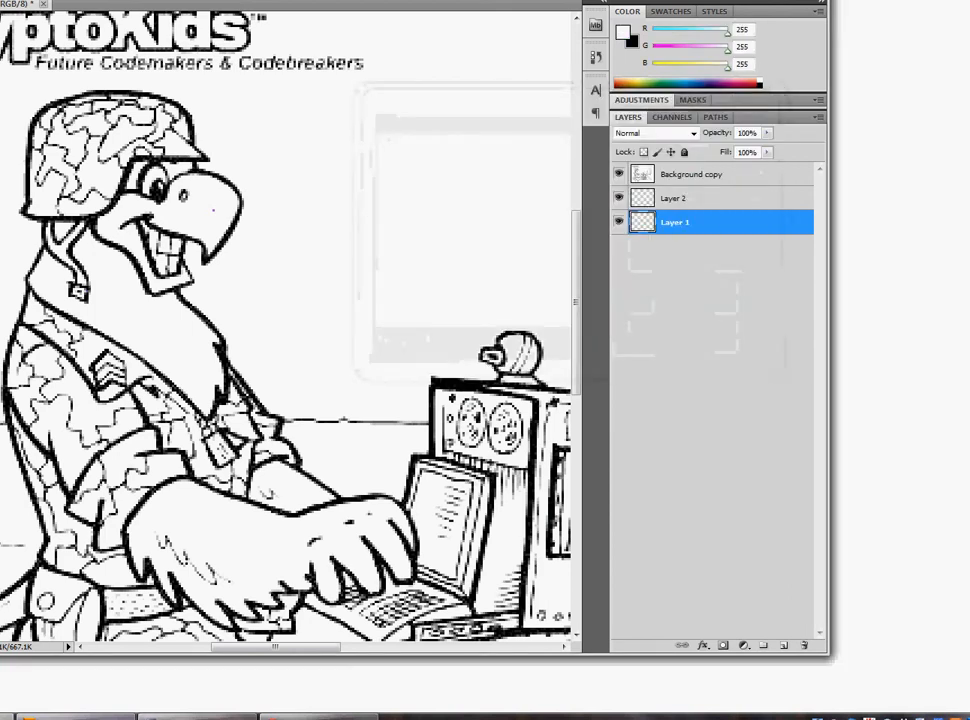
pyautogui.click(364, 281)
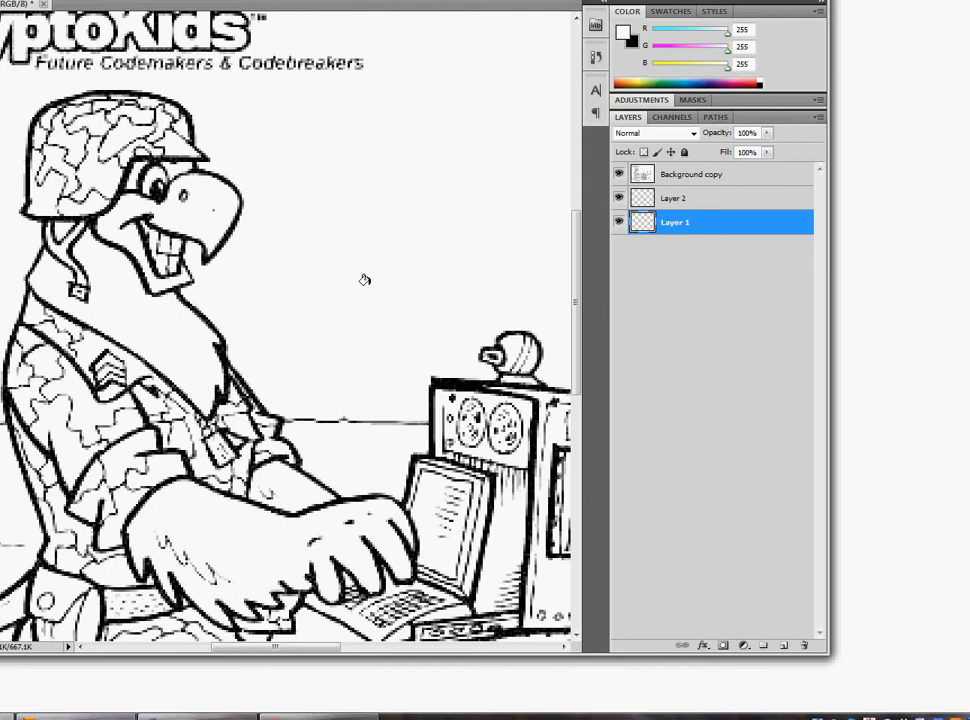
# Step: Rename the Background copy layer as Lineart
pyautogui.click(623, 199)
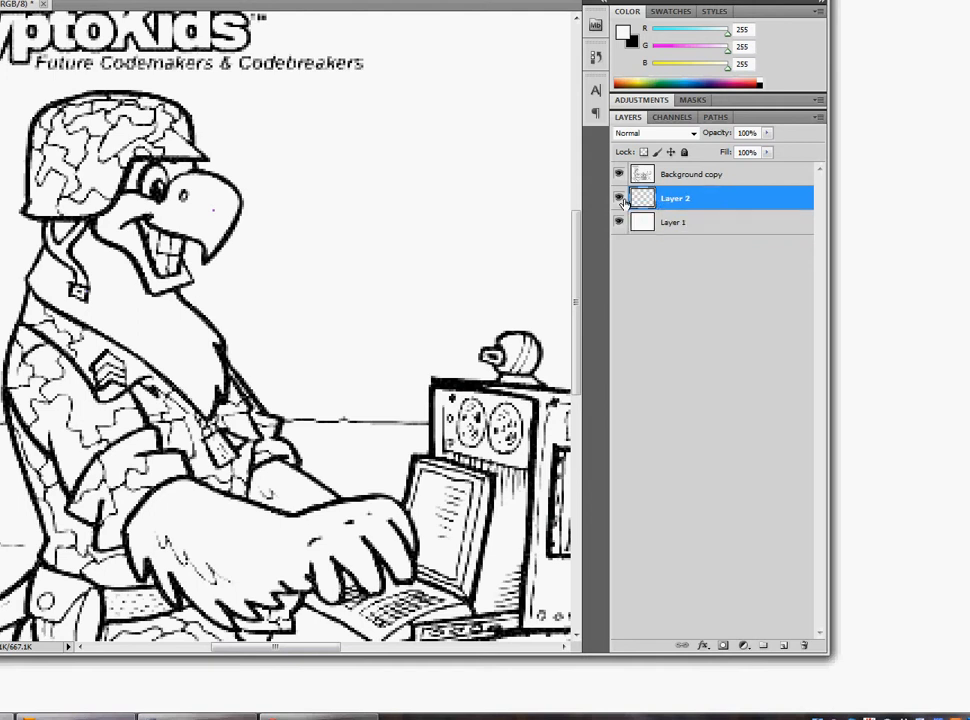
pyautogui.click(671, 175)
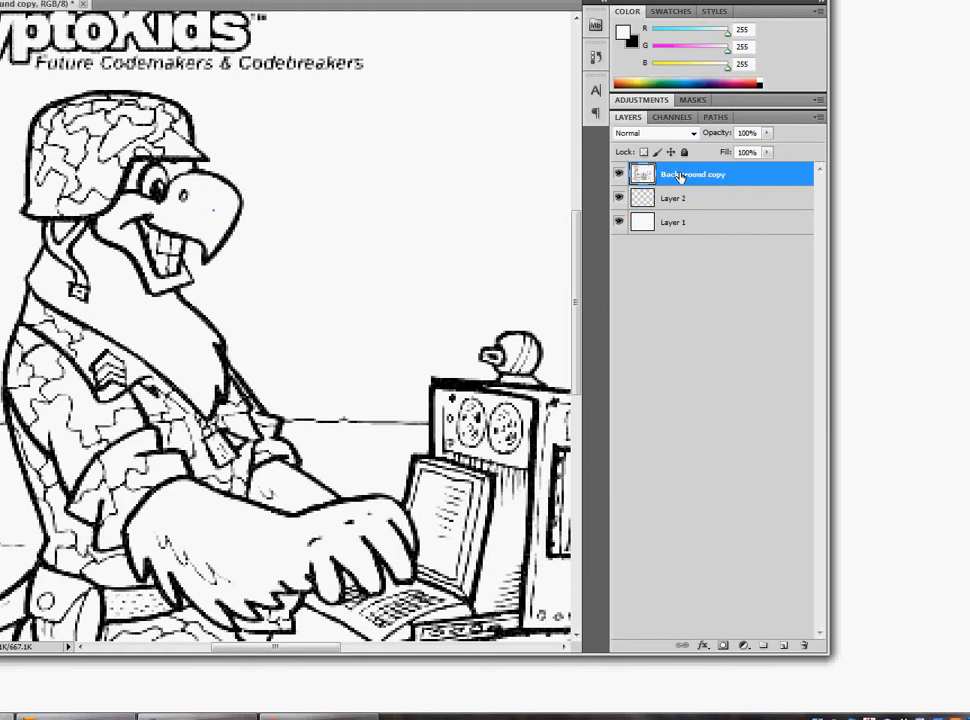
pyautogui.doubleClick(680, 175)
pyautogui.write('Lineart')
pyautogui.click(688, 221)
pyautogui.doubleClick(686, 198)
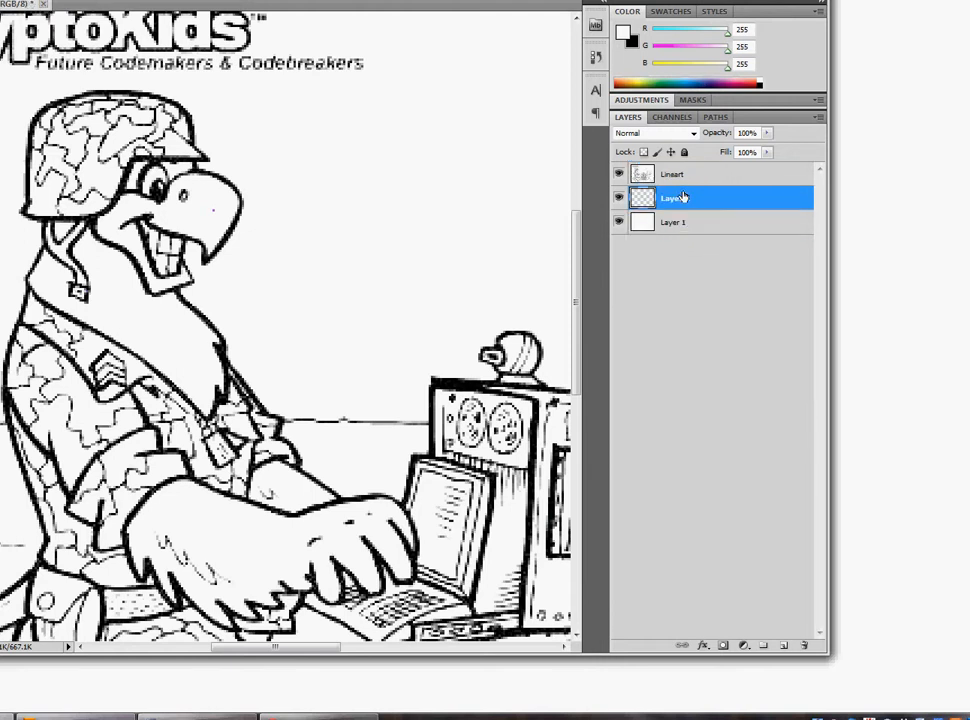
pyautogui.click(951, 128)
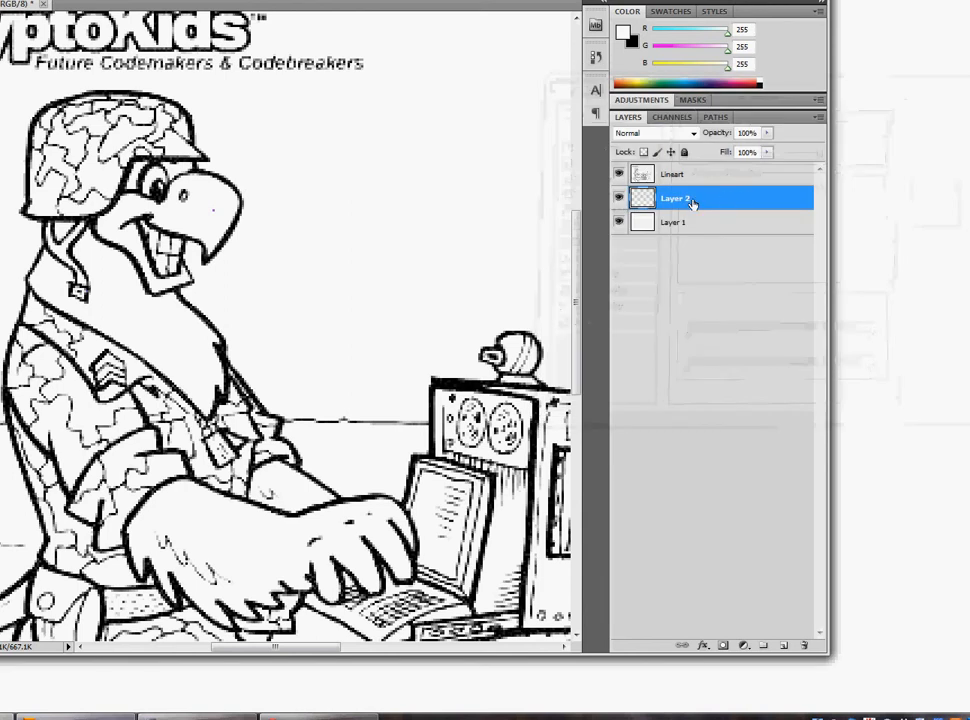
pyautogui.rightClick(690, 201)
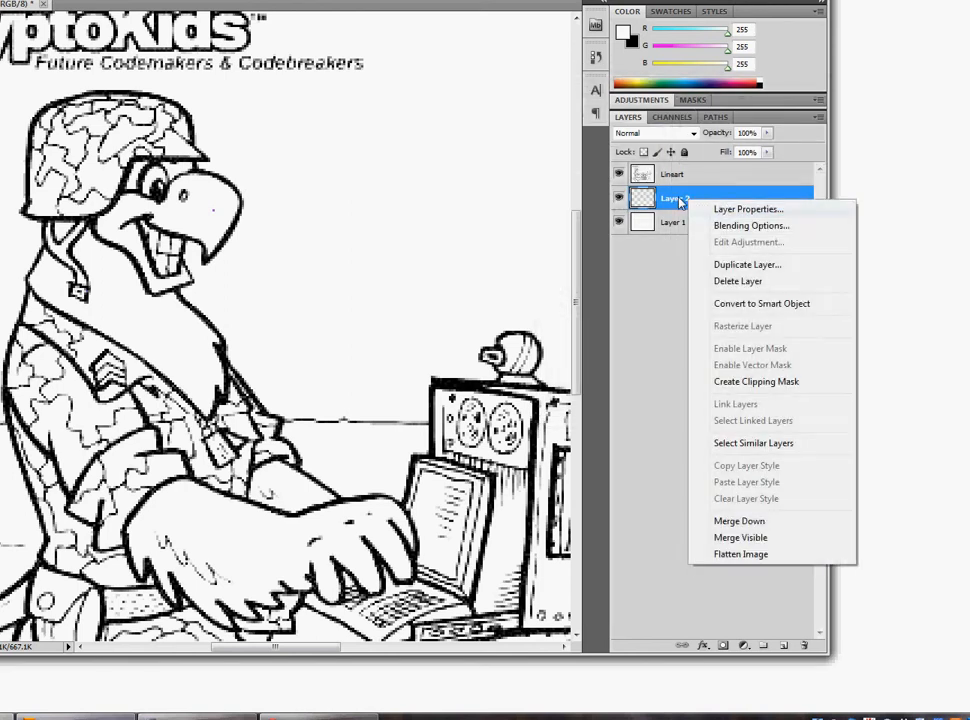
pyautogui.click(676, 201)
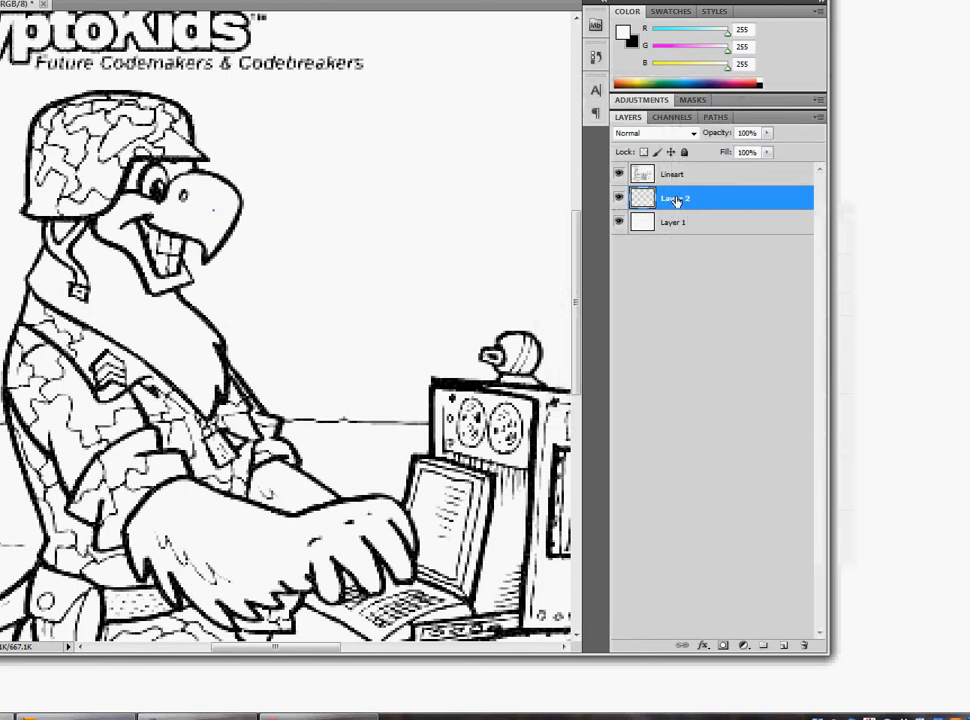
pyautogui.doubleClick(727, 201)
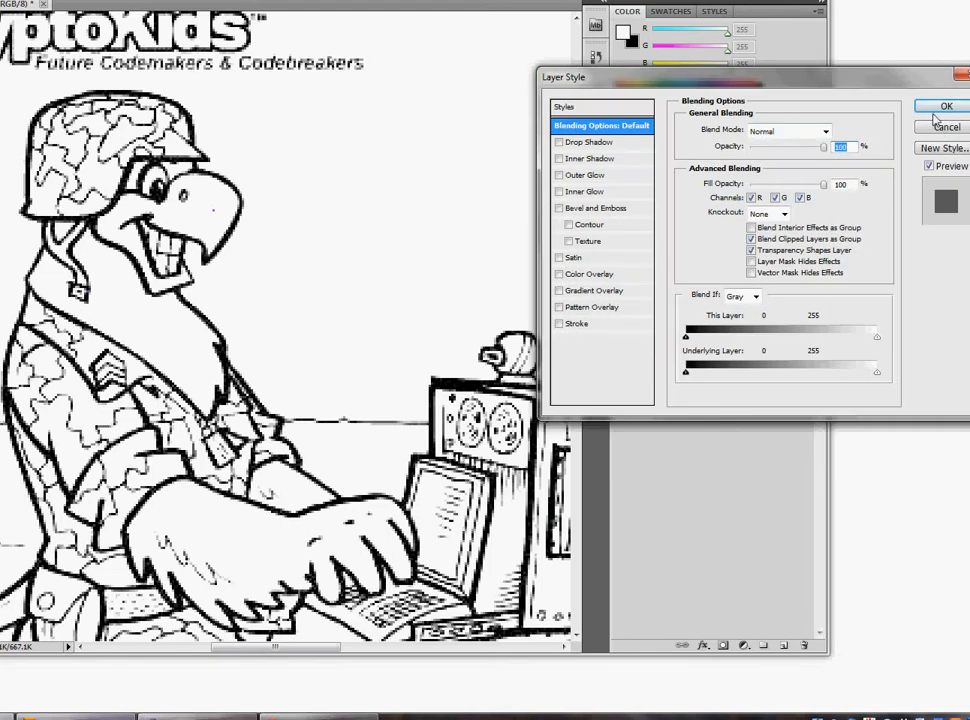
pyautogui.click(954, 127)
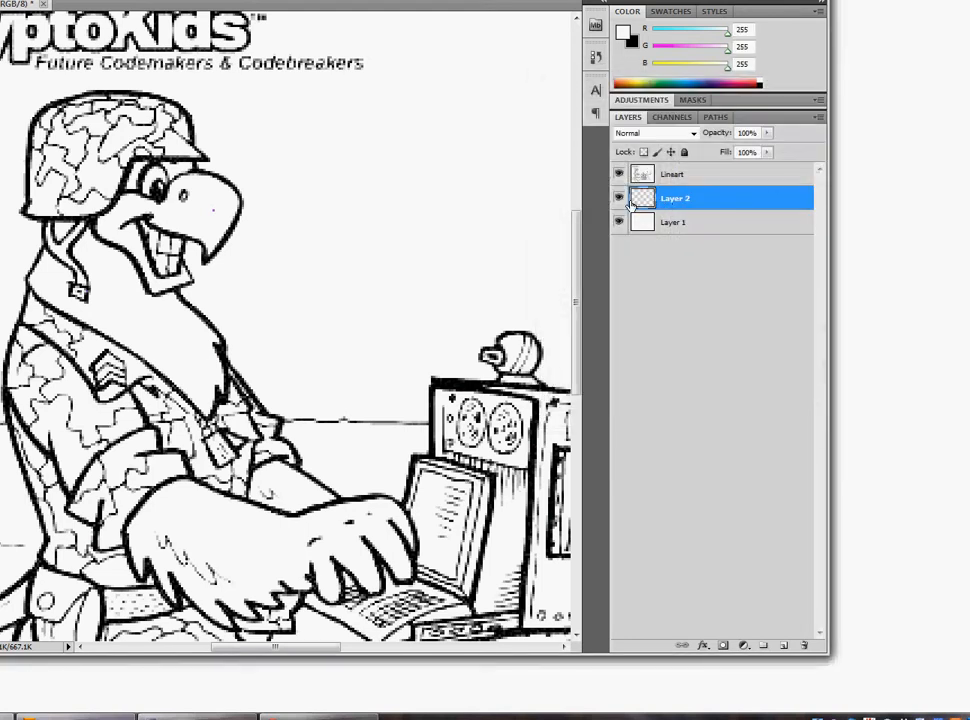
pyautogui.rightClick(684, 201)
pyautogui.press('Escape')
# Step: Rename Layer 2, the empty layer beneath the line drawing, as Lineart
pyautogui.doubleClick(676, 199)
pyautogui.write('Lineart')
pyautogui.click(712, 277)
pyautogui.click(673, 201)
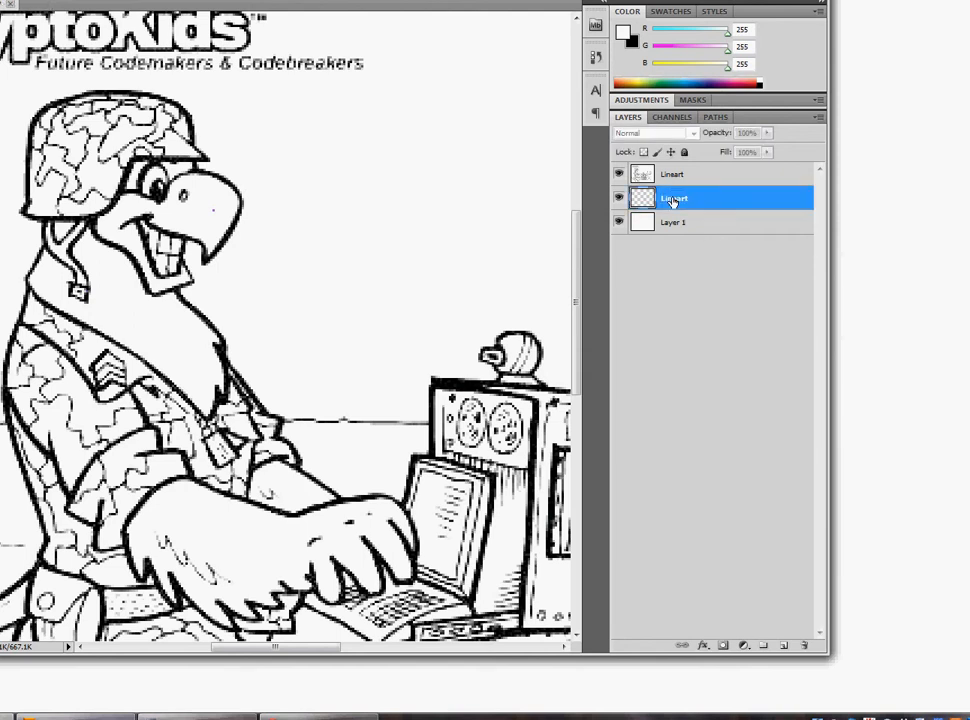
pyautogui.rightClick(672, 200)
pyautogui.press('Escape')
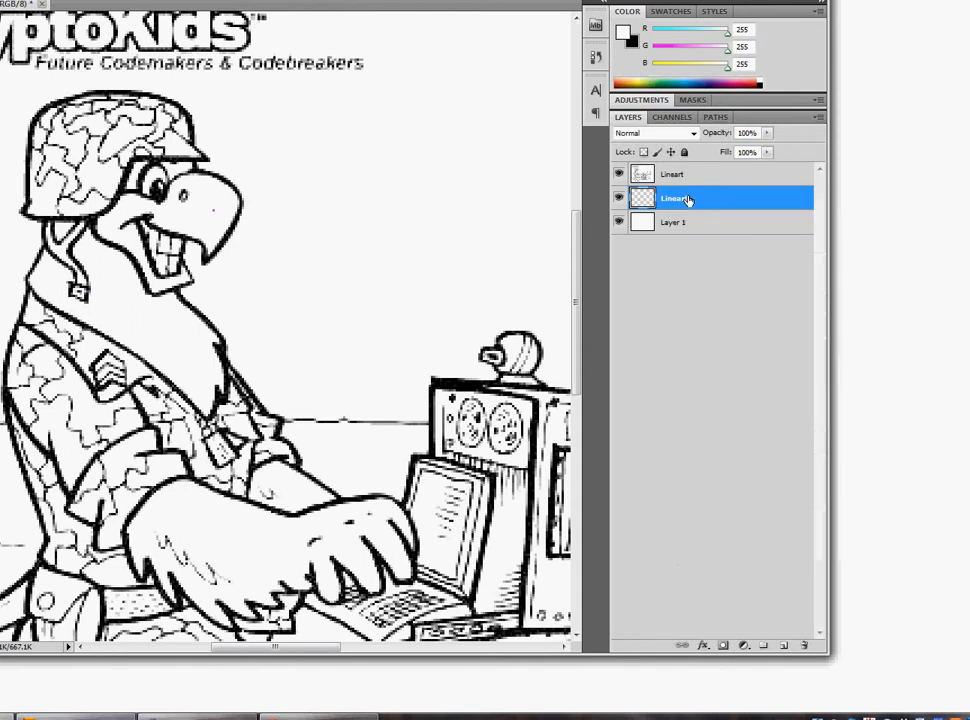
pyautogui.doubleClick(686, 200)
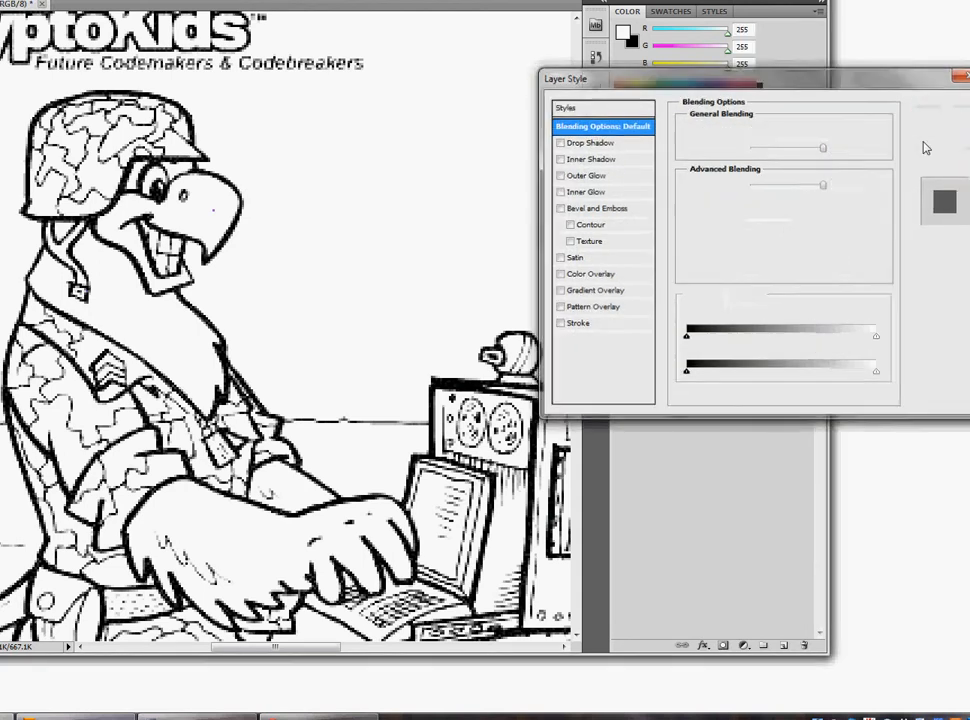
pyautogui.click(925, 148)
pyautogui.rightClick(675, 200)
pyautogui.press('Escape')
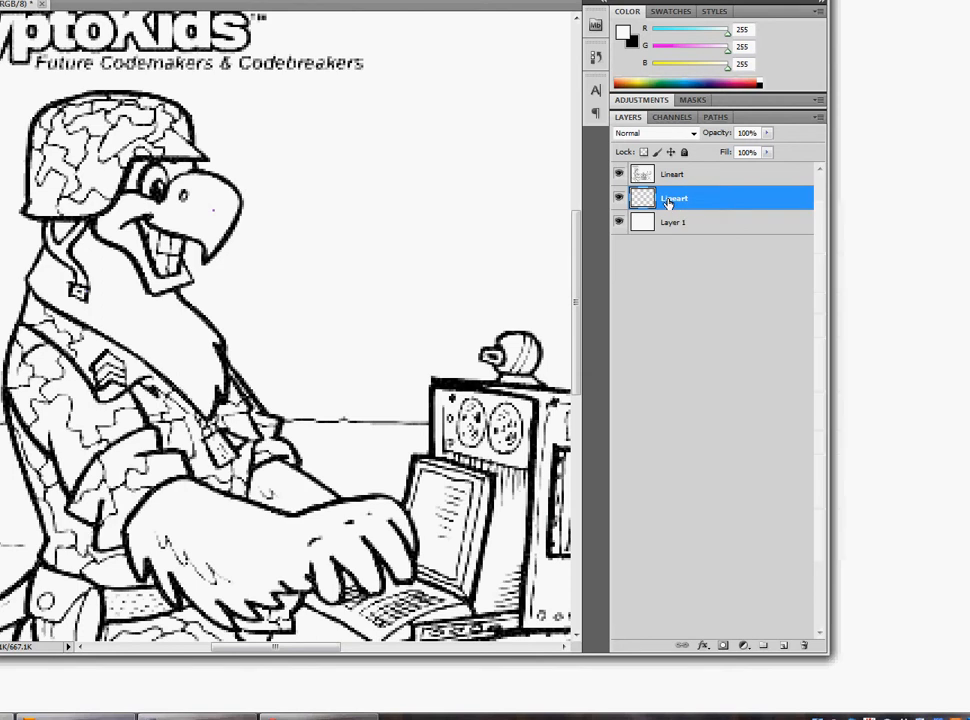
# Step: Rename the empty layer between the line drawing and the white Layer 1 as Colors
pyautogui.doubleClick(672, 199)
pyautogui.write('Colors')
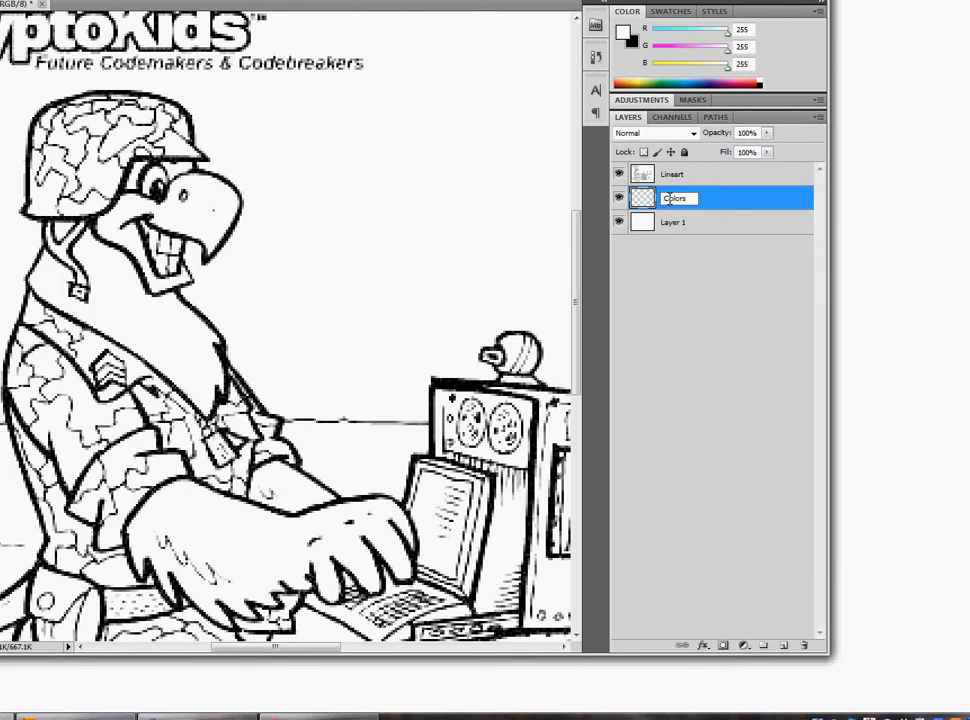
pyautogui.click(683, 281)
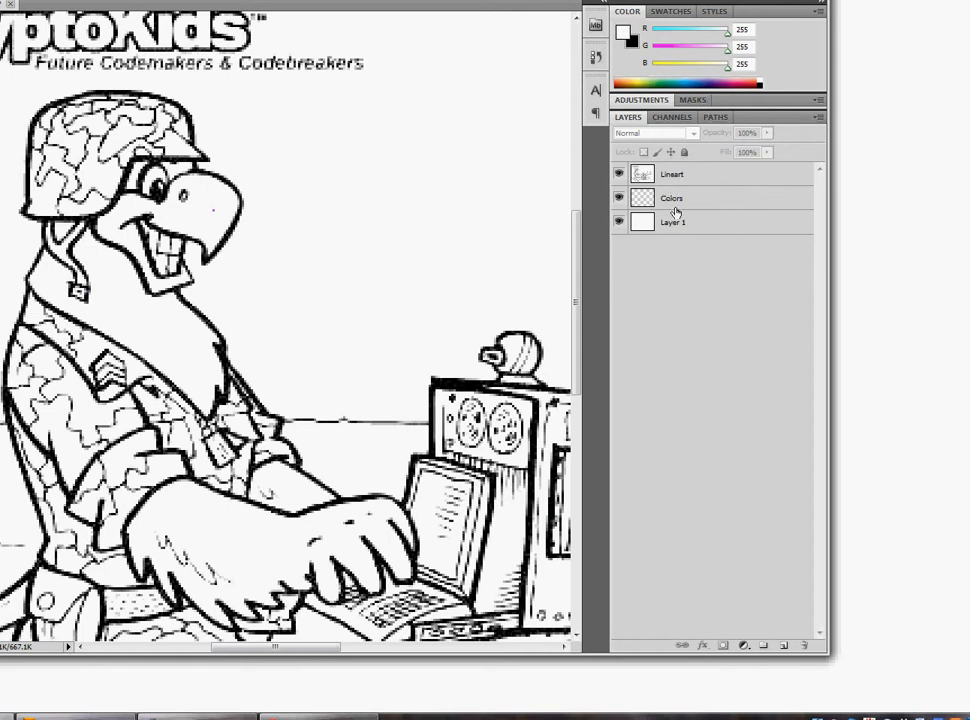
# Step: Set the Lineart layer's blending mode to Multiply
pyautogui.click(665, 176)
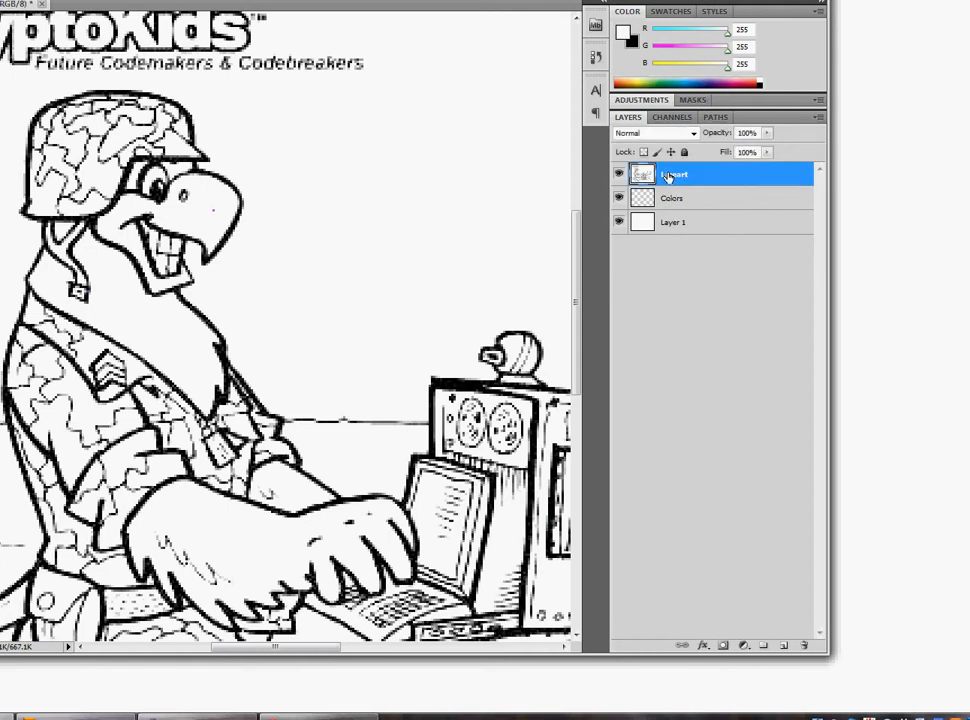
pyautogui.click(641, 134)
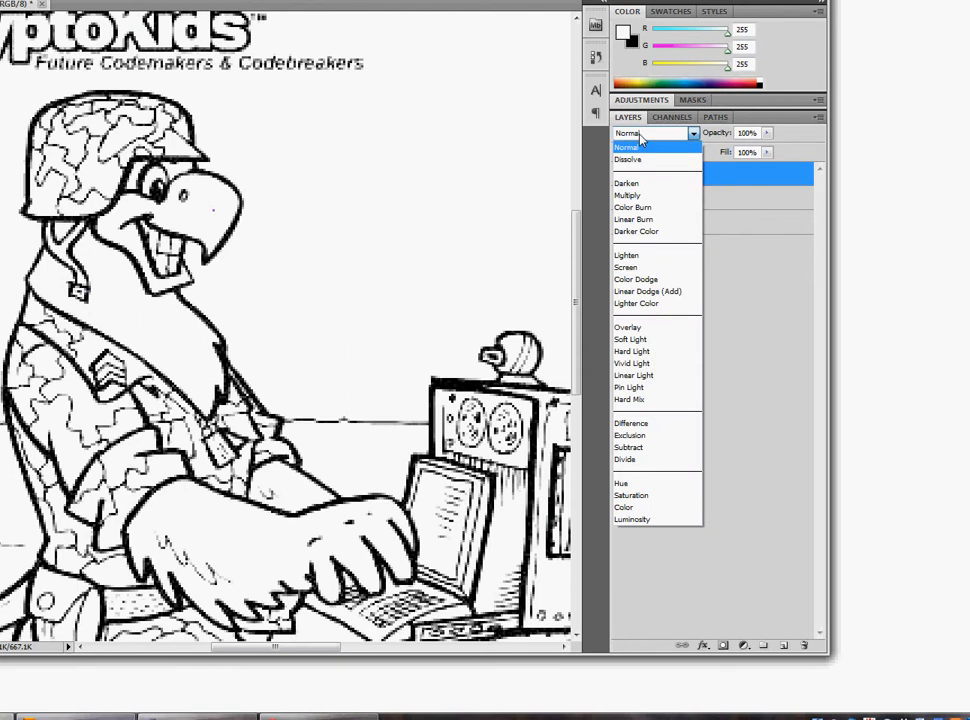
pyautogui.click(631, 196)
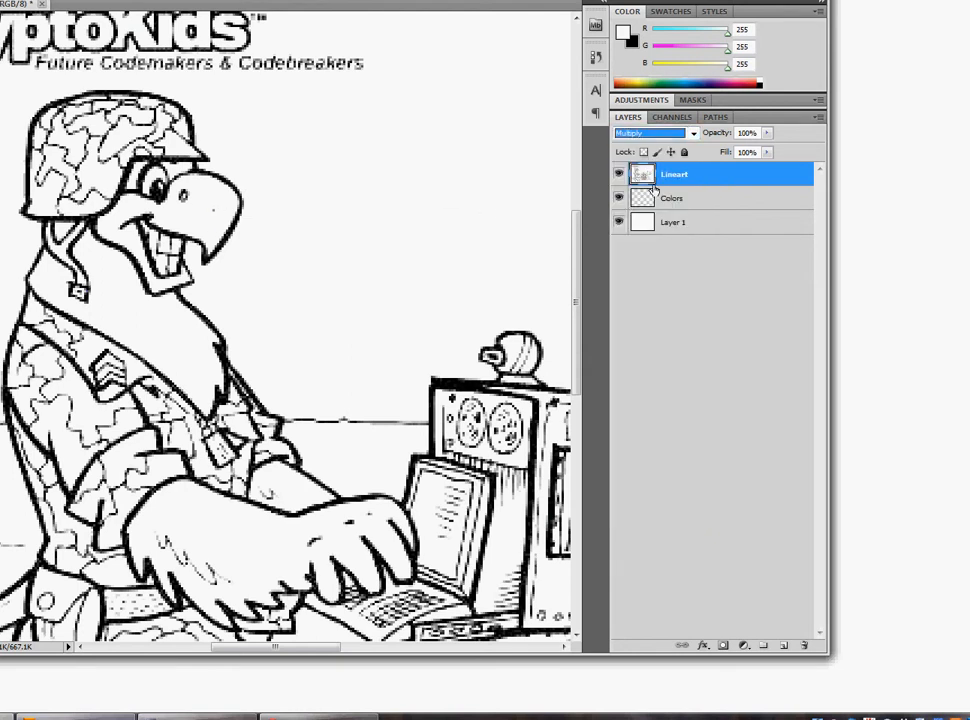
# Step: Make the Colors layer active and set the foreground colour to purple (RGB 131, 3, 241)
pyautogui.click(686, 203)
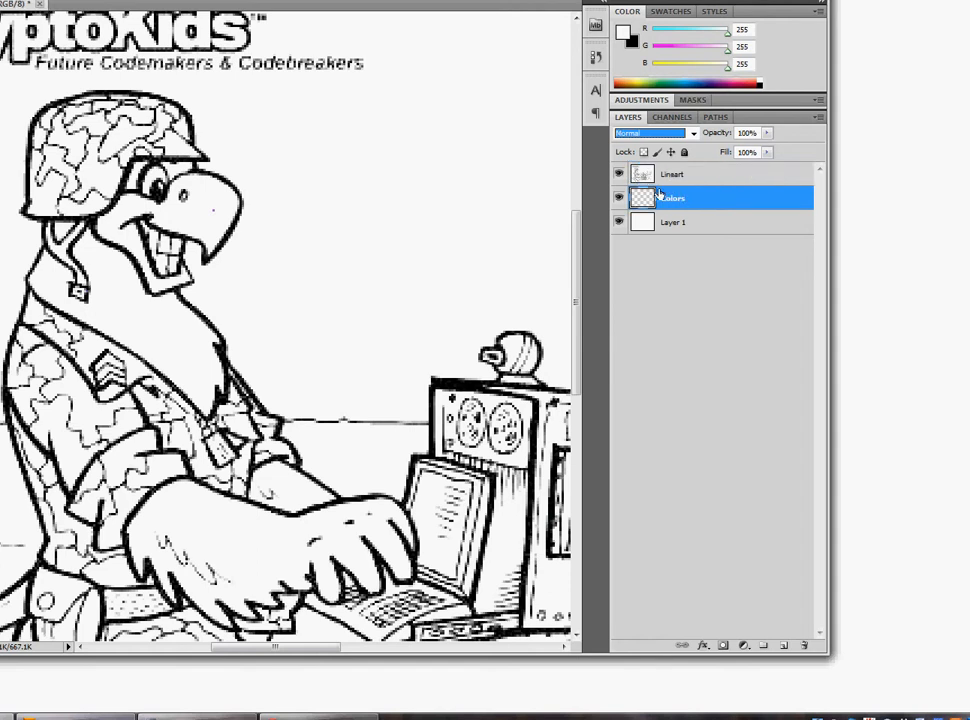
pyautogui.click(623, 32)
pyautogui.moveTo(500, 186); pyautogui.dragTo(566, 146)
pyautogui.click(701, 126)
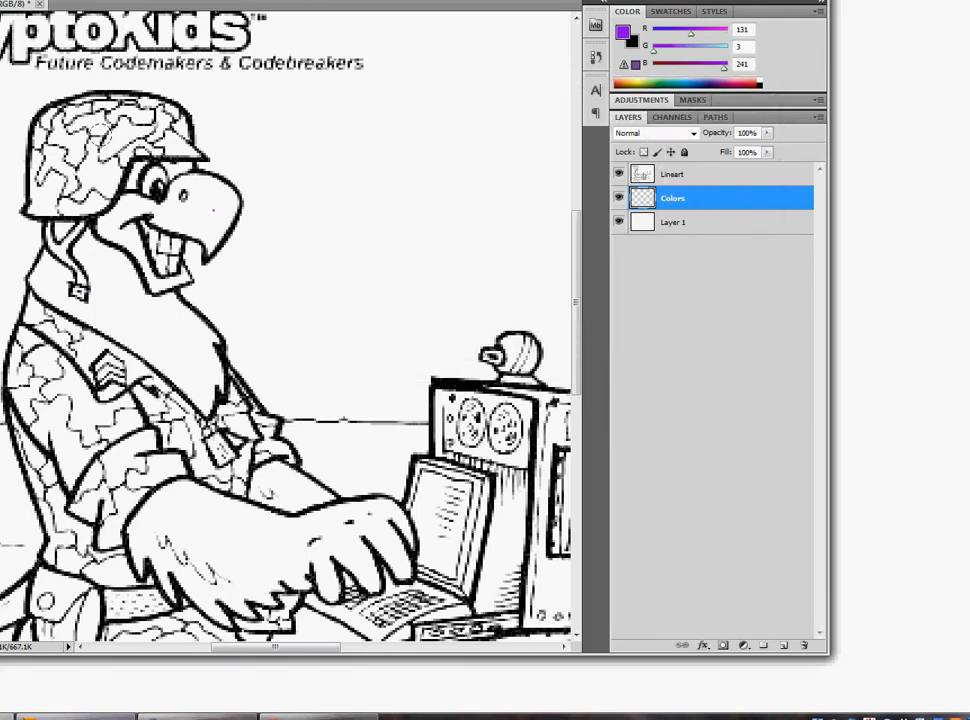
# Step: Try a winding purple brush stroke across the eagle's helmet, neck and sleeve on the Colors layer, and undo it
pyautogui.moveTo(108, 134)
pyautogui.mouseDown()
pyautogui.moveTo(68, 165)
pyautogui.moveTo(96, 250)
pyautogui.moveTo(145, 315)
pyautogui.moveTo(110, 375)
pyautogui.moveTo(125, 433)
pyautogui.moveTo(195, 500)
pyautogui.moveTo(100, 480)
pyautogui.moveTo(80, 365)
pyautogui.moveTo(15, 340)
pyautogui.moveTo(150, 300)
pyautogui.moveTo(125, 225)
pyautogui.mouseUp()
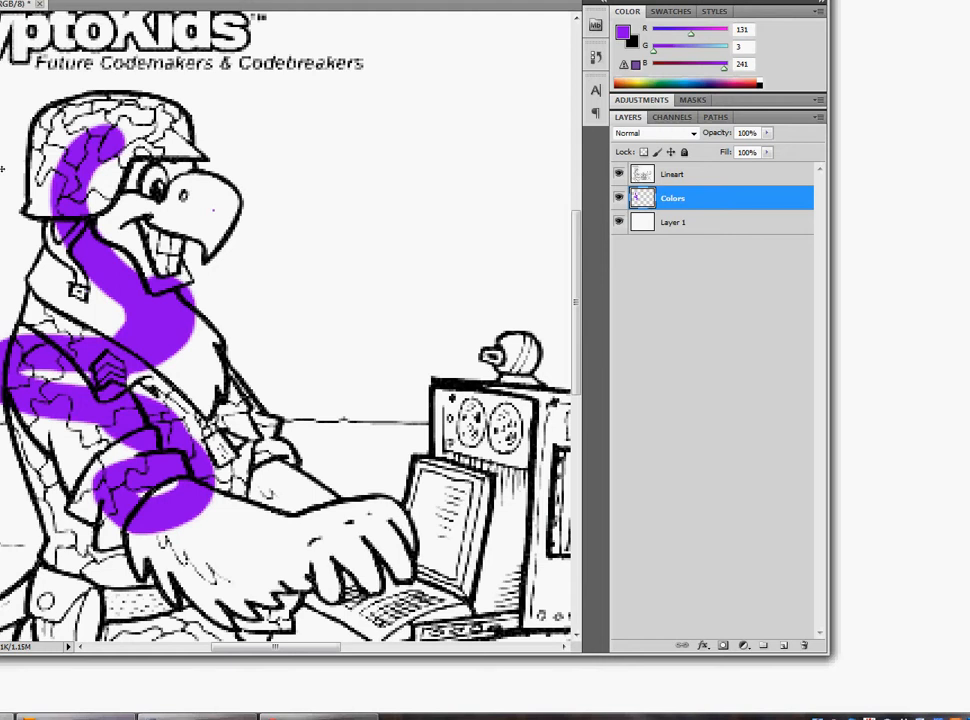
pyautogui.hotkey('ctrl', 'z')
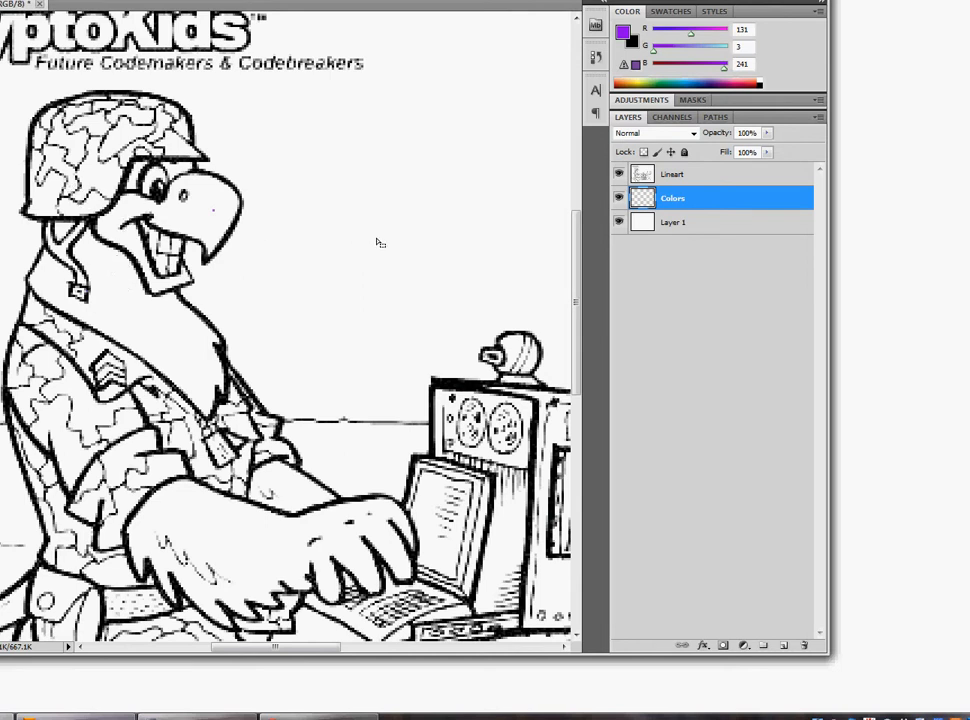
# Step: Select the eagle's white neck area on the Lineart layer and expand the selection so it reaches into the outlines
pyautogui.click(665, 175)
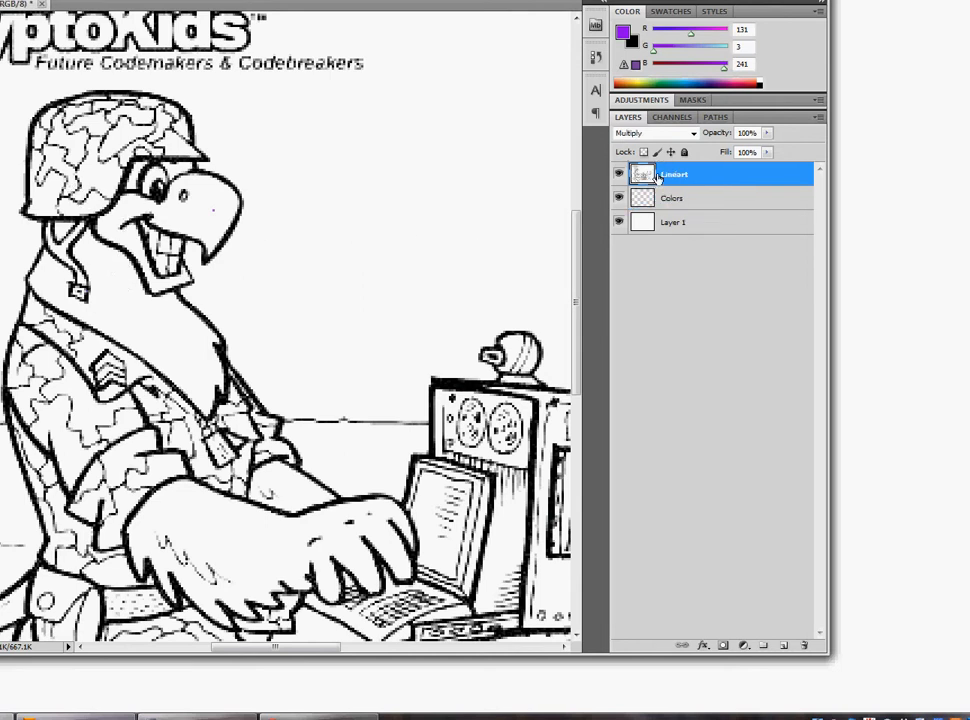
pyautogui.click(110, 270)
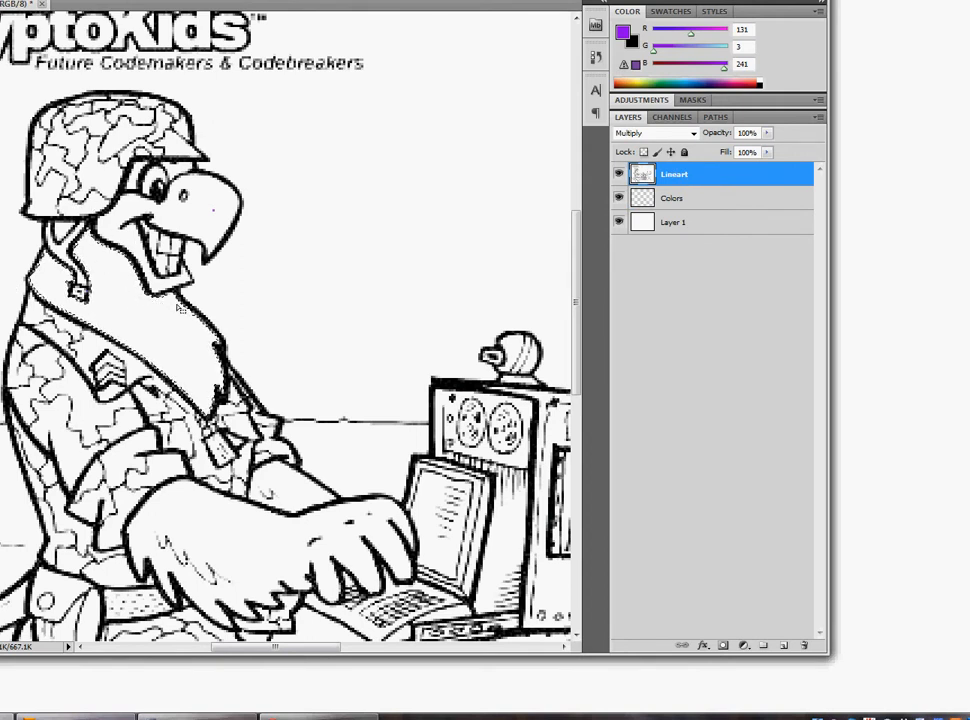
pyautogui.click(0, 0)
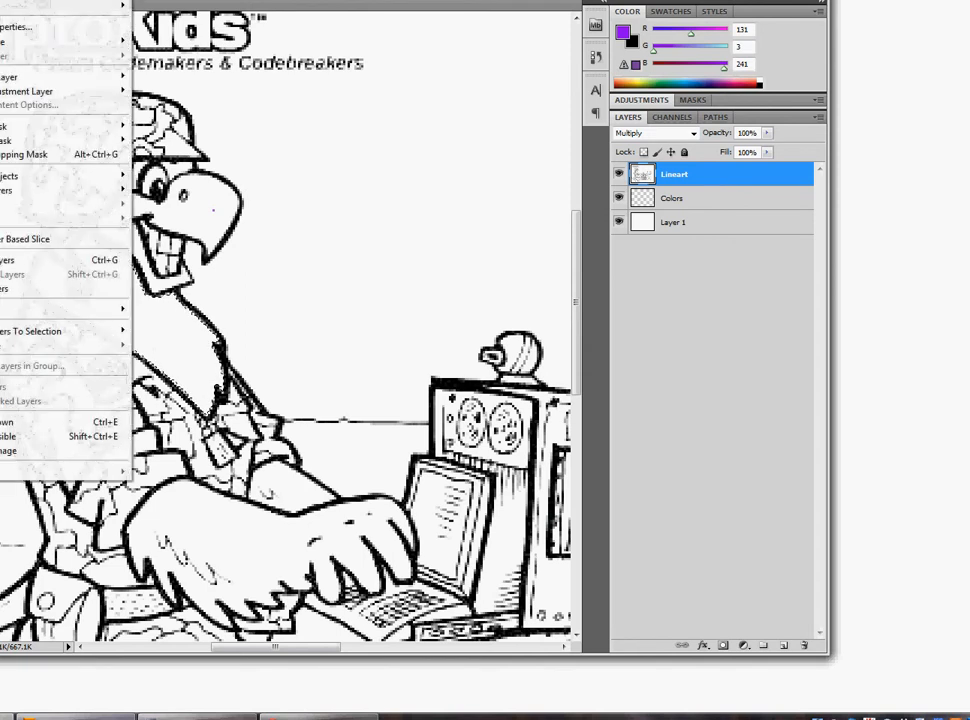
pyautogui.moveTo(2, 0)
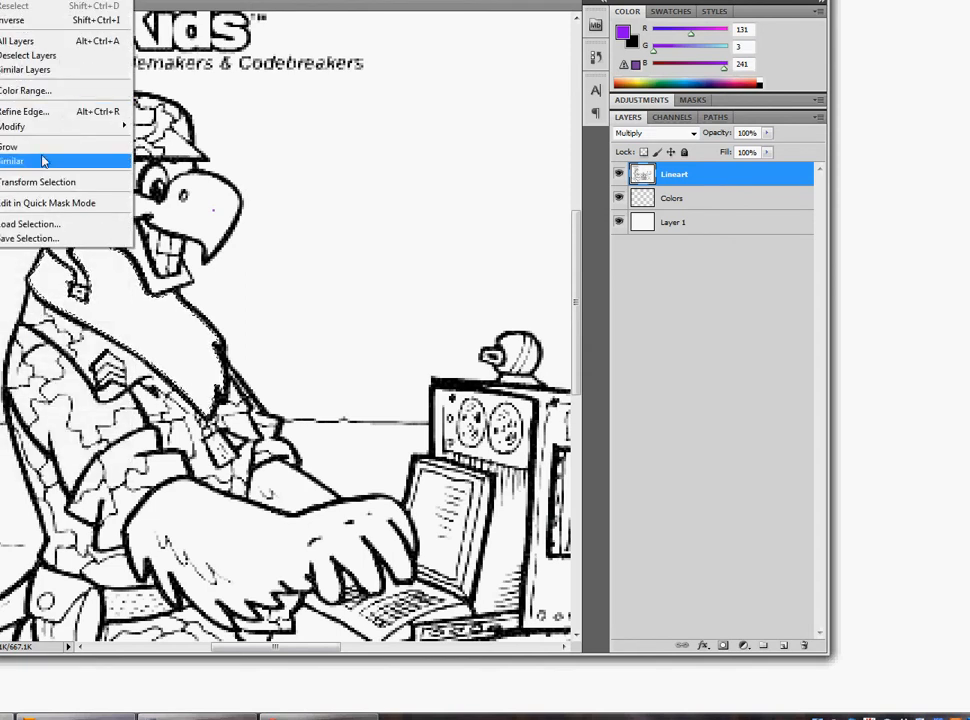
pyautogui.moveTo(75, 127)
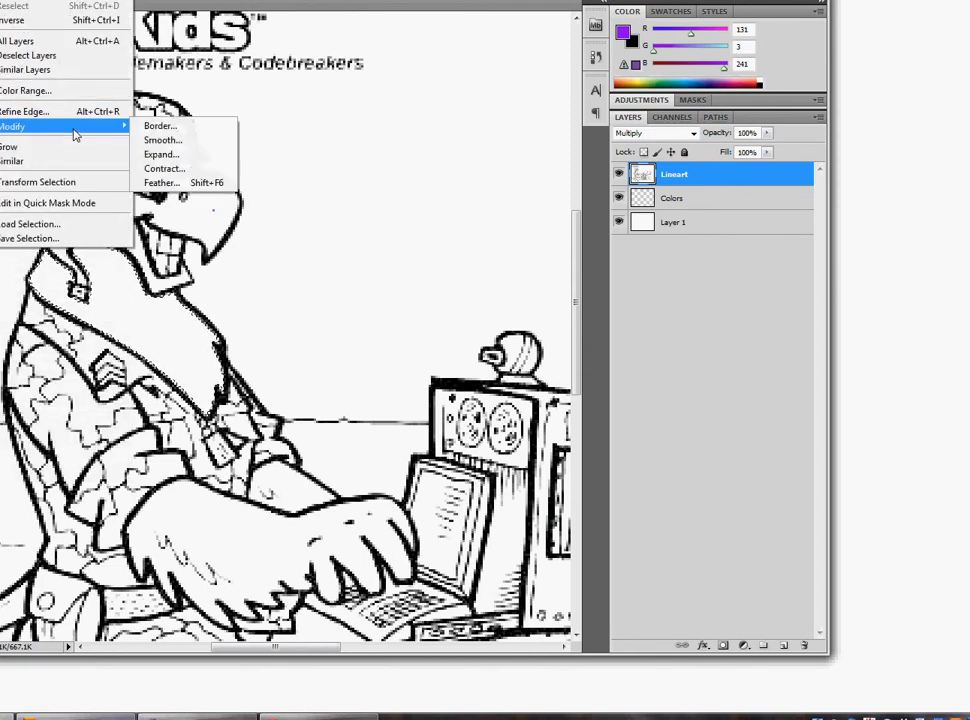
pyautogui.click(165, 154)
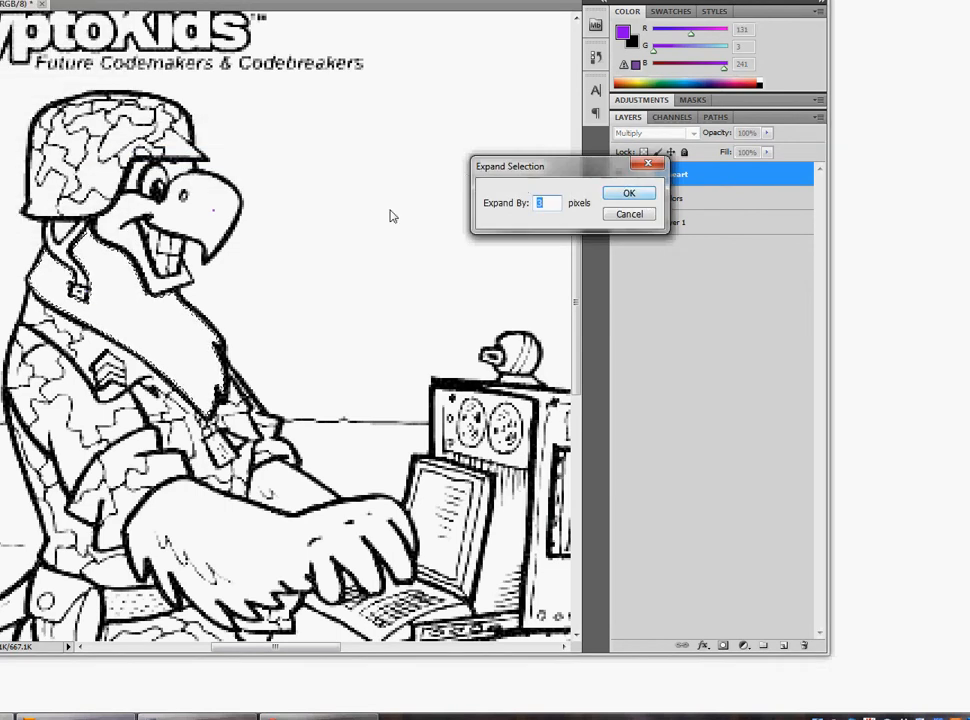
pyautogui.click(620, 195)
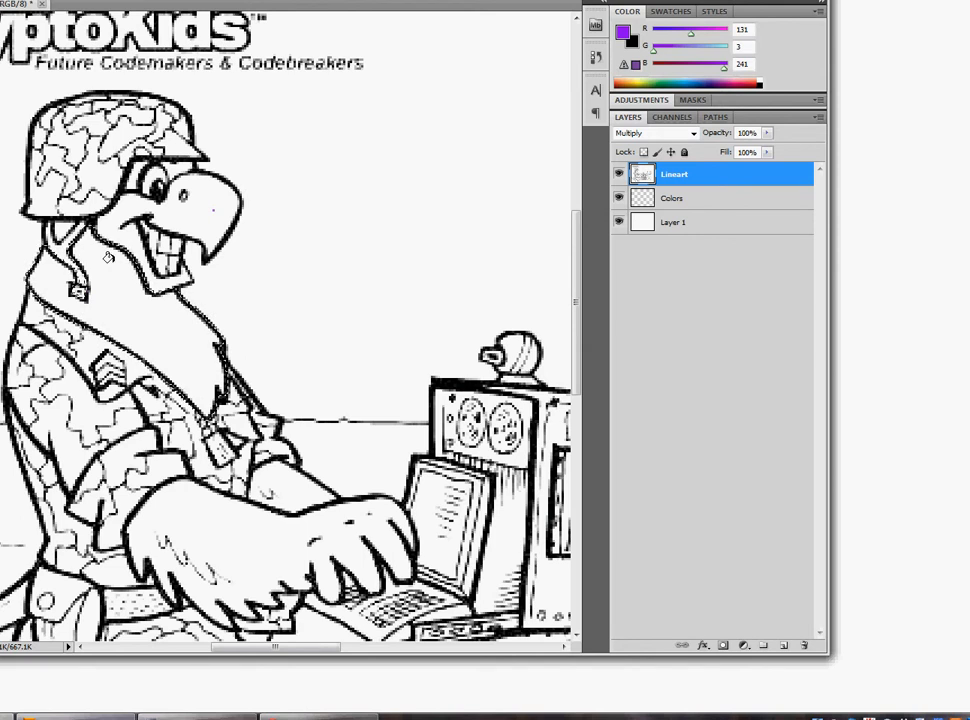
# Step: Fill the expanded neck selection with the purple foreground colour on the Colors layer
pyautogui.click(669, 199)
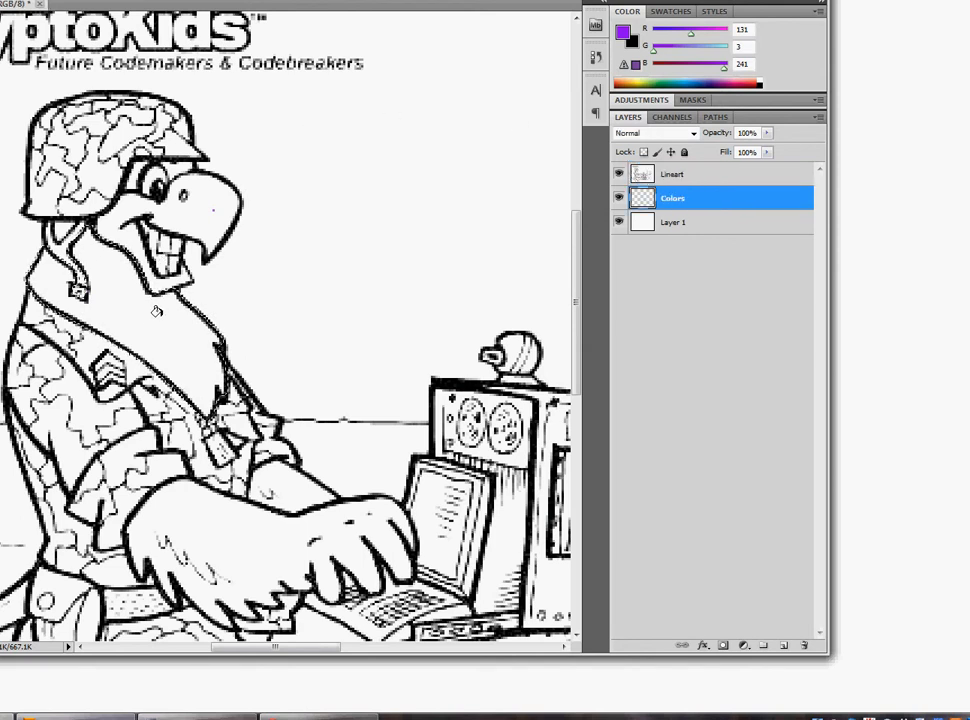
pyautogui.click(117, 245)
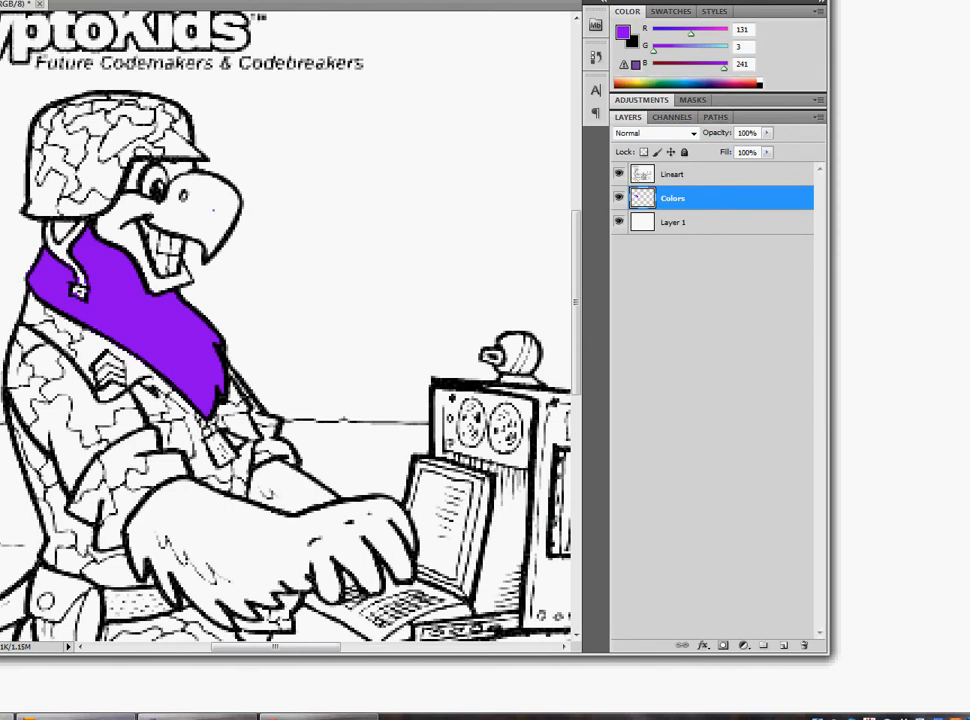
# Step: Examine the edges of the purple neck fill up close along the black outlines for any white fringe
pyautogui.scroll(1, 137, 340)
pyautogui.scroll(1, 123, 337)
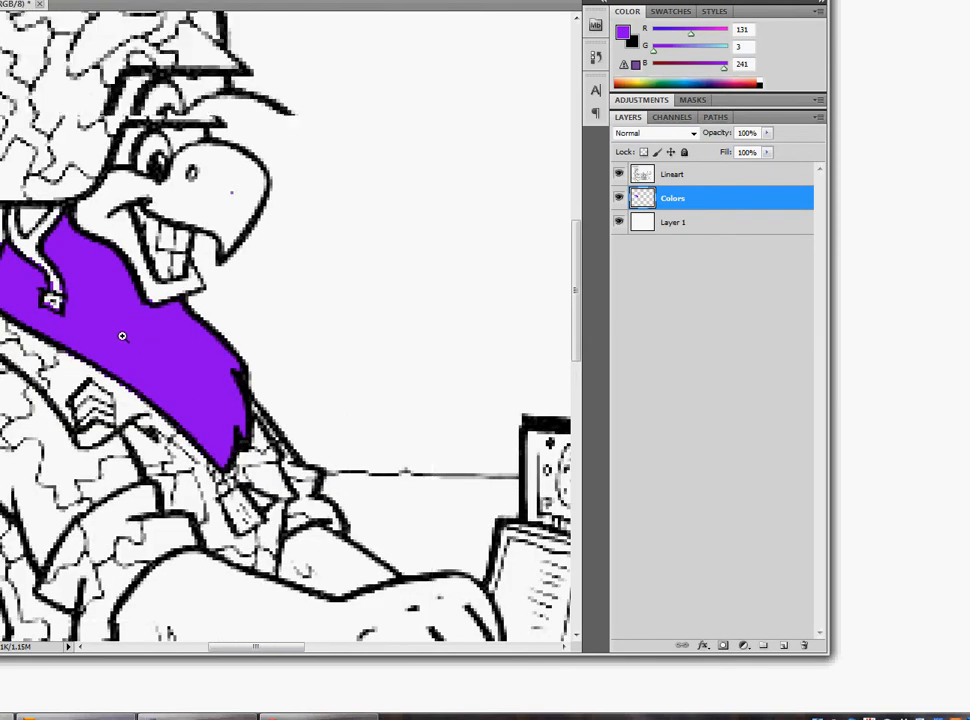
pyautogui.scroll(1, 122, 336)
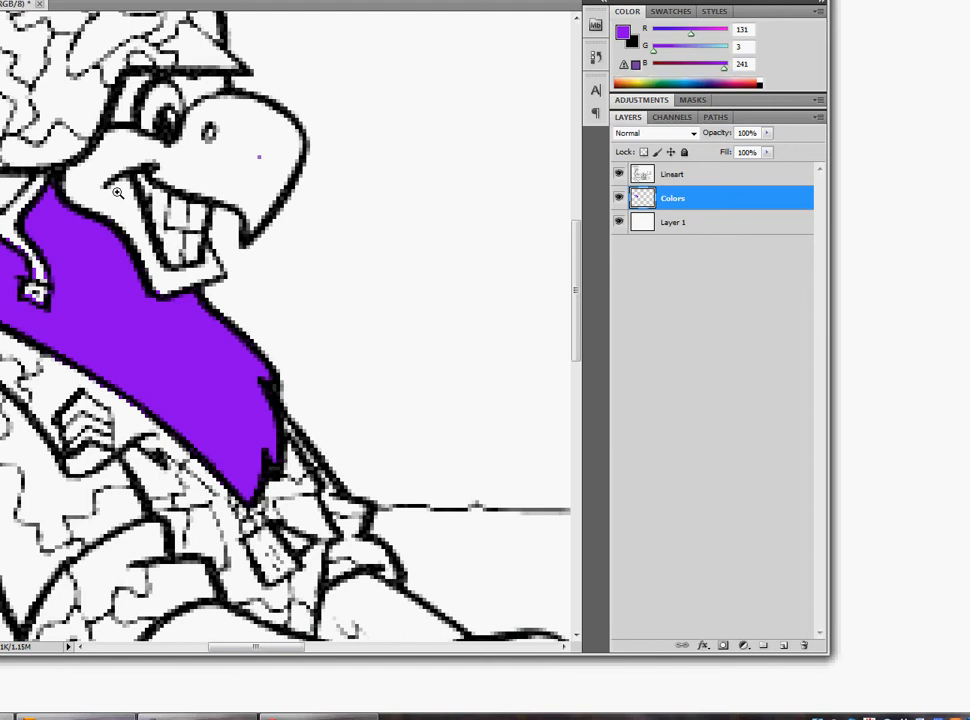
pyautogui.scroll(3, 113, 250)
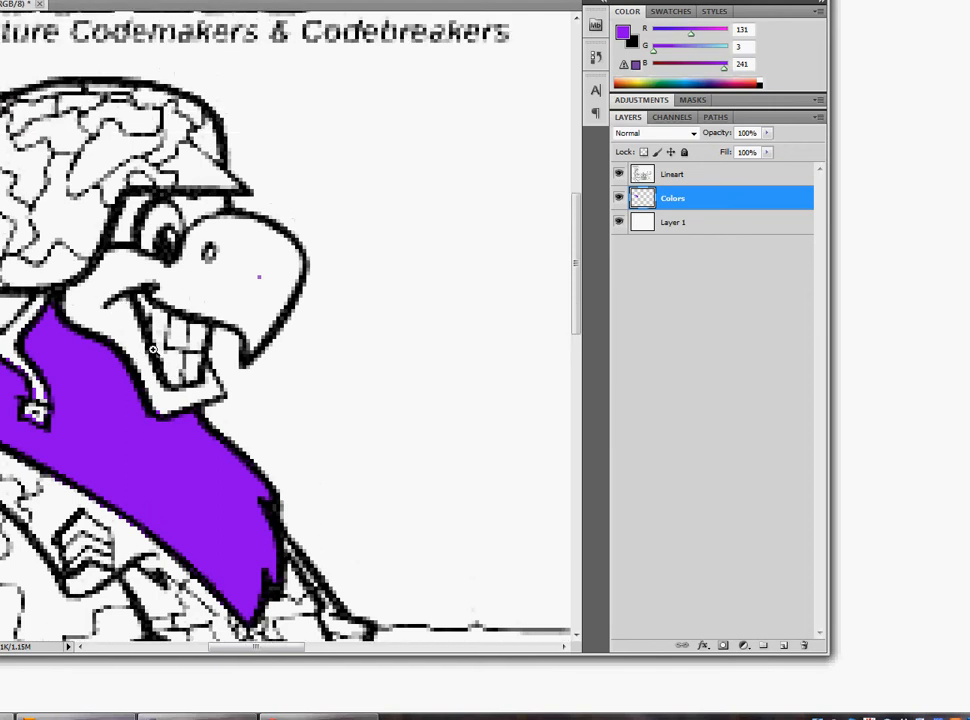
pyautogui.scroll(2, 152, 348)
pyautogui.scroll(1, 180, 304)
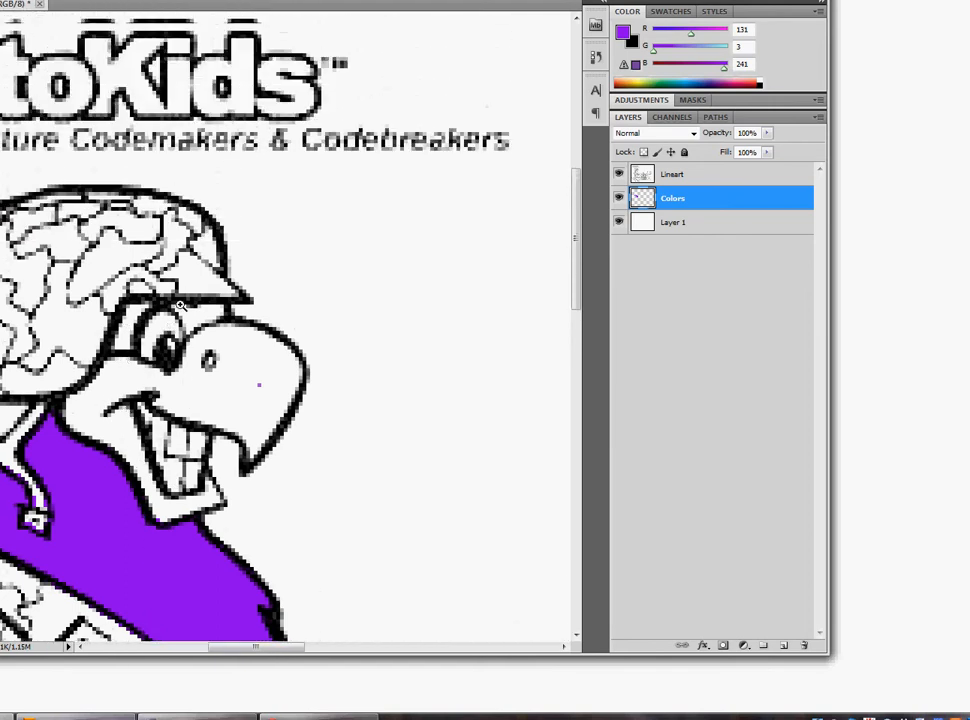
pyautogui.scroll(2, 180, 304)
pyautogui.scroll(-4, 180, 304)
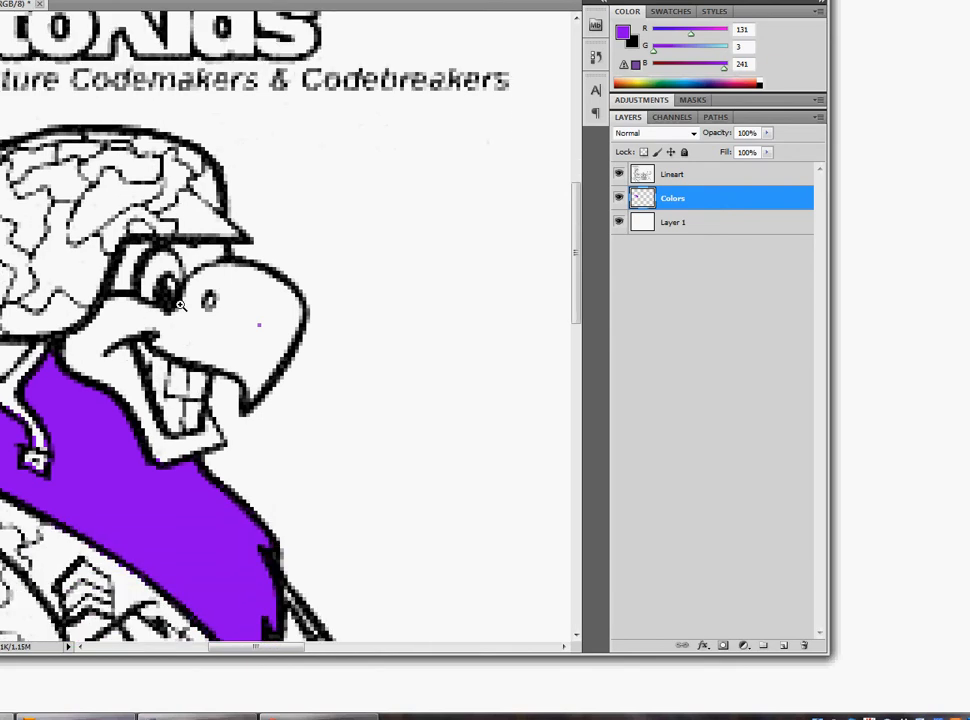
pyautogui.scroll(-1, 180, 304)
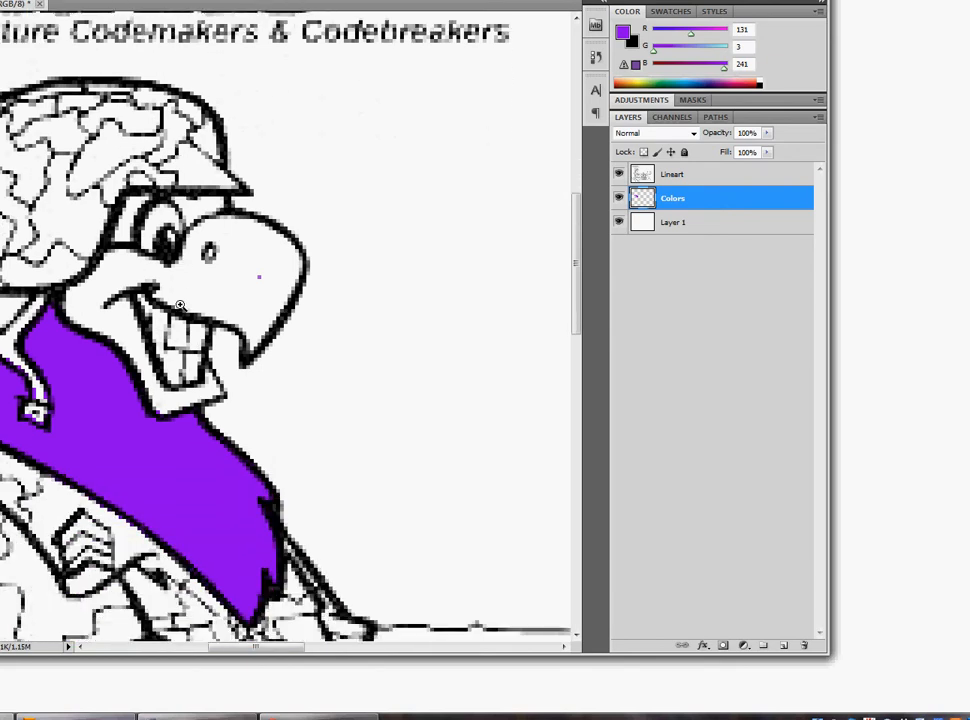
pyautogui.scroll(-1, 155, 295)
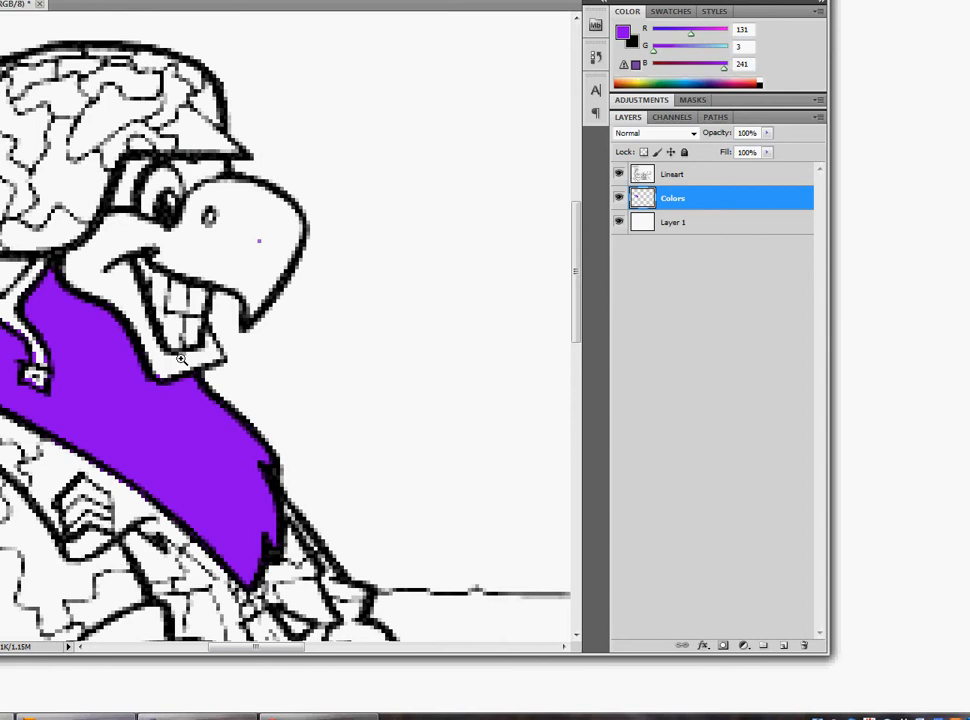
pyautogui.scroll(-1, 190, 405)
pyautogui.scroll(1, 177, 412)
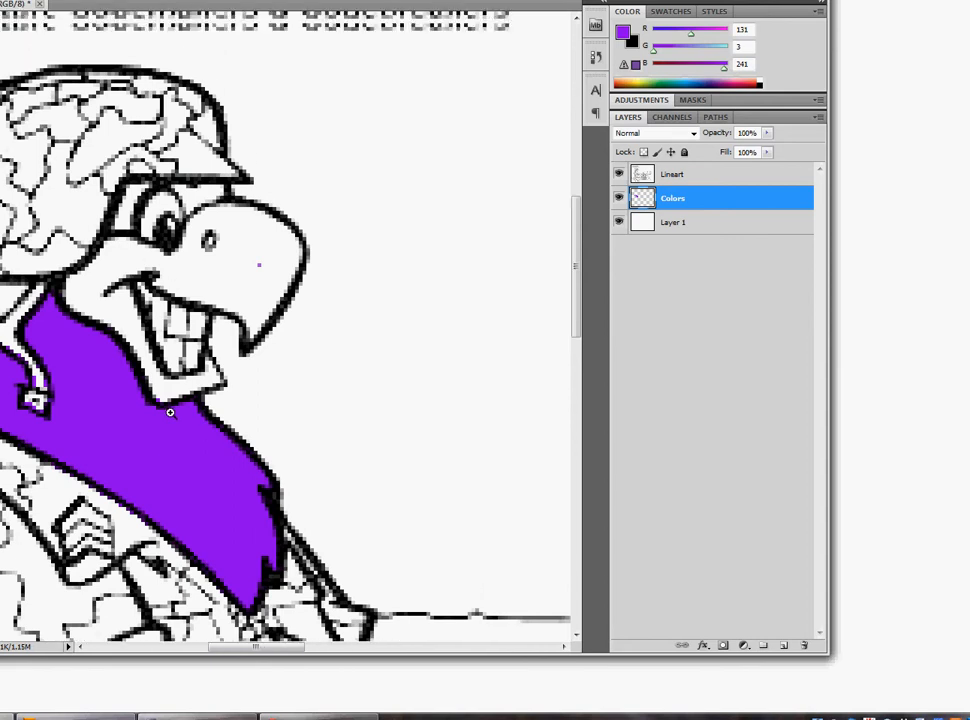
pyautogui.scroll(3, 162, 409)
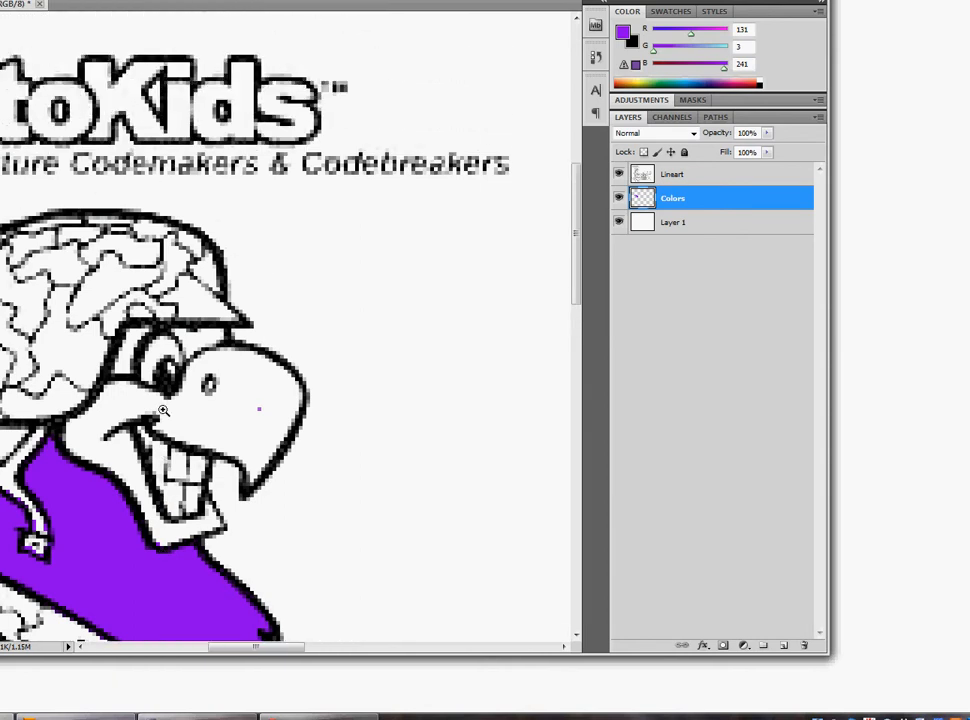
pyautogui.scroll(-3, 163, 410)
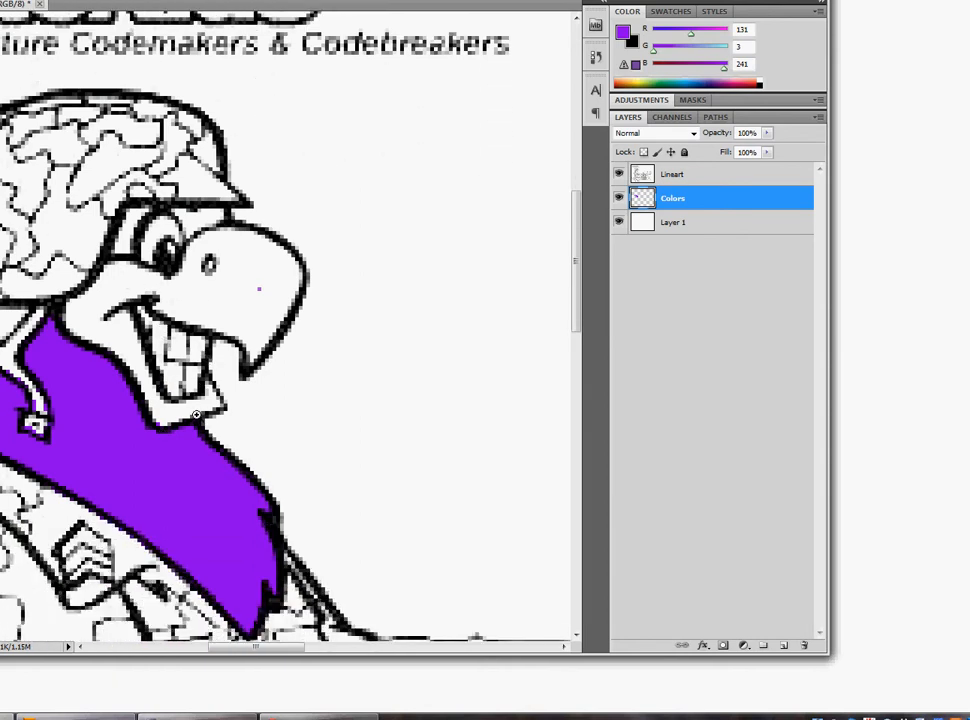
pyautogui.scroll(1, 190, 403)
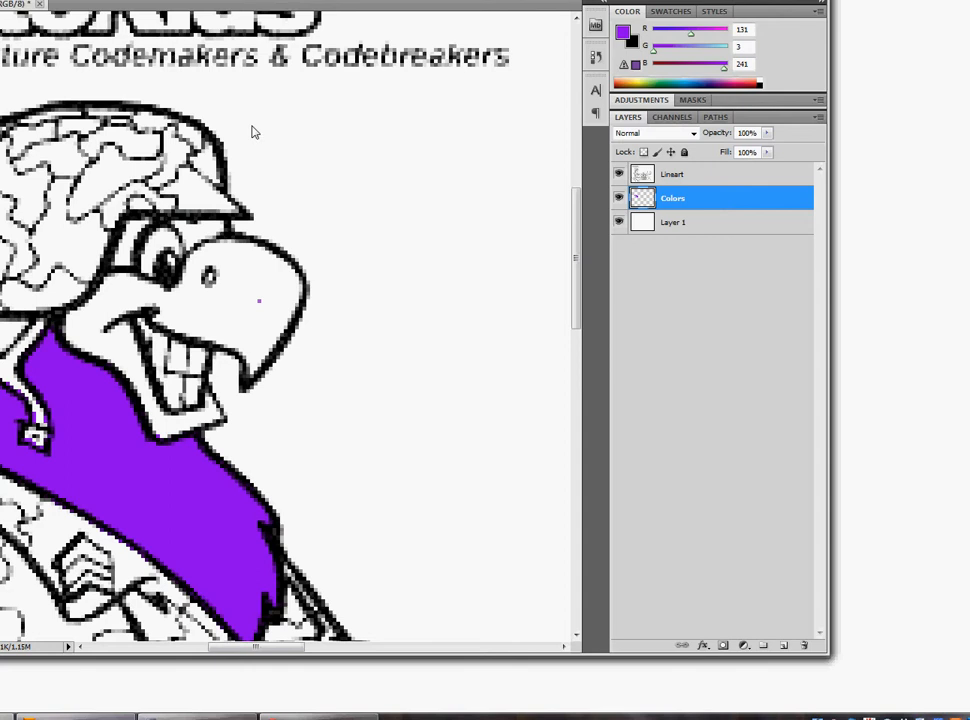
pyautogui.scroll(1, 229, 181)
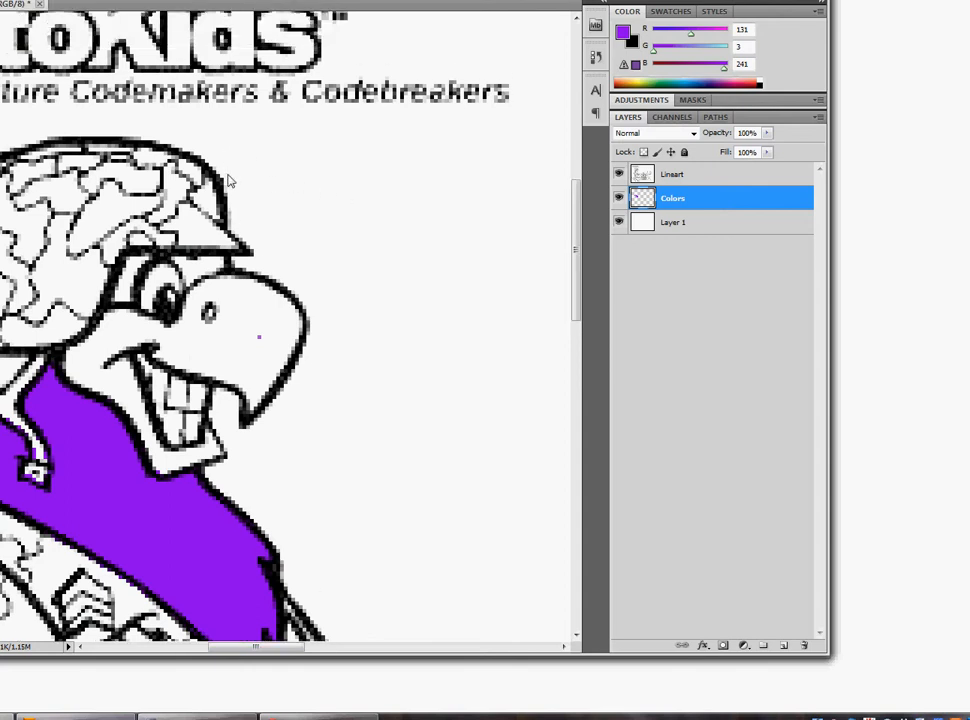
pyautogui.scroll(4, 229, 181)
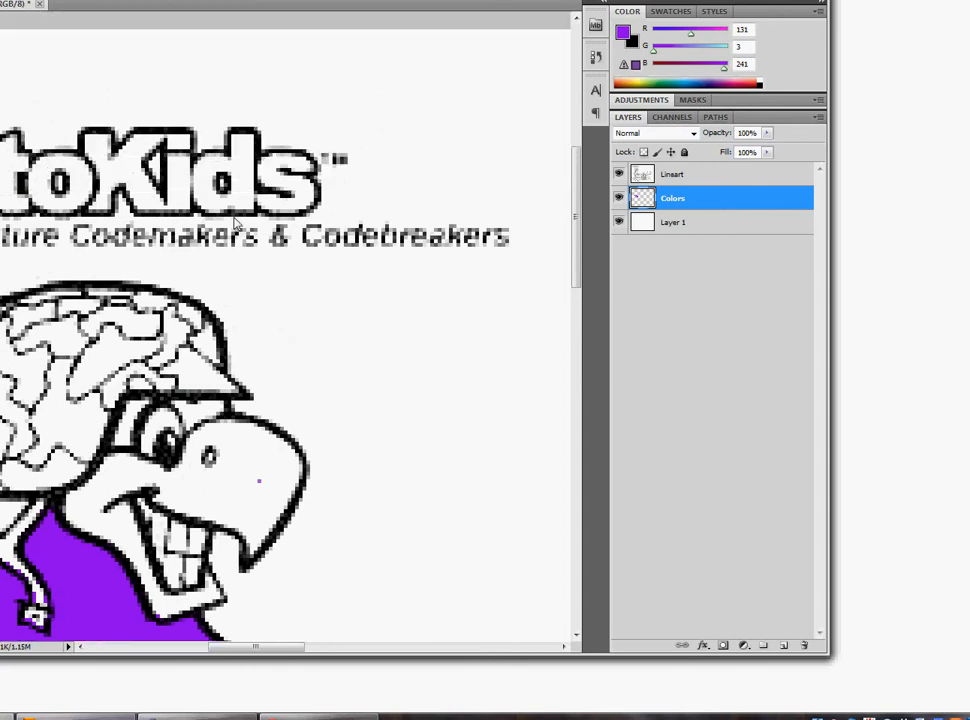
pyautogui.scroll(-1, 235, 222)
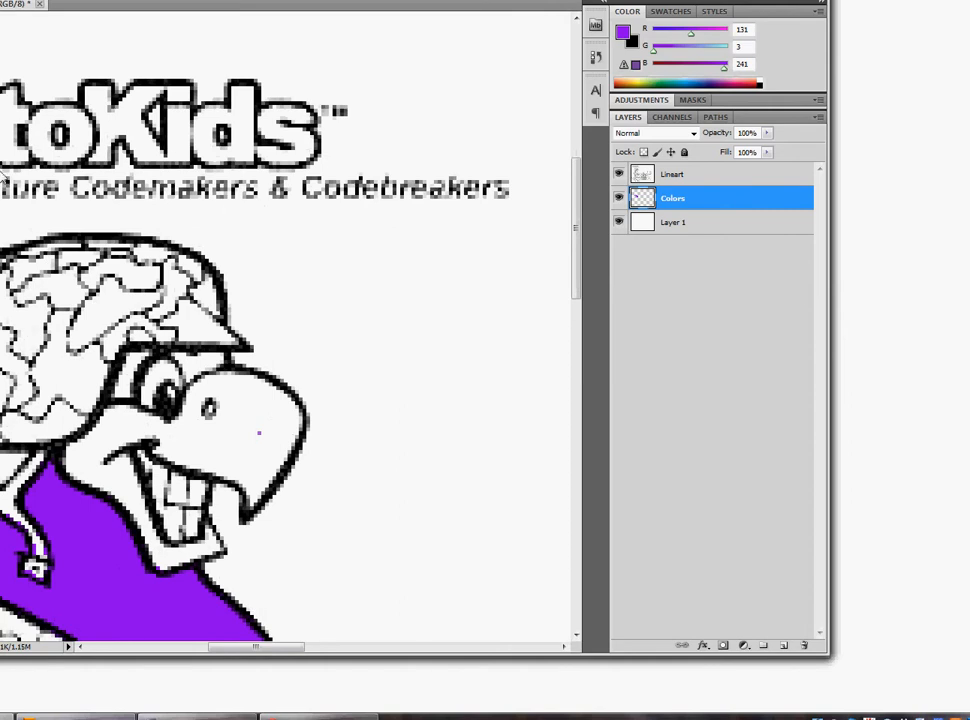
pyautogui.scroll(1, 73, 180)
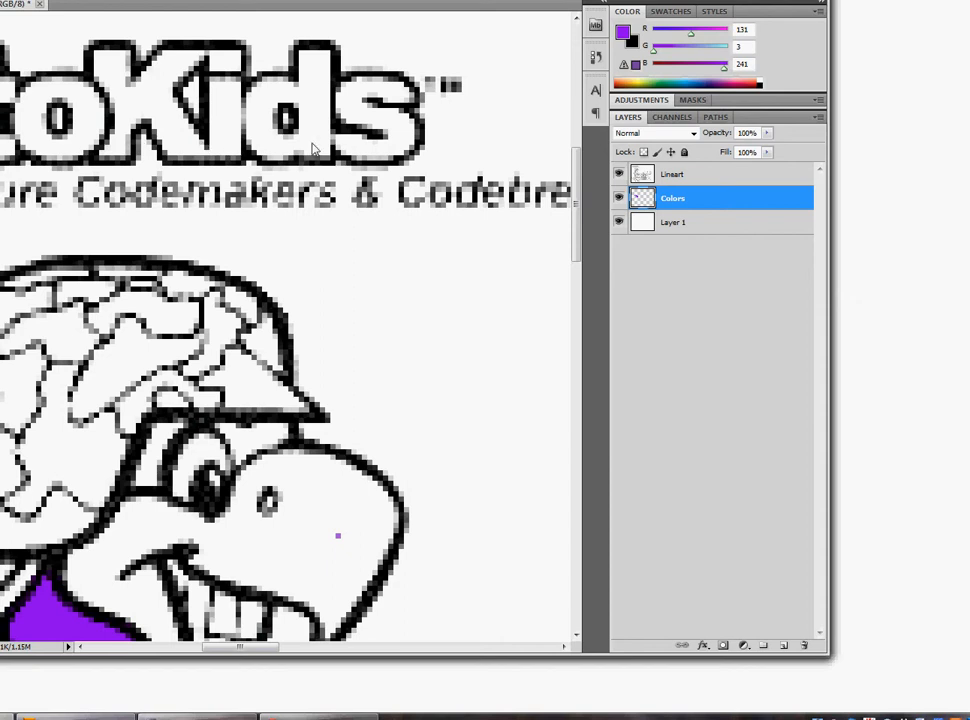
pyautogui.scroll(1, 224, 311)
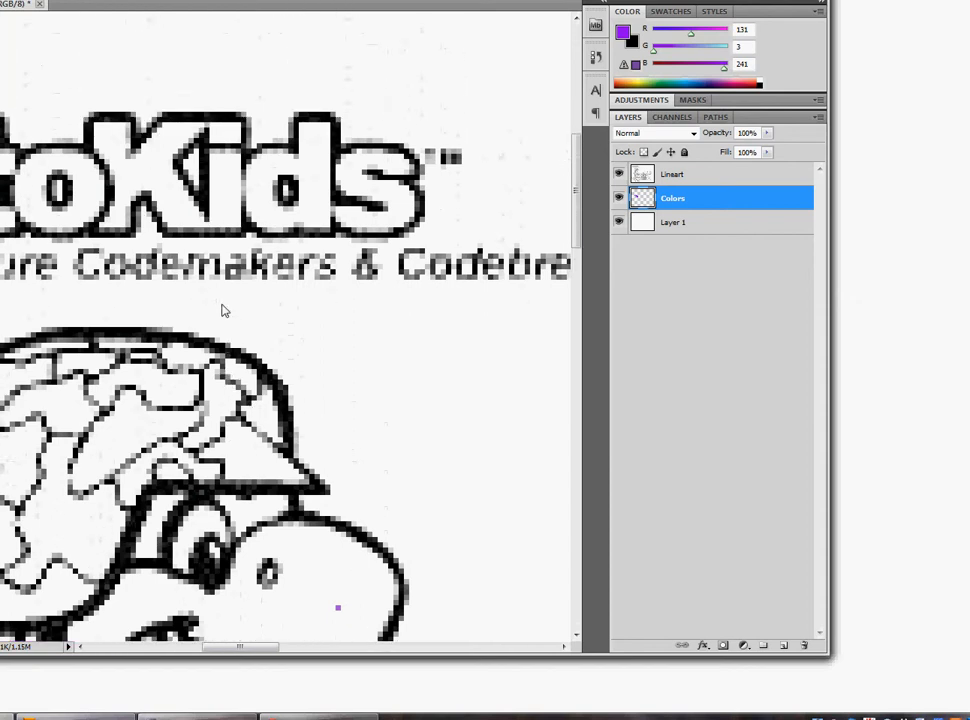
pyautogui.scroll(2, 224, 311)
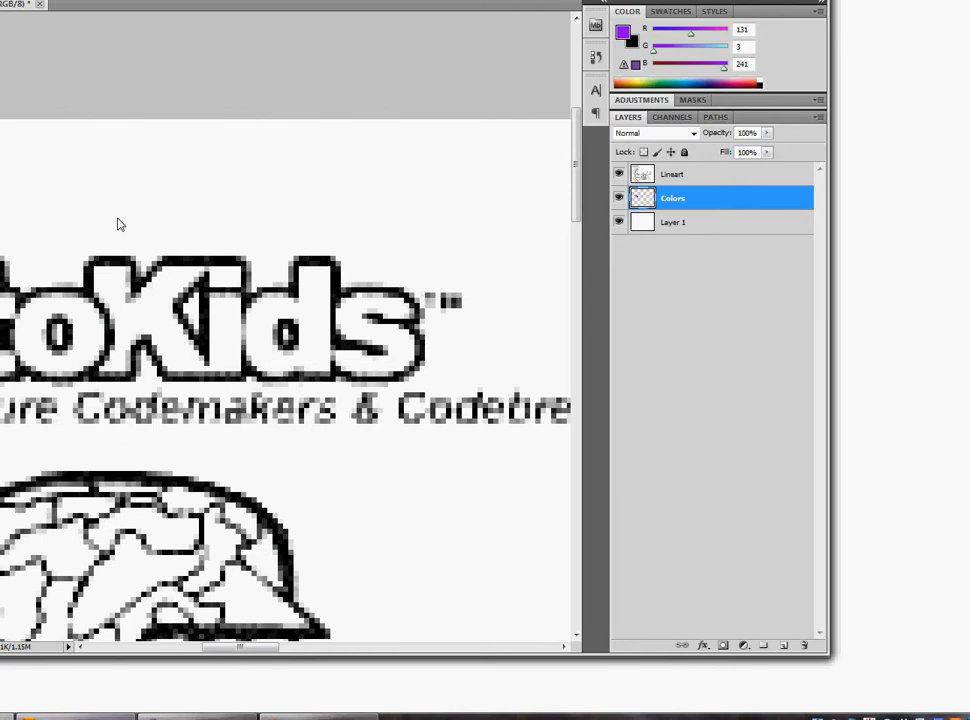
pyautogui.scroll(1, 118, 224)
pyautogui.scroll(-2, 118, 224)
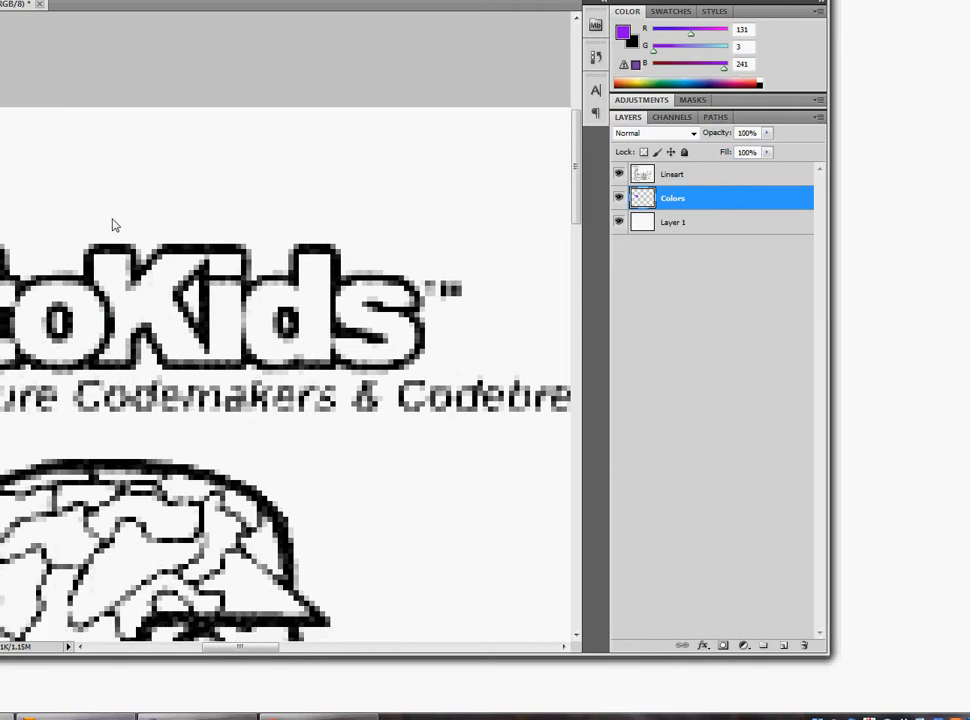
pyautogui.scroll(-3, 113, 223)
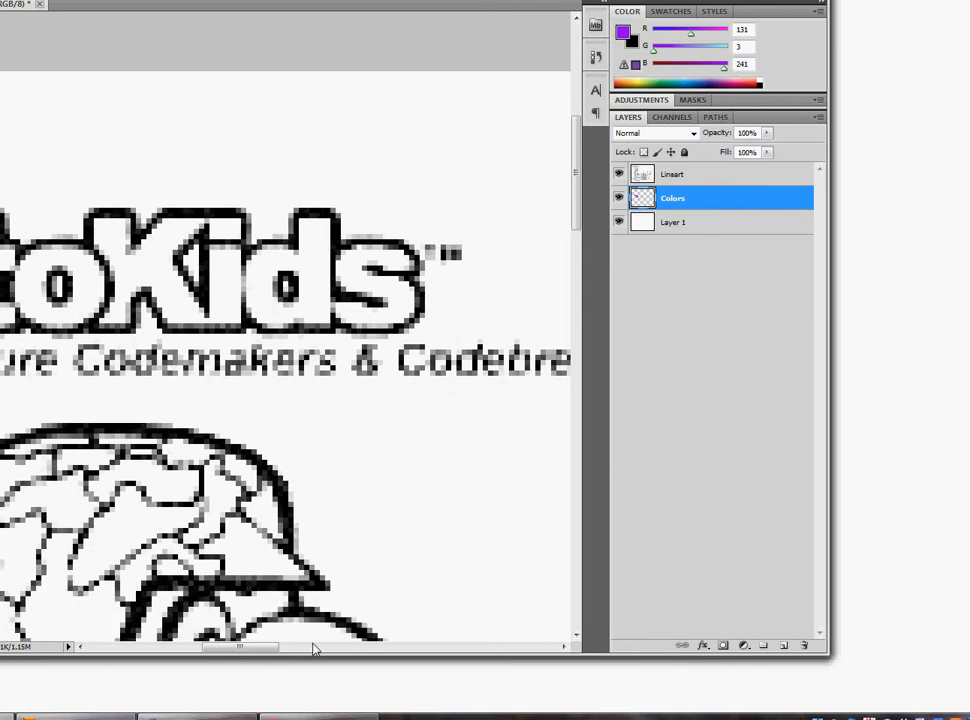
pyautogui.moveTo(262, 649)
pyautogui.mouseDown()
pyautogui.moveTo(196, 649)
pyautogui.moveTo(329, 645)
pyautogui.moveTo(217, 645)
pyautogui.mouseUp()
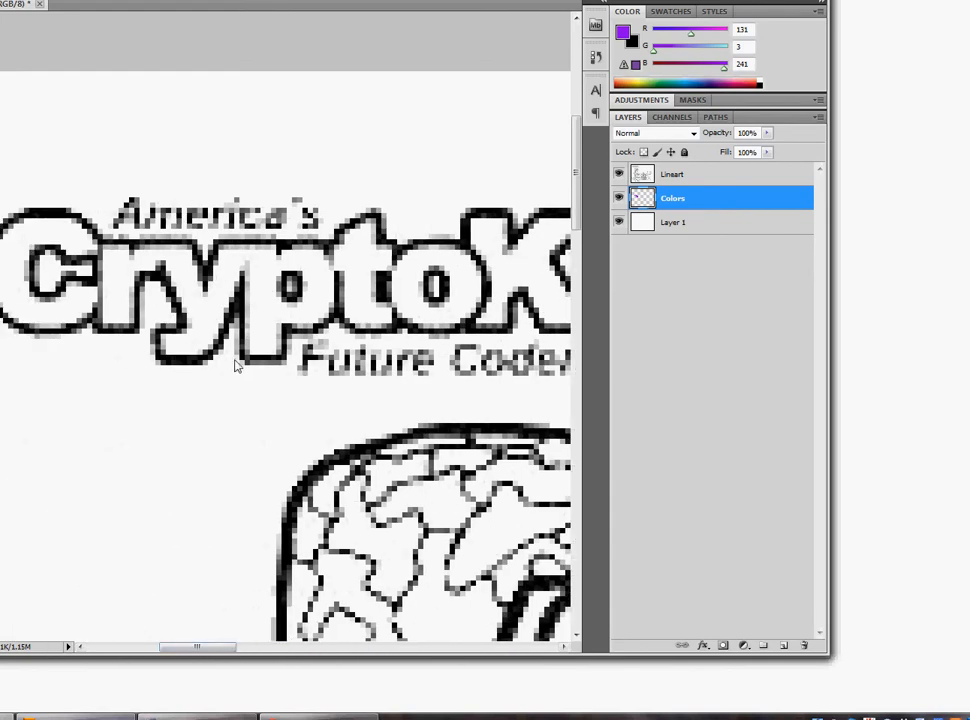
pyautogui.scroll(-1, 240, 360)
pyautogui.scroll(-1, 222, 316)
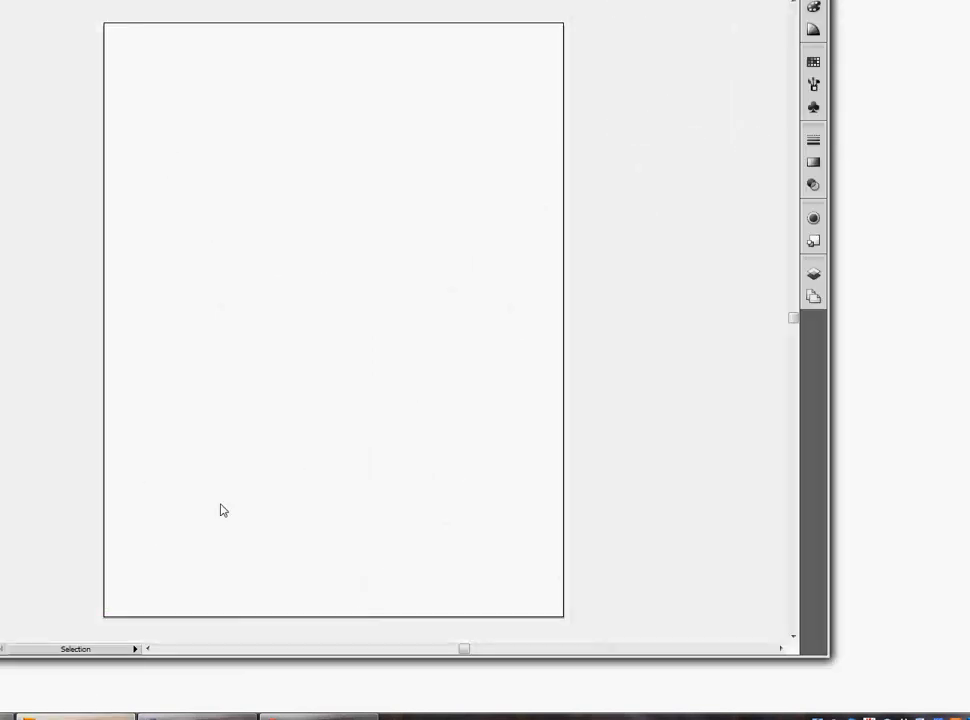
# Step: Draw a simple face with the Pencil tool on the blank Illustrator artboard: two short upright eye strokes above a wide curved smile
pyautogui.press('n')
pyautogui.moveTo(248, 155); pyautogui.dragTo(245, 197)
pyautogui.moveTo(303, 155); pyautogui.dragTo(293, 199)
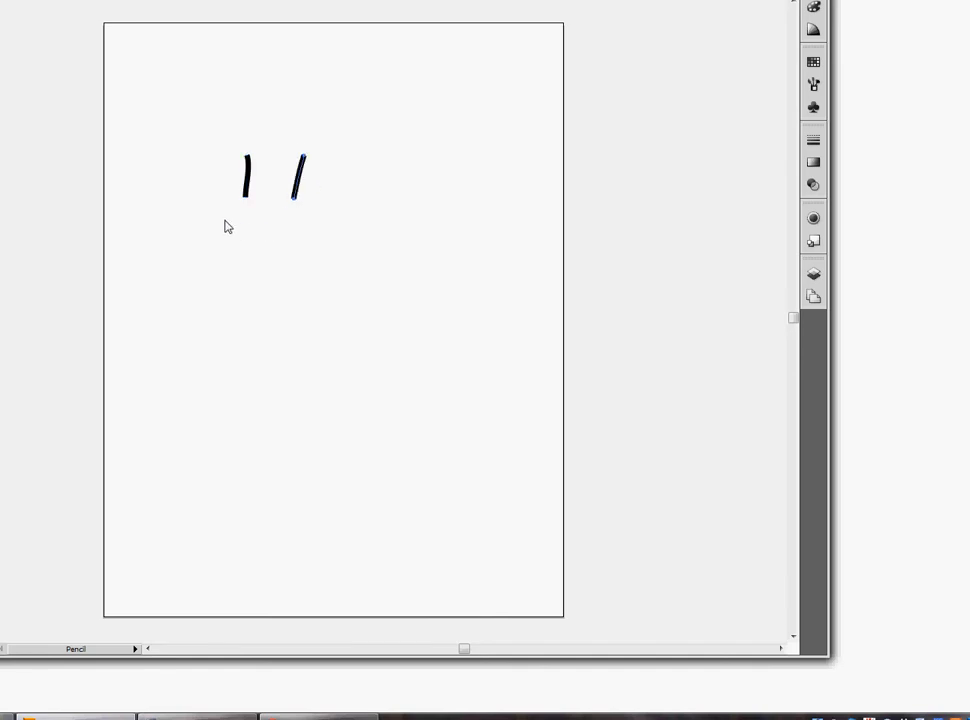
pyautogui.moveTo(205, 198)
pyautogui.mouseDown()
pyautogui.moveTo(241, 241)
pyautogui.moveTo(322, 241)
pyautogui.moveTo(353, 208)
pyautogui.mouseUp()
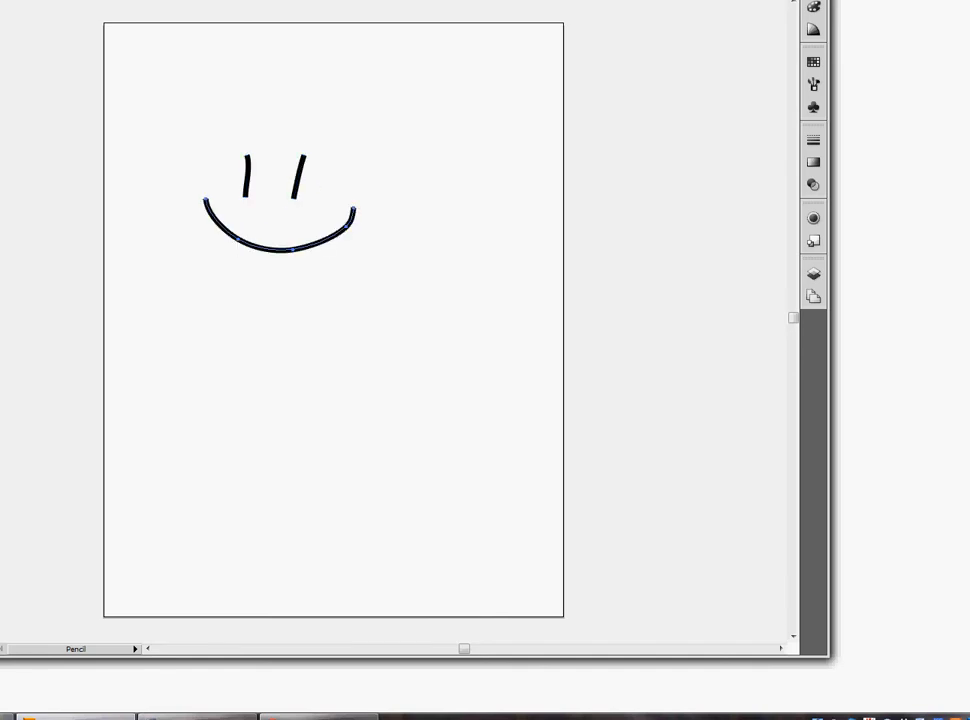
# Step: Move the smile curve slightly down and to the right of its drawn position beneath the eyes
pyautogui.press('z')
pyautogui.click(320, 240)
pyautogui.click(327, 291)
pyautogui.click(398, 328)
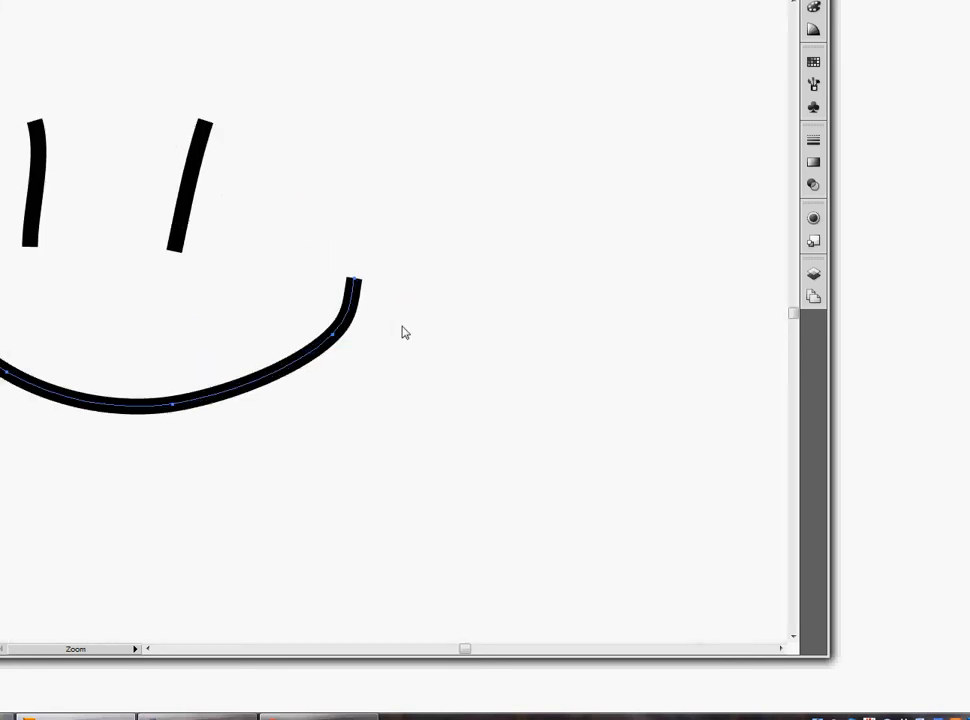
pyautogui.press('v')
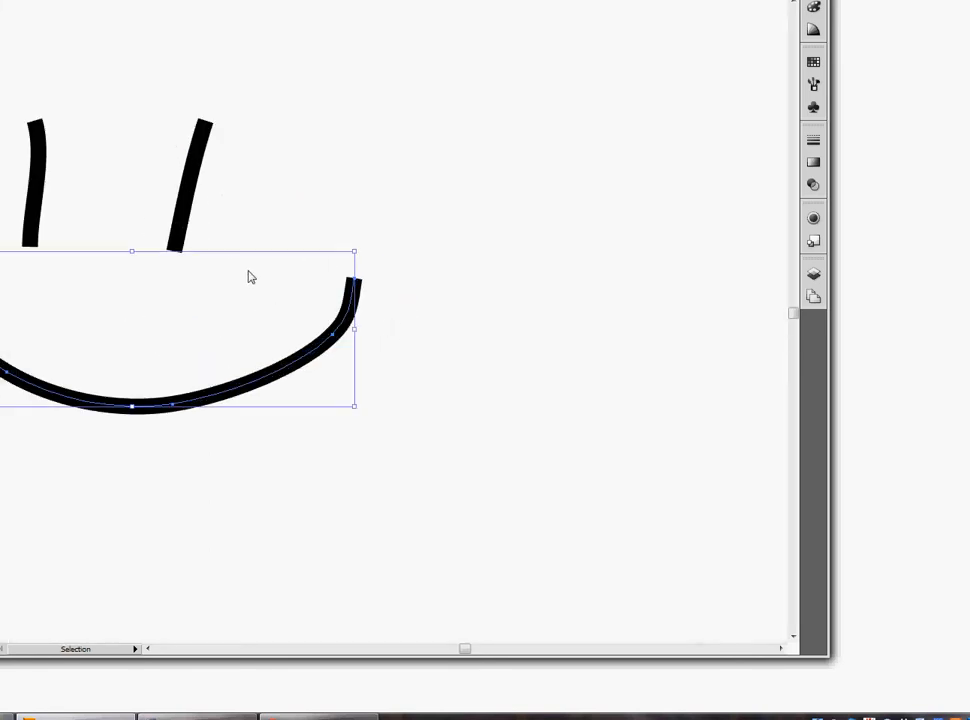
pyautogui.moveTo(336, 340)
pyautogui.mouseDown()
pyautogui.moveTo(300, 311)
pyautogui.moveTo(362, 367)
pyautogui.mouseUp()
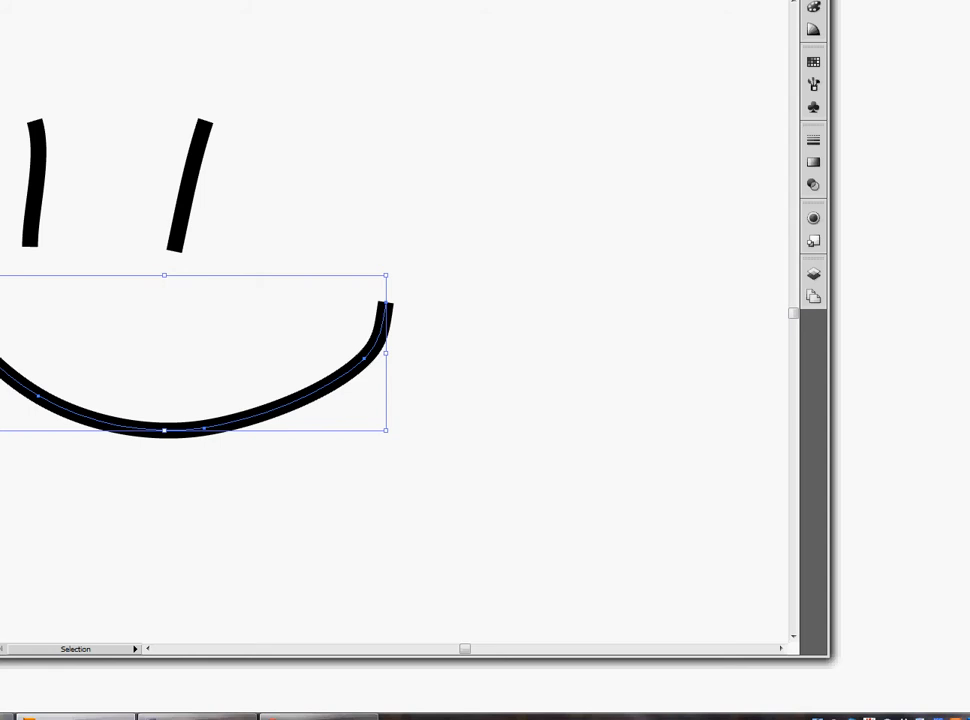
# Step: Remove the anchor point at the bottom of the smile with the Pen tool and draw a looping curved path across it
pyautogui.press('p')
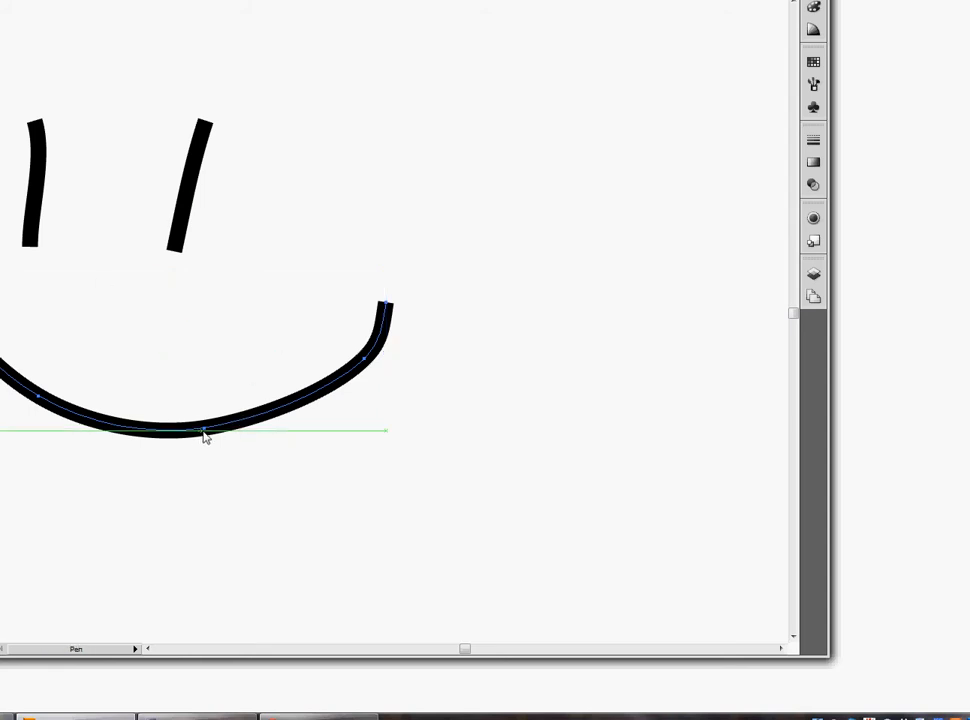
pyautogui.click(204, 432)
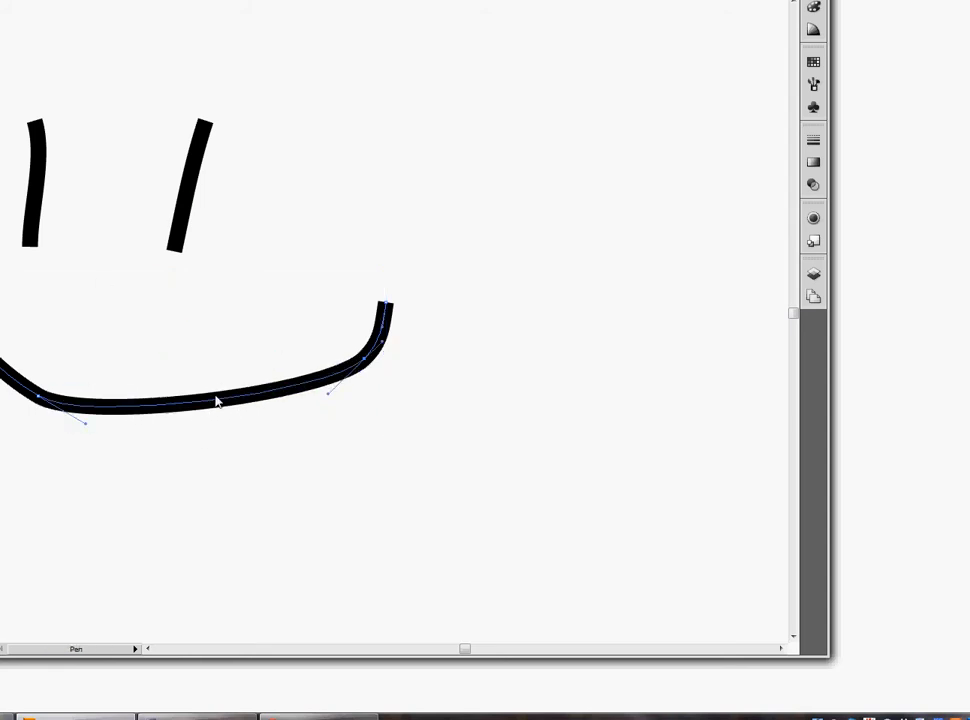
pyautogui.moveTo(216, 401); pyautogui.dragTo(256, 418)
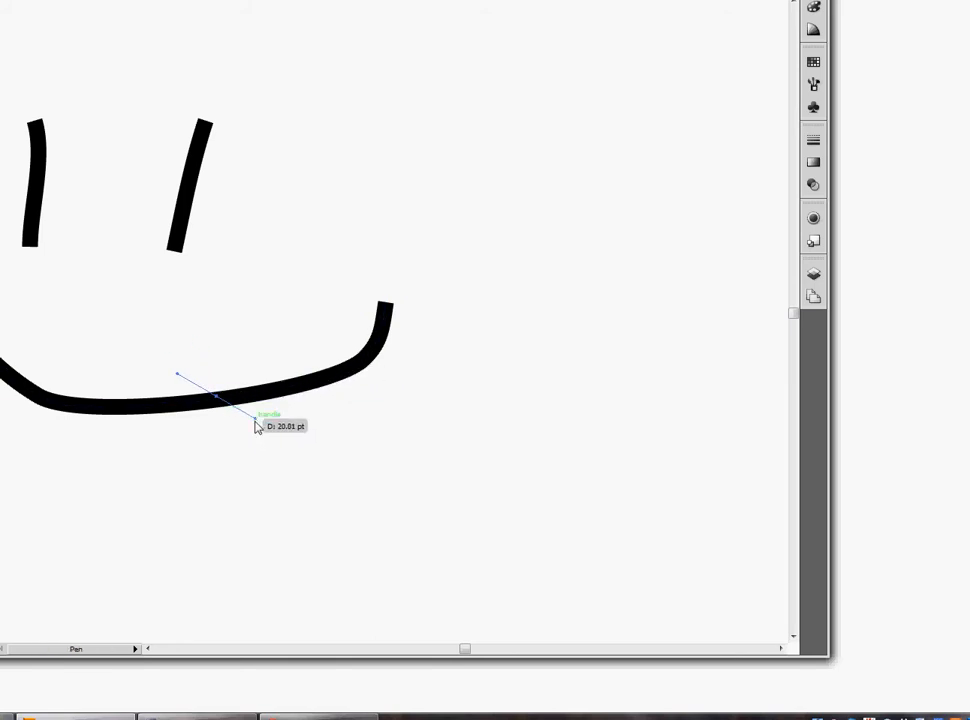
pyautogui.moveTo(255, 425); pyautogui.dragTo(297, 347)
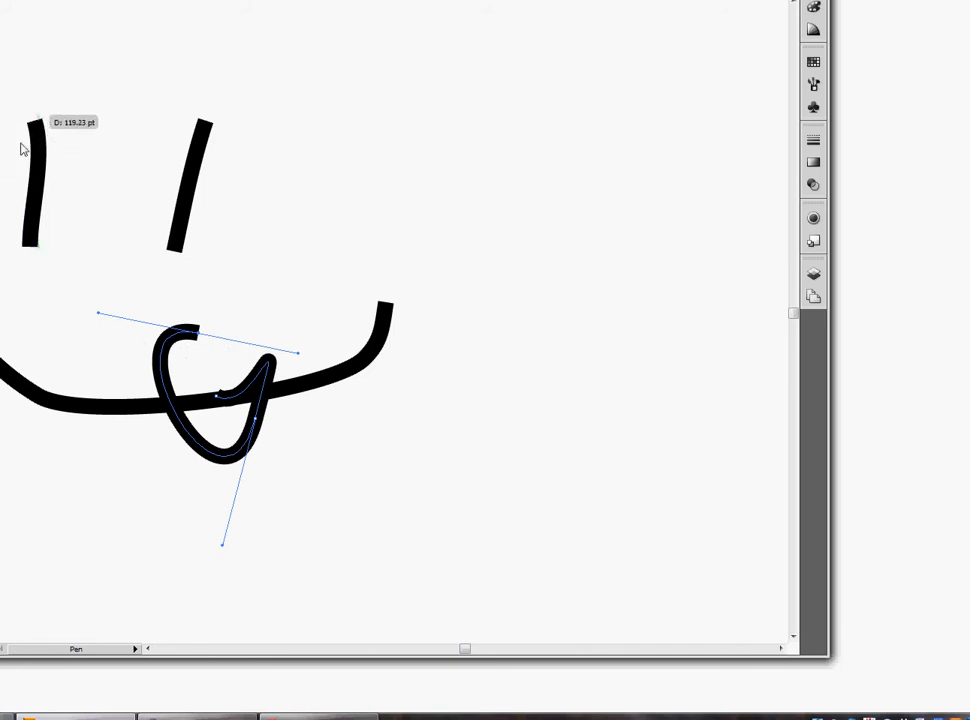
# Step: Bend the upper part of the left eye stroke outward to the left with the Direct Selection tool
pyautogui.click(51, 205)
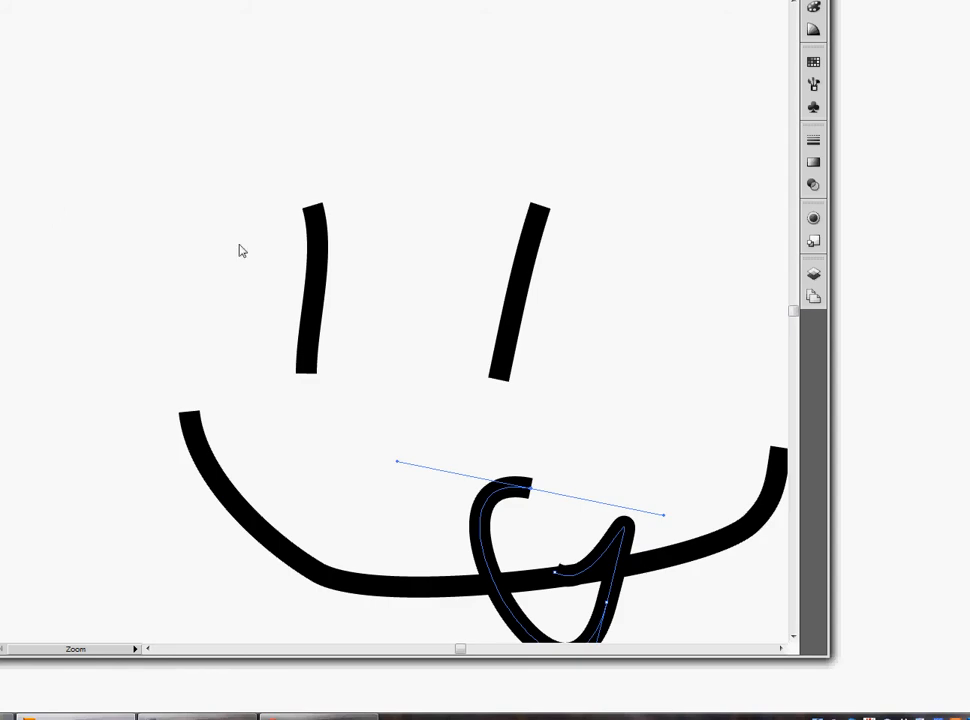
pyautogui.click(276, 293)
pyautogui.click(432, 418)
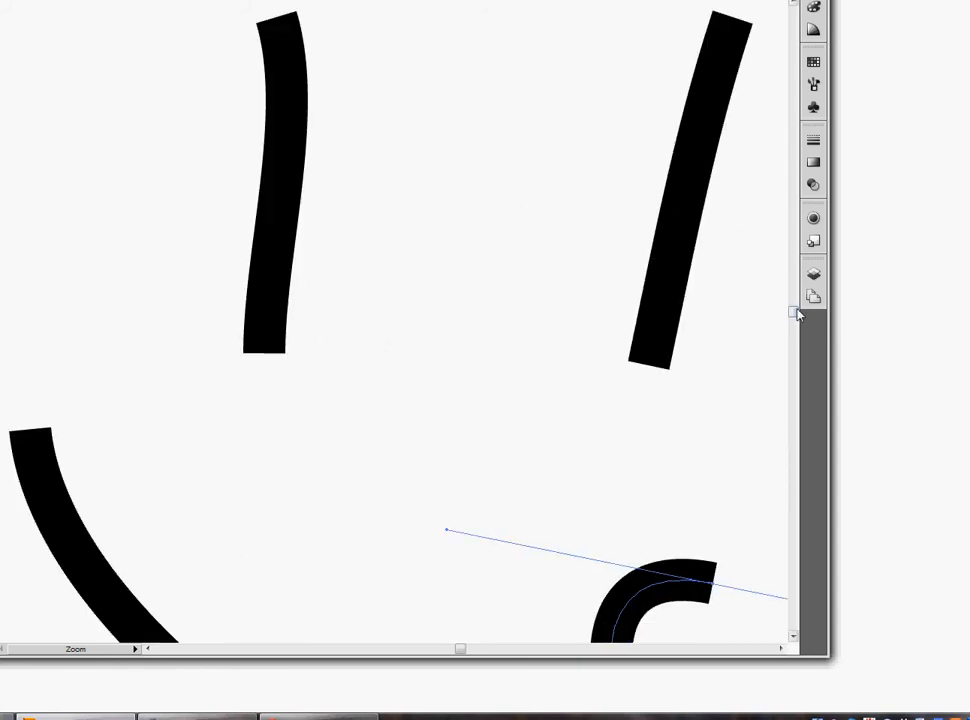
pyautogui.moveTo(797, 314); pyautogui.dragTo(795, 314)
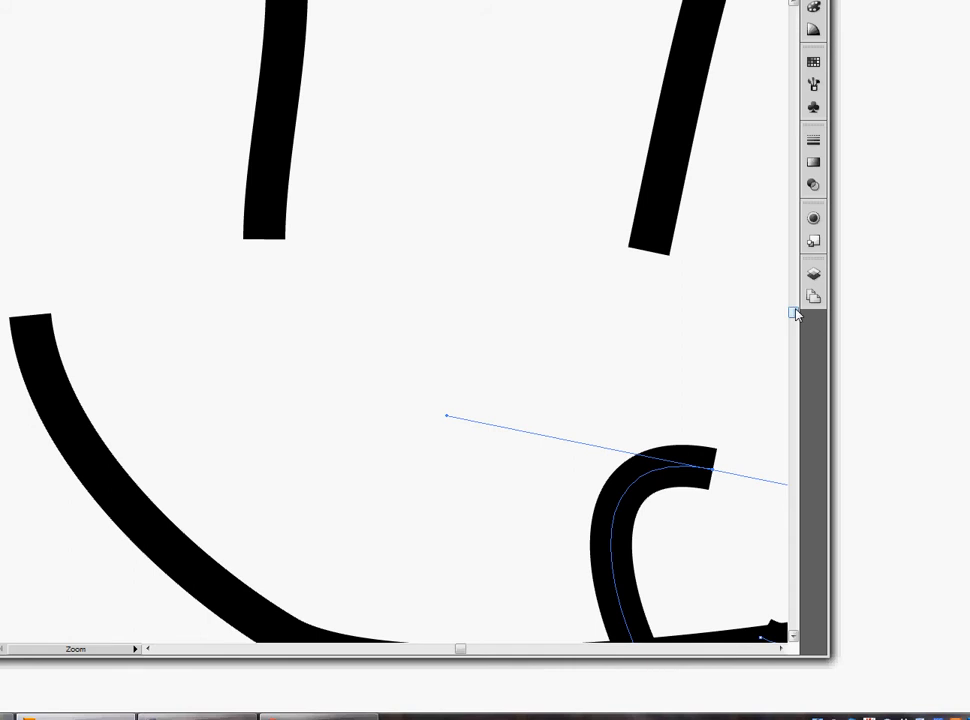
pyautogui.scroll(4, 673, 260)
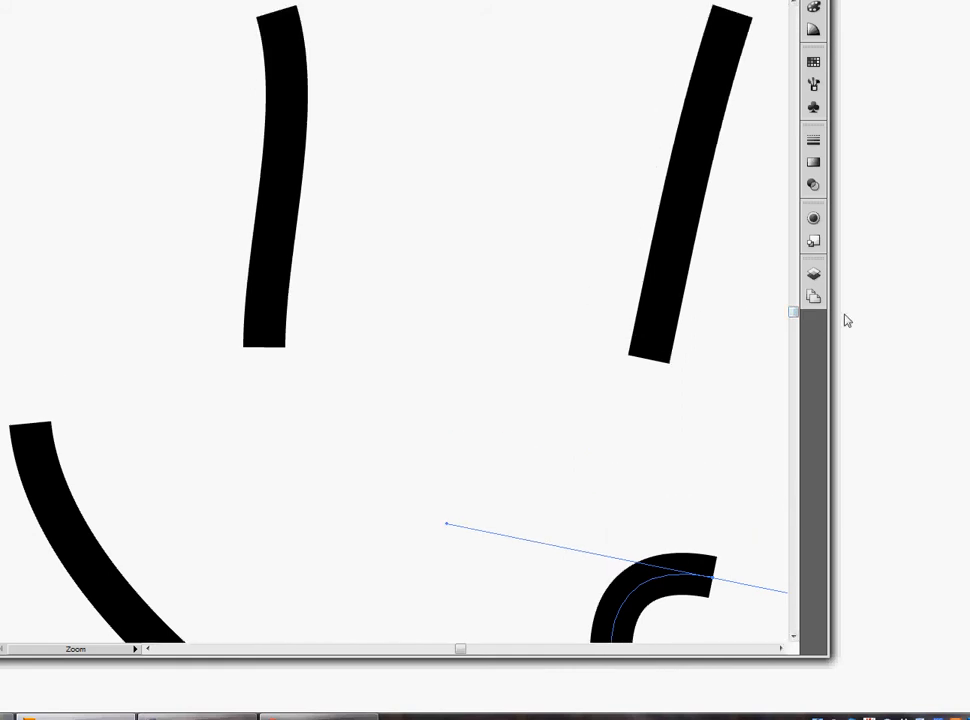
pyautogui.moveTo(797, 311); pyautogui.dragTo(793, 310)
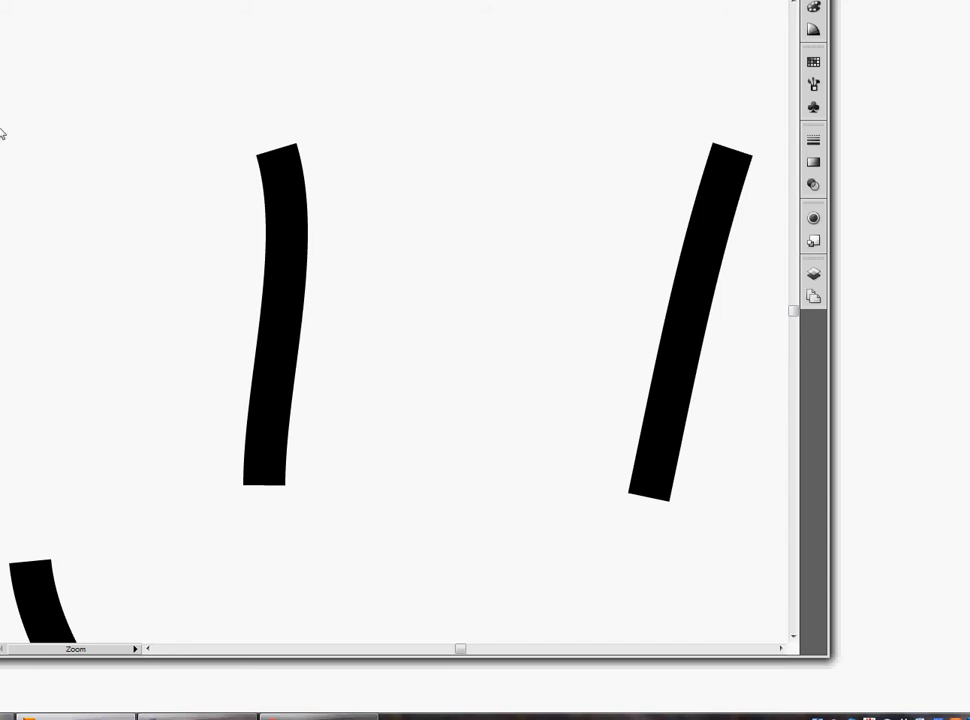
pyautogui.press('y')
pyautogui.press('a')
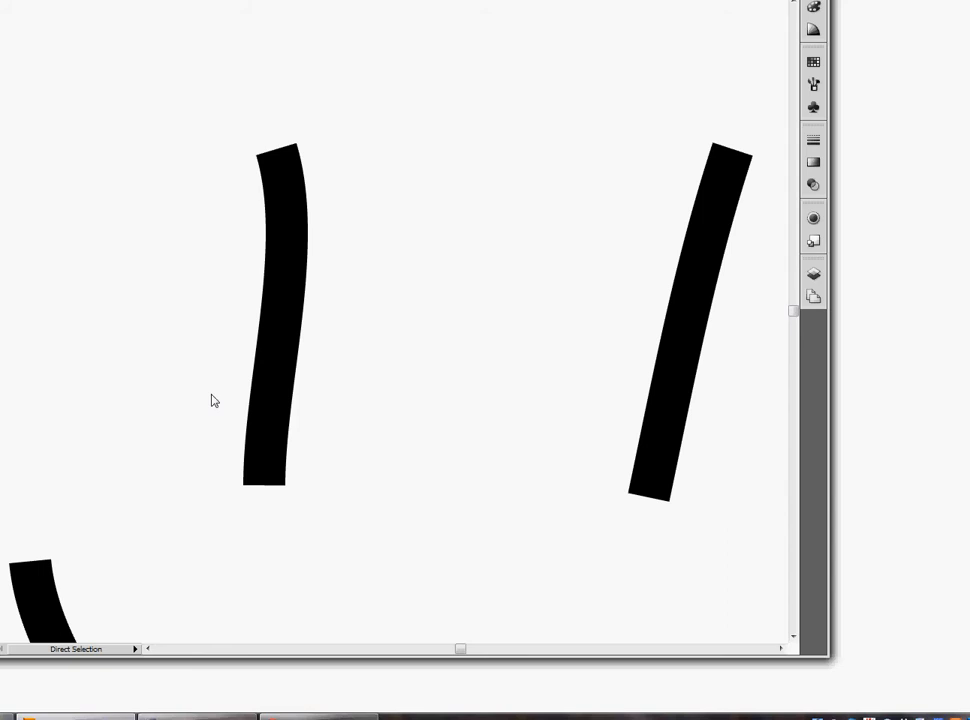
pyautogui.click(286, 207)
pyautogui.moveTo(306, 244)
pyautogui.mouseDown()
pyautogui.moveTo(281, 275)
pyautogui.moveTo(186, 240)
pyautogui.moveTo(271, 258)
pyautogui.moveTo(209, 242)
pyautogui.mouseUp()
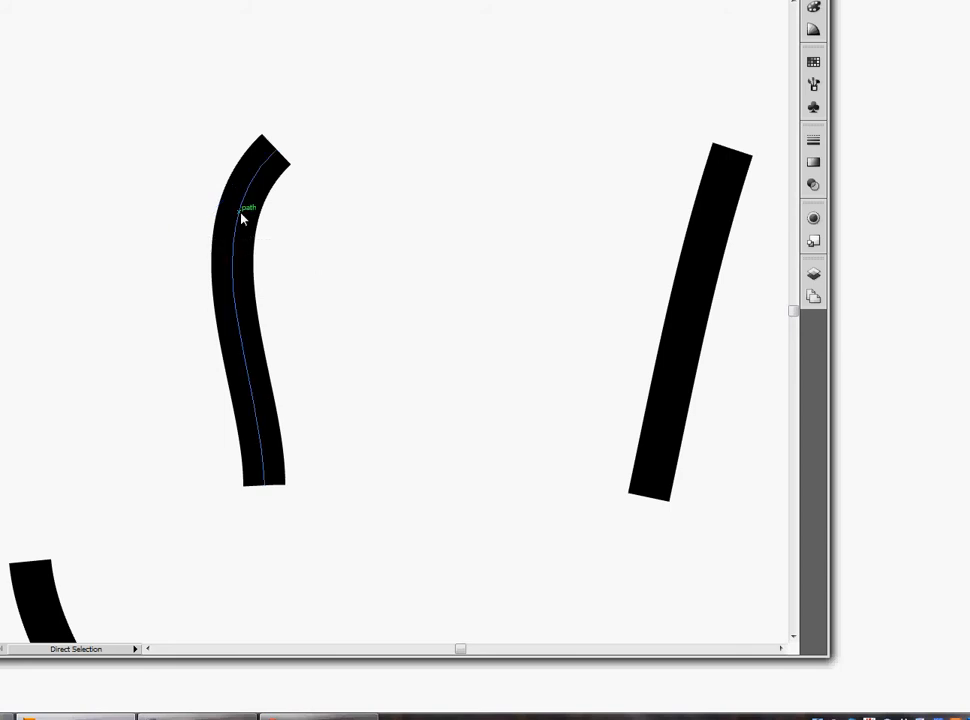
# Step: Examine the reshaped left eye and the smile strokes close up for the smoothness of their vector edges
pyautogui.scroll(-3, 362, 372)
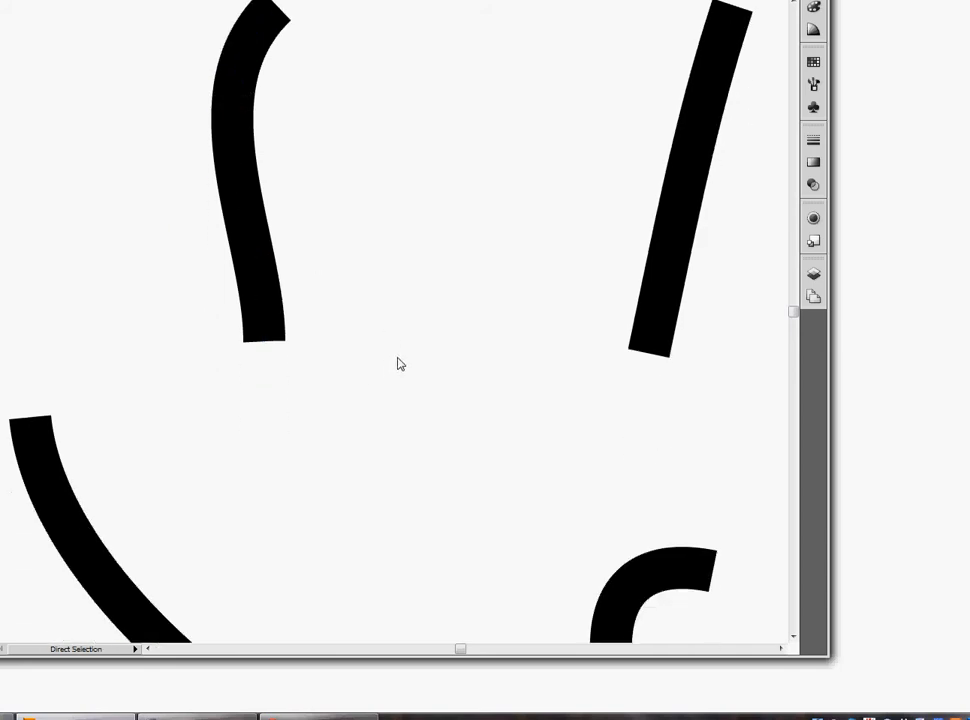
pyautogui.scroll(-4, 402, 358)
pyautogui.scroll(1, 405, 353)
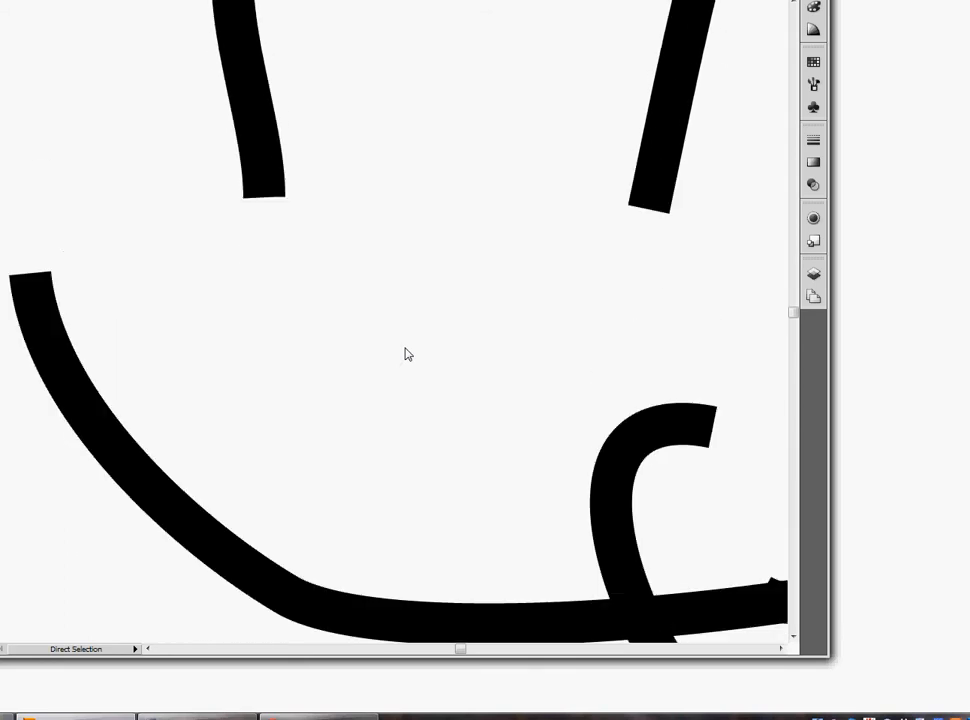
pyautogui.scroll(3, 403, 355)
pyautogui.scroll(-1, 400, 356)
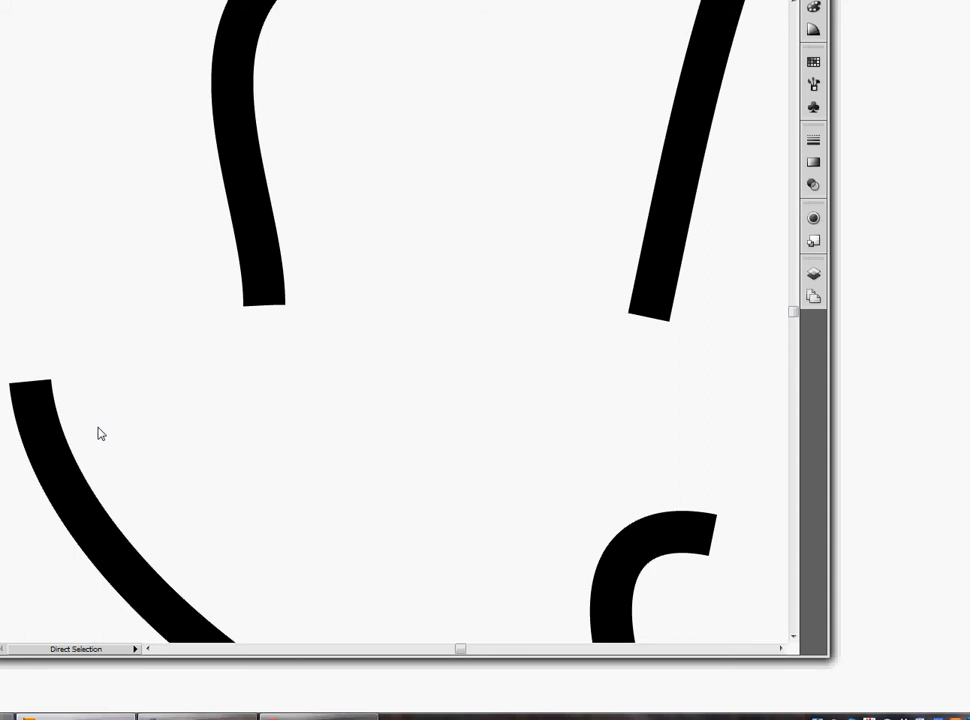
pyautogui.scroll(-3, 212, 359)
pyautogui.scroll(4, 212, 359)
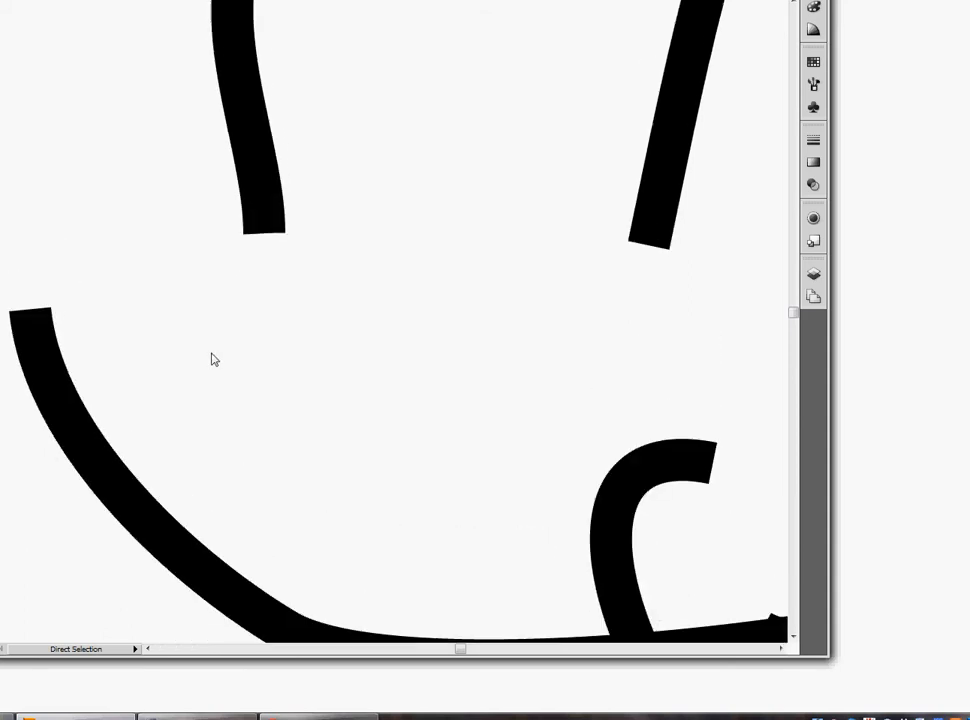
pyautogui.press('z')
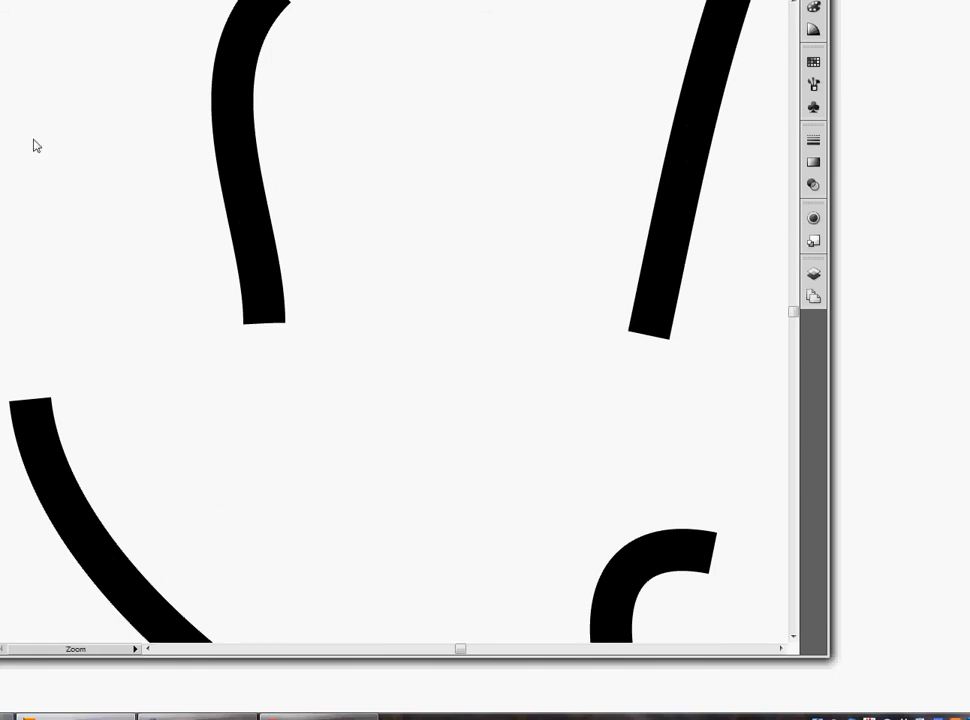
pyautogui.press('a')
pyautogui.rightClick(682, 220)
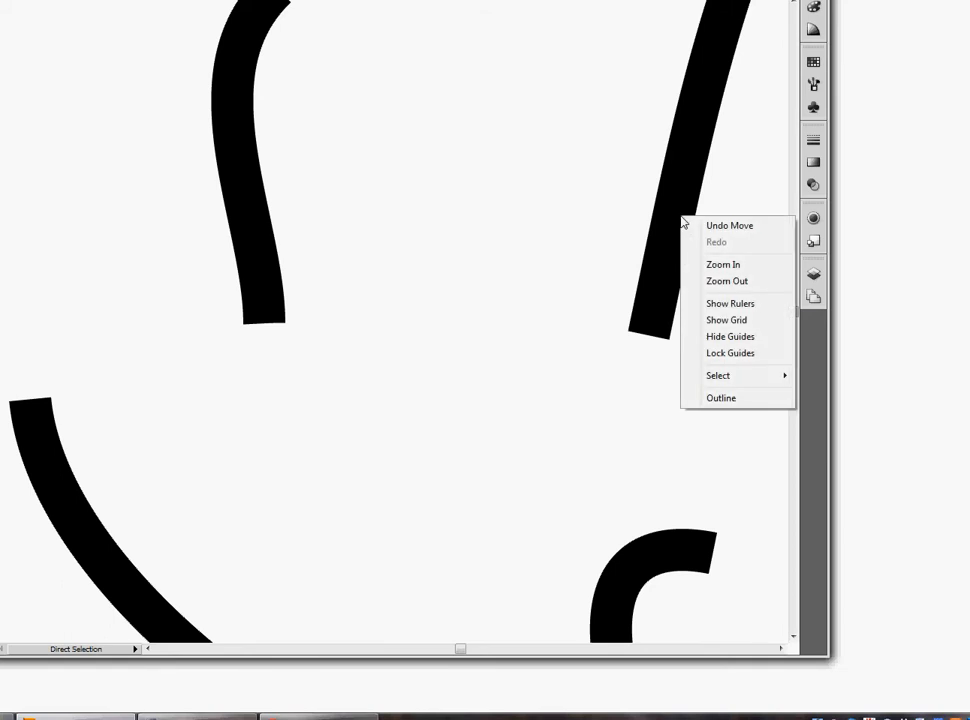
pyautogui.press('Escape')
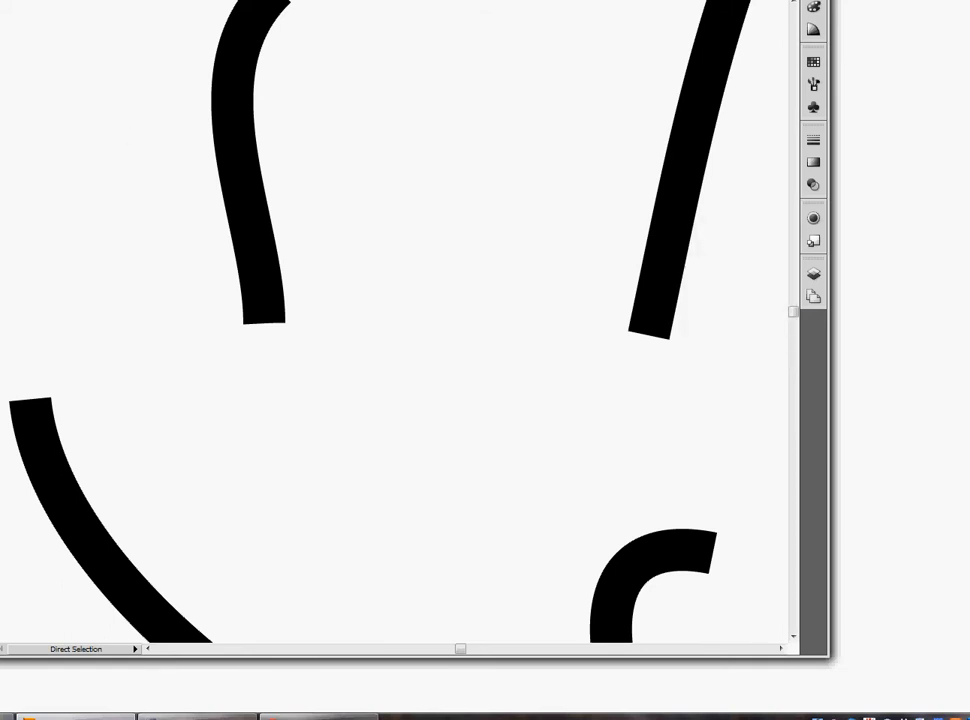
# Step: Erase both eyes, the smile and the looping curve with the Eraser tool
pyautogui.hotkey('shift', 'e')
pyautogui.moveTo(232, 210)
pyautogui.mouseDown()
pyautogui.moveTo(273, 205)
pyautogui.moveTo(237, 337)
pyautogui.moveTo(272, 322)
pyautogui.moveTo(341, 264)
pyautogui.moveTo(293, 293)
pyautogui.moveTo(265, 296)
pyautogui.moveTo(249, 18)
pyautogui.moveTo(290, 0)
pyautogui.moveTo(199, 128)
pyautogui.moveTo(197, 417)
pyautogui.moveTo(62, 559)
pyautogui.moveTo(179, 581)
pyautogui.moveTo(1, 452)
pyautogui.moveTo(67, 494)
pyautogui.moveTo(145, 607)
pyautogui.moveTo(363, 675)
pyautogui.moveTo(712, 566)
pyautogui.moveTo(658, 524)
pyautogui.moveTo(551, 611)
pyautogui.moveTo(218, 644)
pyautogui.moveTo(218, 596)
pyautogui.moveTo(752, 553)
pyautogui.moveTo(665, 262)
pyautogui.moveTo(710, 92)
pyautogui.moveTo(628, 400)
pyautogui.mouseUp()
pyautogui.scroll(-3, 700, 245)
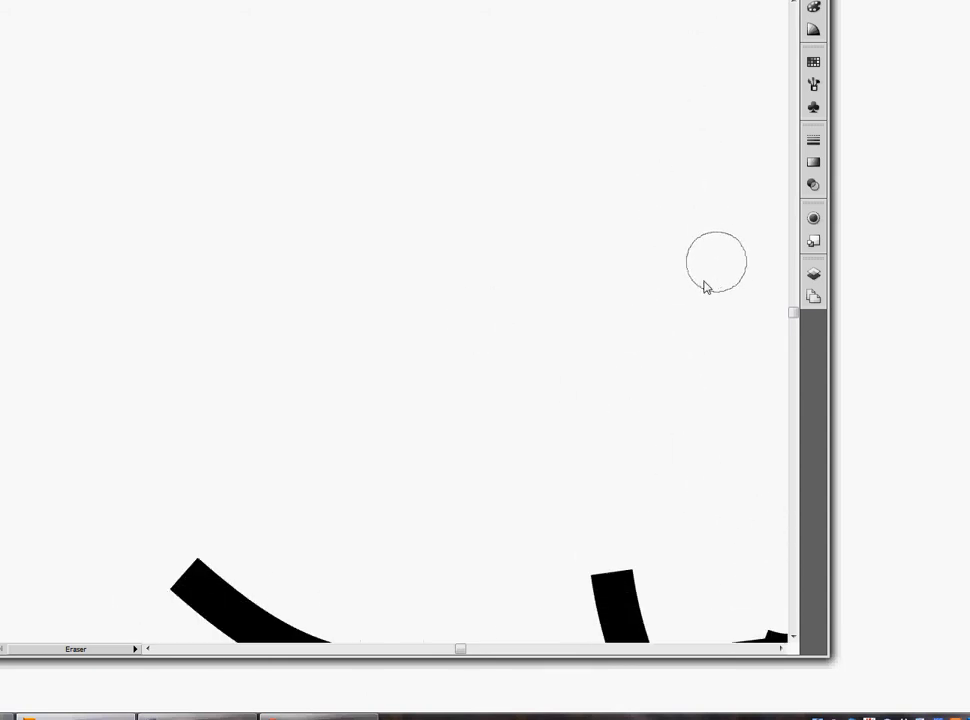
pyautogui.scroll(-5, 524, 275)
pyautogui.moveTo(216, 368)
pyautogui.mouseDown()
pyautogui.moveTo(680, 370)
pyautogui.moveTo(190, 405)
pyautogui.moveTo(654, 461)
pyautogui.moveTo(498, 427)
pyautogui.moveTo(832, 411)
pyautogui.moveTo(658, 548)
pyautogui.moveTo(756, 541)
pyautogui.moveTo(743, 565)
pyautogui.mouseUp()
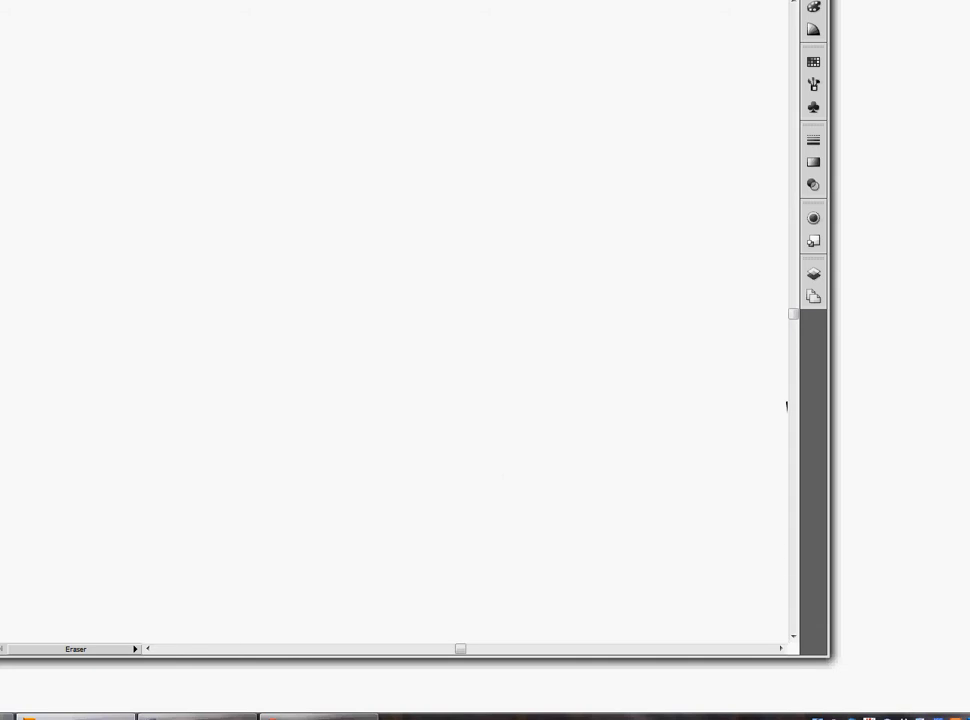
pyautogui.rightClick(74, 404)
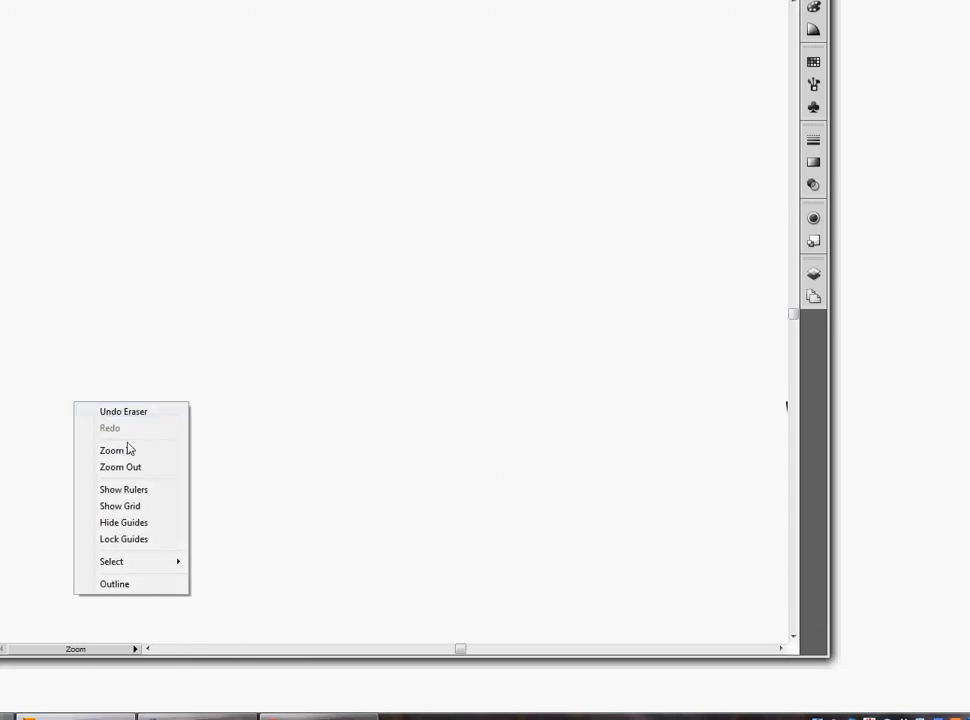
pyautogui.click(146, 472)
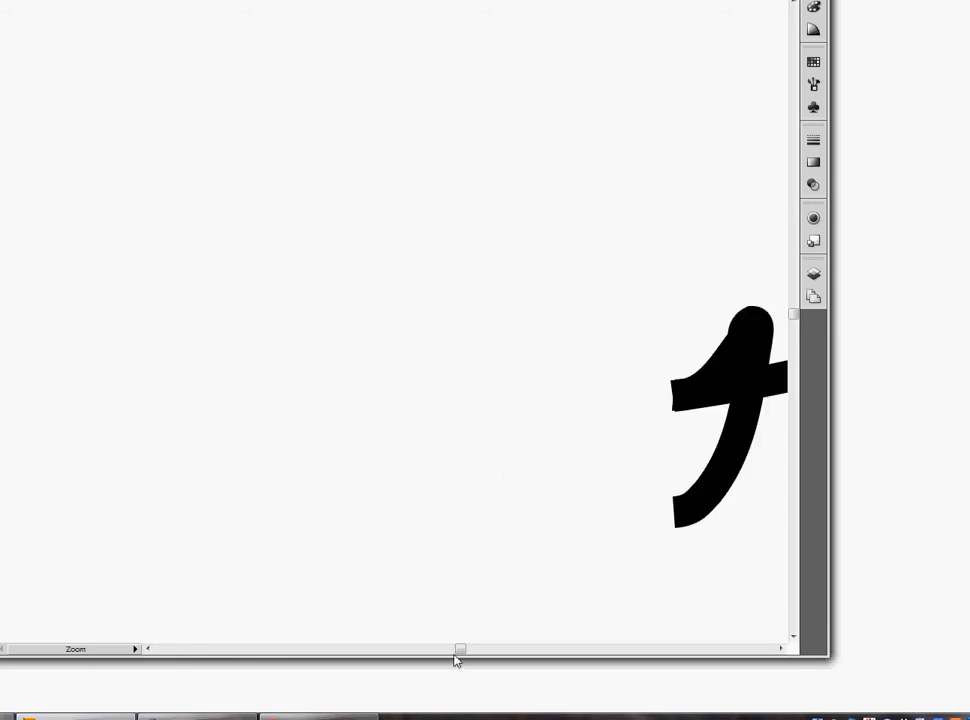
pyautogui.moveTo(456, 650); pyautogui.dragTo(466, 651)
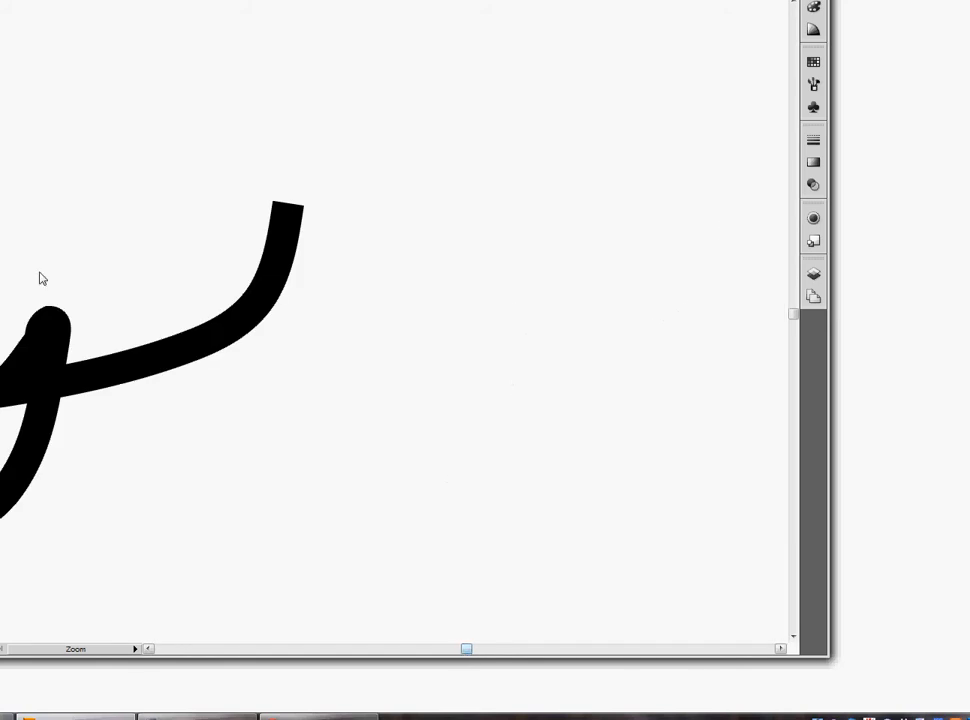
pyautogui.moveTo(266, 216)
pyautogui.mouseDown()
pyautogui.moveTo(280, 253)
pyautogui.moveTo(163, 354)
pyautogui.moveTo(36, 397)
pyautogui.moveTo(47, 340)
pyautogui.moveTo(28, 337)
pyautogui.moveTo(98, 334)
pyautogui.moveTo(46, 310)
pyautogui.moveTo(0, 507)
pyautogui.moveTo(103, 393)
pyautogui.moveTo(285, 285)
pyautogui.moveTo(30, 440)
pyautogui.mouseUp()
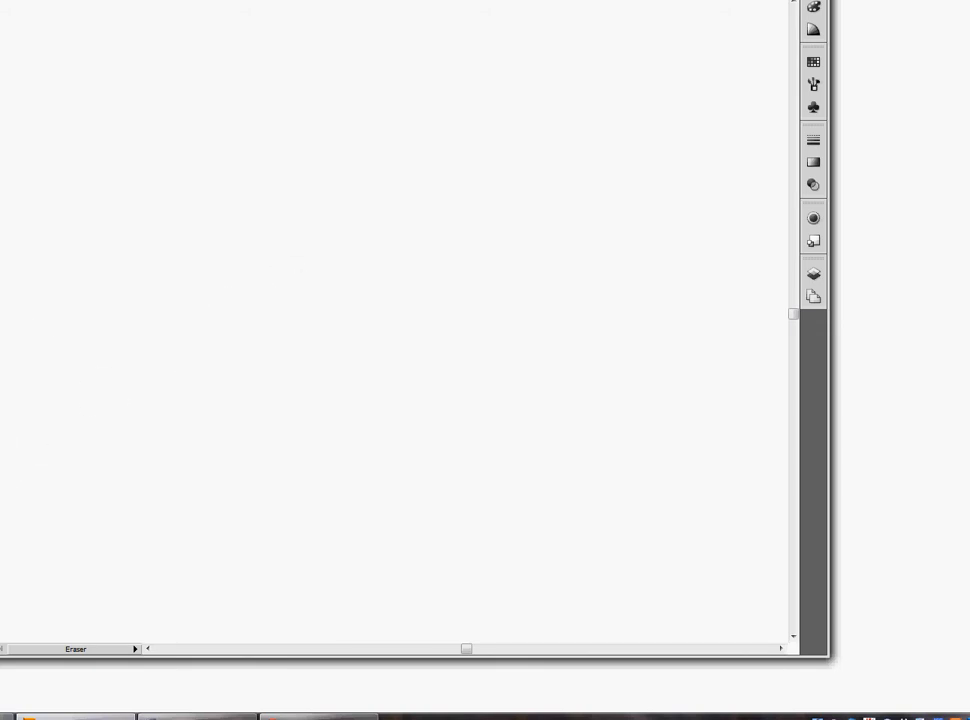
# Step: Paint an oval head outline with the Paintbrush tool and add a pointed ear shape at its upper right edge
pyautogui.rightClick(137, 338)
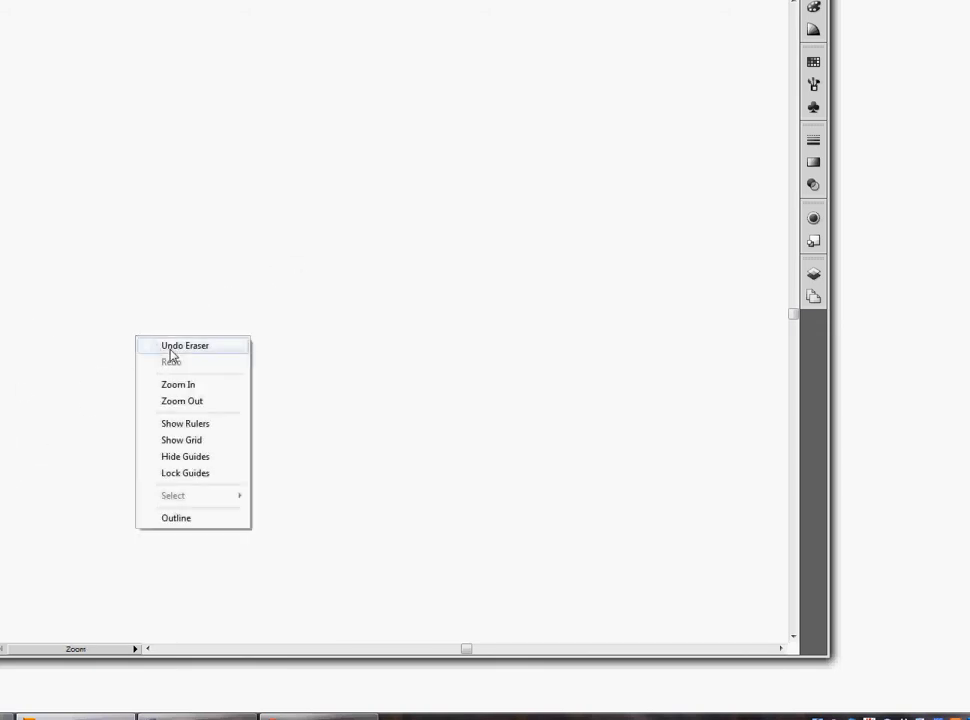
pyautogui.click(201, 401)
pyautogui.rightClick(235, 346)
pyautogui.click(285, 407)
pyautogui.rightClick(279, 367)
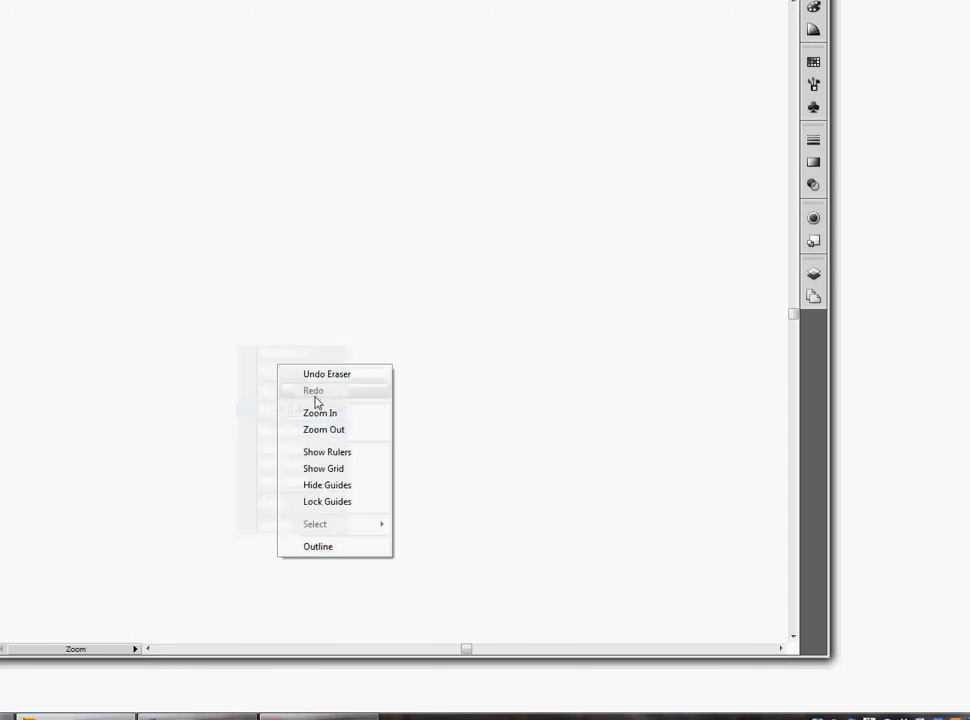
pyautogui.click(340, 431)
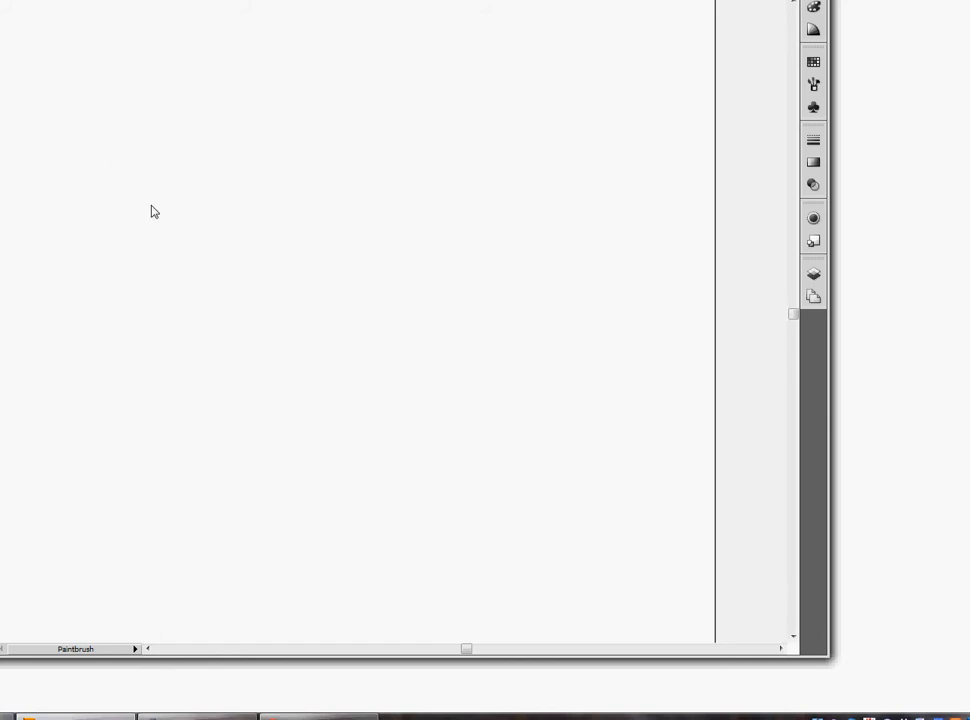
pyautogui.moveTo(124, 189)
pyautogui.mouseDown()
pyautogui.moveTo(103, 241)
pyautogui.moveTo(119, 269)
pyautogui.moveTo(159, 293)
pyautogui.moveTo(198, 299)
pyautogui.moveTo(248, 287)
pyautogui.moveTo(276, 266)
pyautogui.moveTo(283, 239)
pyautogui.moveTo(266, 203)
pyautogui.moveTo(234, 184)
pyautogui.moveTo(123, 188)
pyautogui.mouseUp()
pyautogui.moveTo(265, 202)
pyautogui.mouseDown()
pyautogui.moveTo(331, 147)
pyautogui.moveTo(305, 225)
pyautogui.moveTo(284, 243)
pyautogui.mouseUp()
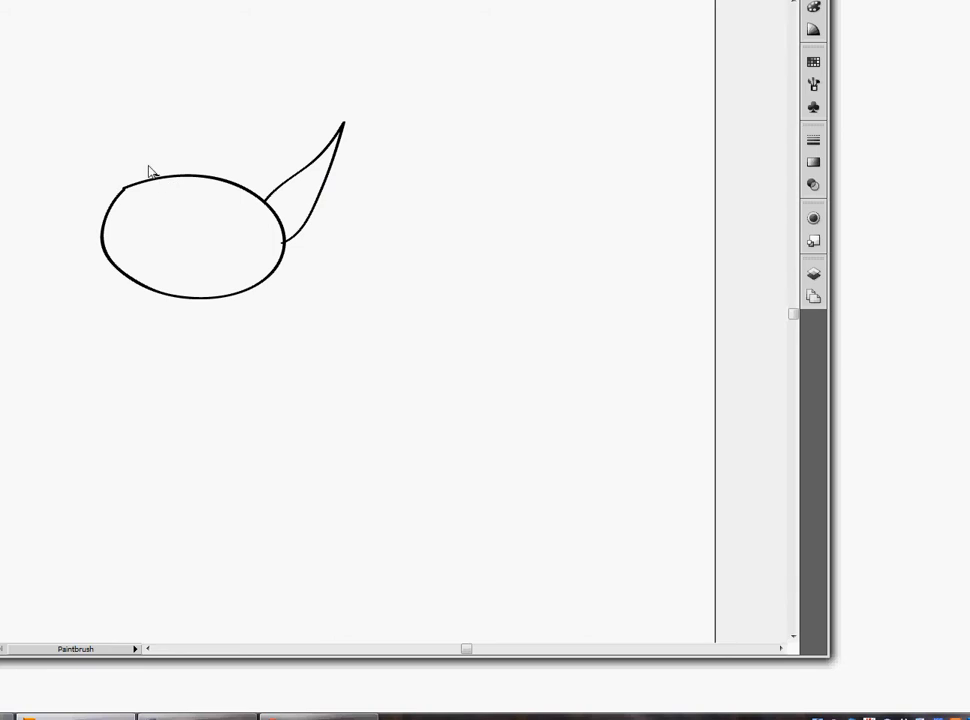
# Step: Paint a pointed ear at the head's upper left edge and add an inner contour line in both ears
pyautogui.moveTo(148, 171)
pyautogui.mouseDown()
pyautogui.moveTo(107, 99)
pyautogui.moveTo(110, 196)
pyautogui.moveTo(118, 192)
pyautogui.mouseUp()
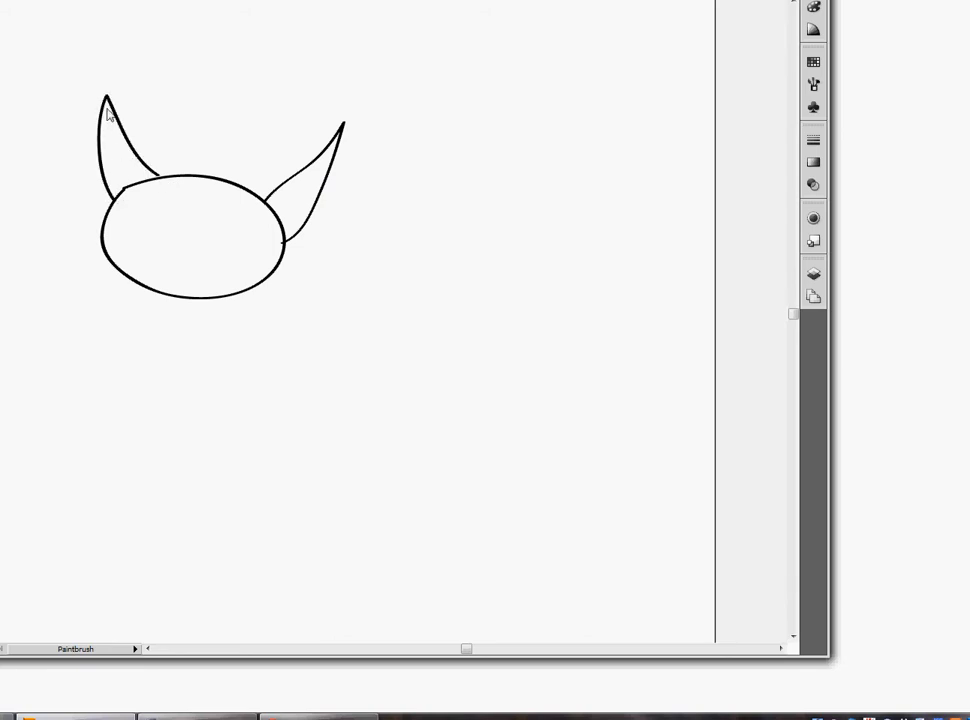
pyautogui.moveTo(109, 114); pyautogui.dragTo(127, 188)
pyautogui.moveTo(268, 216)
pyautogui.mouseDown()
pyautogui.moveTo(314, 174)
pyautogui.moveTo(342, 126)
pyautogui.mouseUp()
# Step: Paint two slit-pupil eyes and a small mouth on the head, and draw the neck and body curling into a spiral tail
pyautogui.moveTo(201, 268)
pyautogui.mouseDown()
pyautogui.moveTo(239, 252)
pyautogui.moveTo(238, 278)
pyautogui.moveTo(205, 283)
pyautogui.moveTo(201, 266)
pyautogui.moveTo(240, 265)
pyautogui.mouseUp()
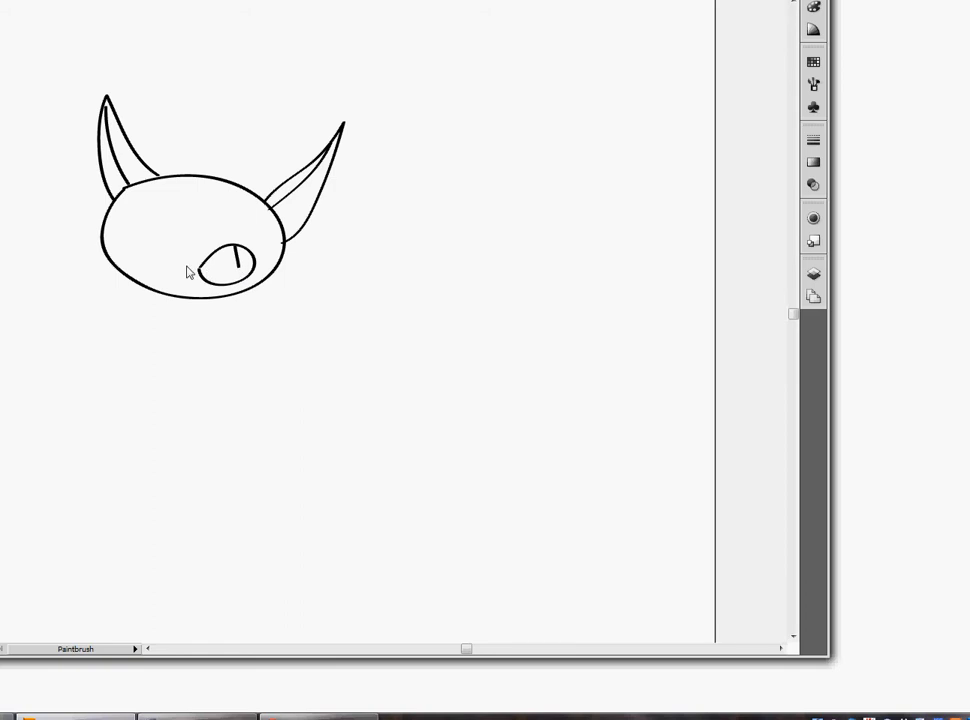
pyautogui.moveTo(137, 259)
pyautogui.mouseDown()
pyautogui.moveTo(135, 249)
pyautogui.moveTo(108, 250)
pyautogui.moveTo(141, 263)
pyautogui.mouseUp()
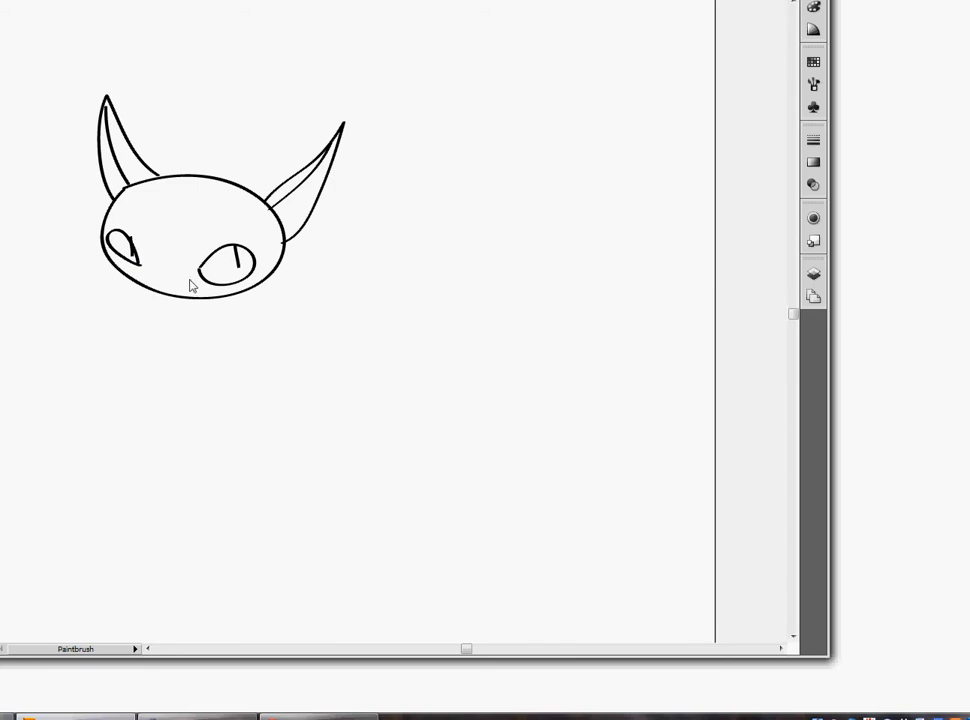
pyautogui.moveTo(153, 284); pyautogui.dragTo(170, 286)
pyautogui.moveTo(257, 291)
pyautogui.mouseDown()
pyautogui.moveTo(313, 362)
pyautogui.moveTo(337, 411)
pyautogui.moveTo(317, 472)
pyautogui.moveTo(261, 489)
pyautogui.moveTo(166, 466)
pyautogui.moveTo(123, 404)
pyautogui.moveTo(146, 362)
pyautogui.moveTo(201, 362)
pyautogui.moveTo(202, 408)
pyautogui.moveTo(183, 404)
pyautogui.moveTo(201, 391)
pyautogui.moveTo(188, 370)
pyautogui.moveTo(153, 382)
pyautogui.moveTo(148, 399)
pyautogui.moveTo(179, 435)
pyautogui.moveTo(225, 435)
pyautogui.moveTo(226, 389)
pyautogui.moveTo(197, 303)
pyautogui.mouseUp()
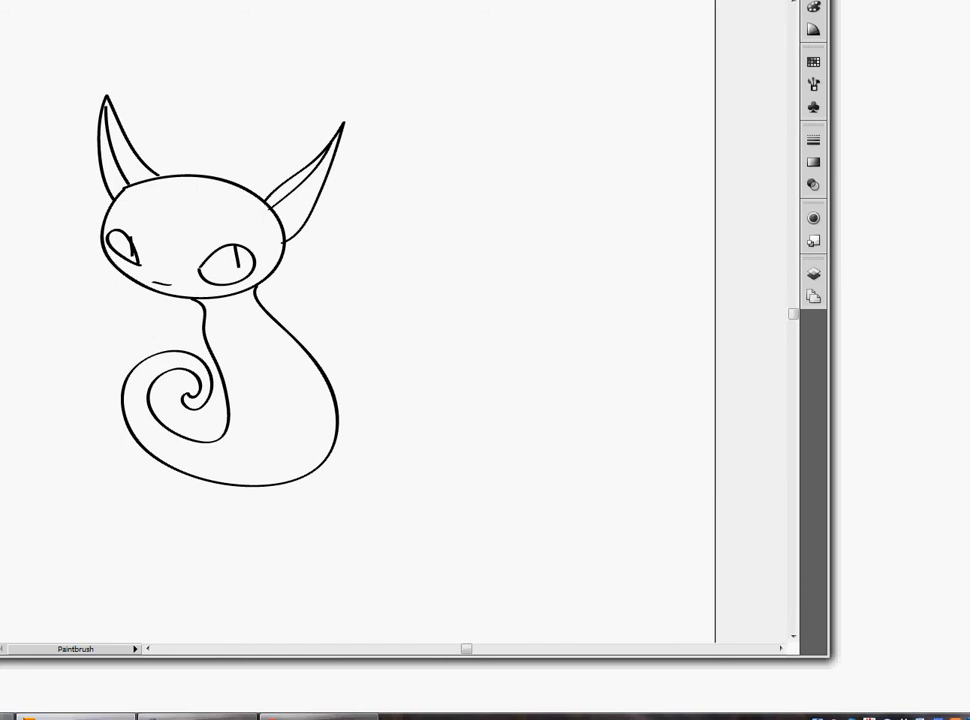
# Step: Save the drawing as Untitled-2.ai in Adobe Illustrator format with the Illustrator CS5 version
pyautogui.hotkey('alt', 'f')
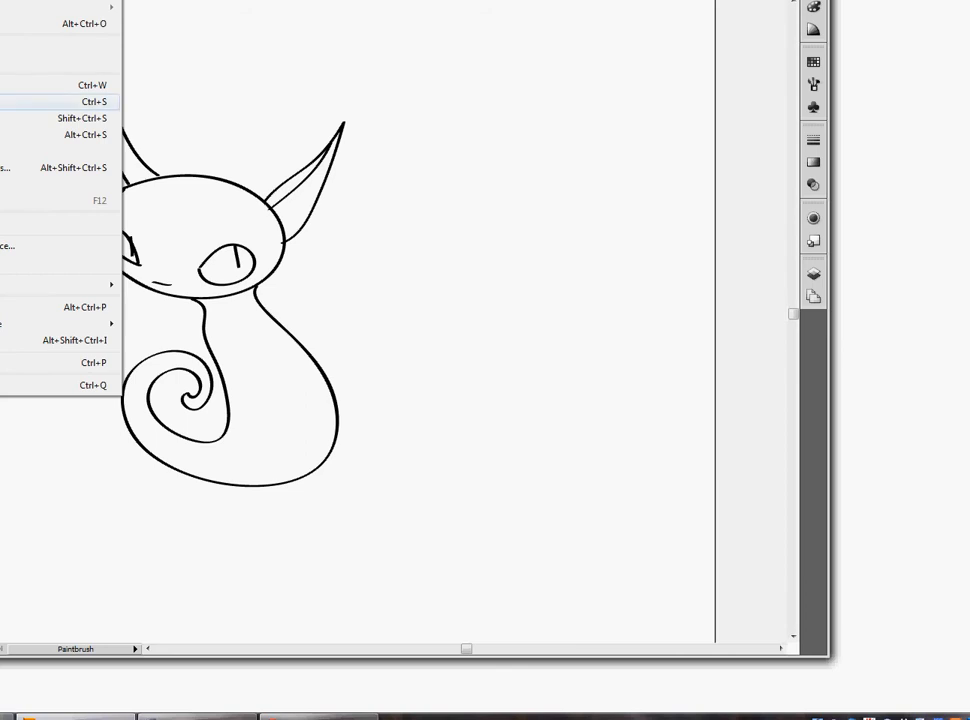
pyautogui.click(5, 102)
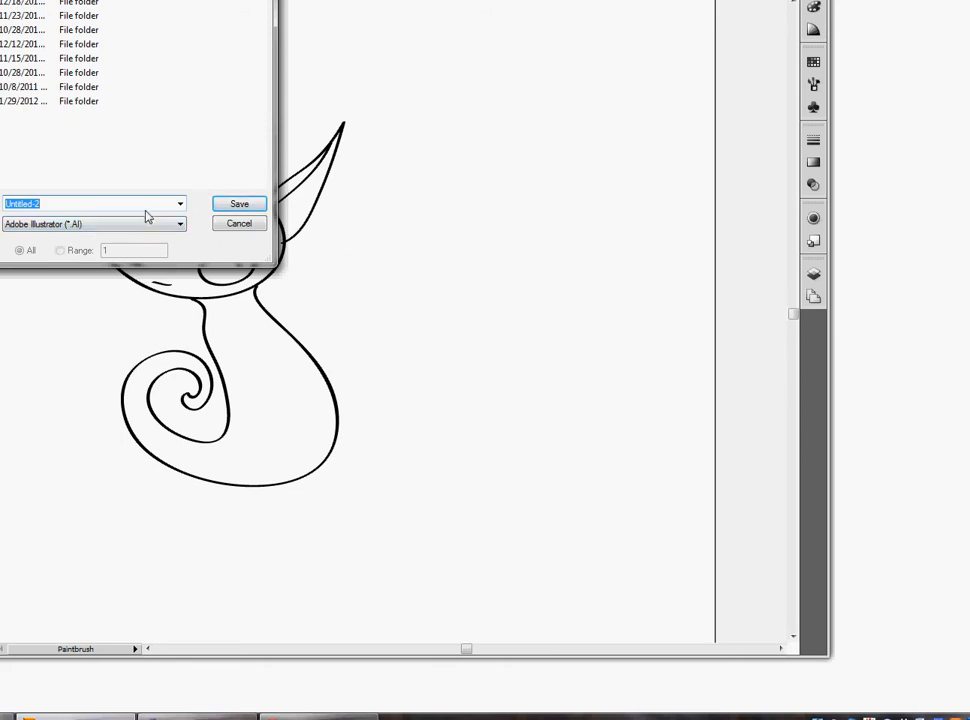
pyautogui.click(233, 206)
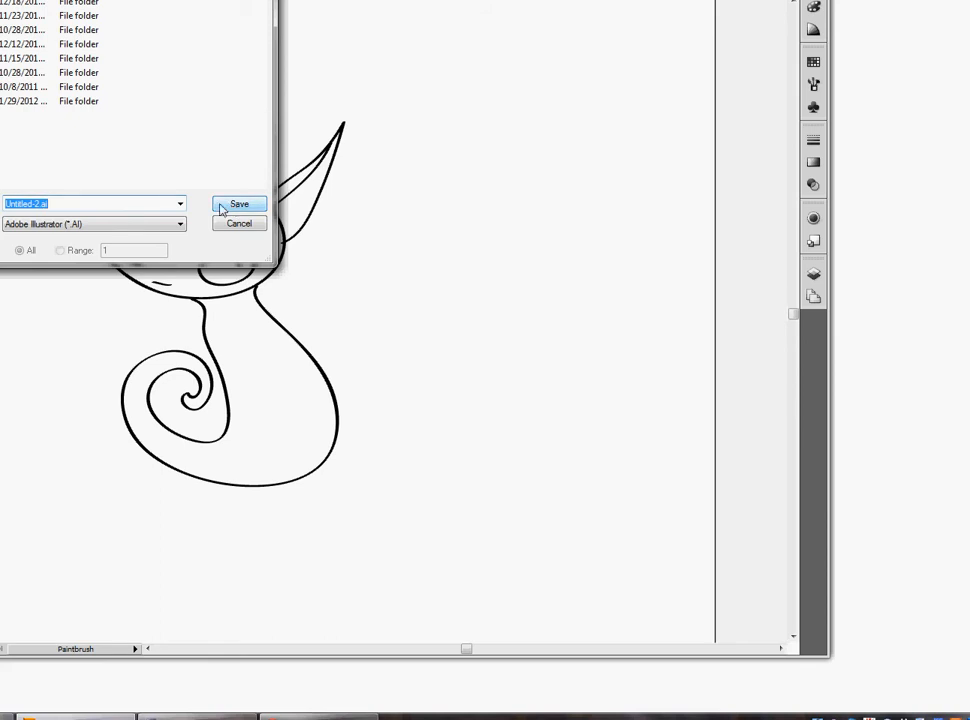
pyautogui.click(97, 205)
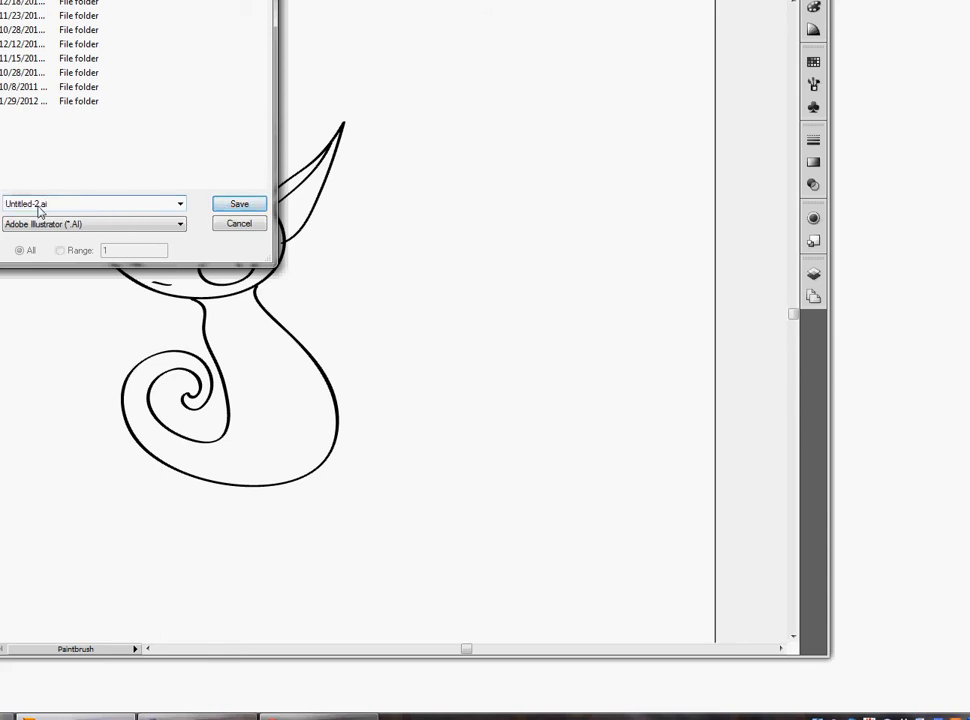
pyautogui.click(240, 206)
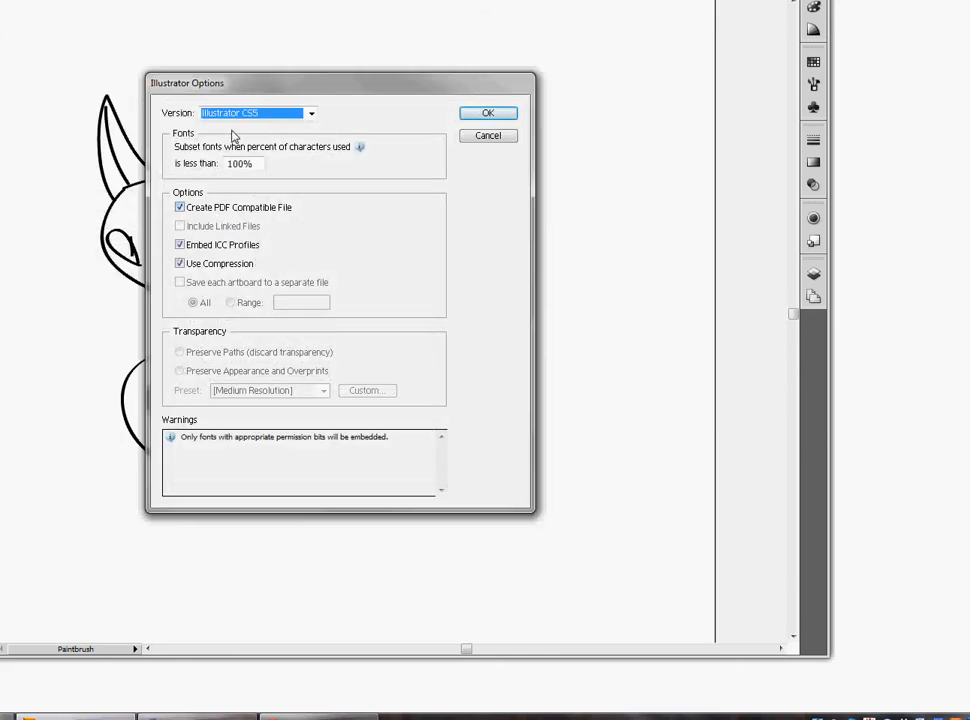
pyautogui.click(509, 116)
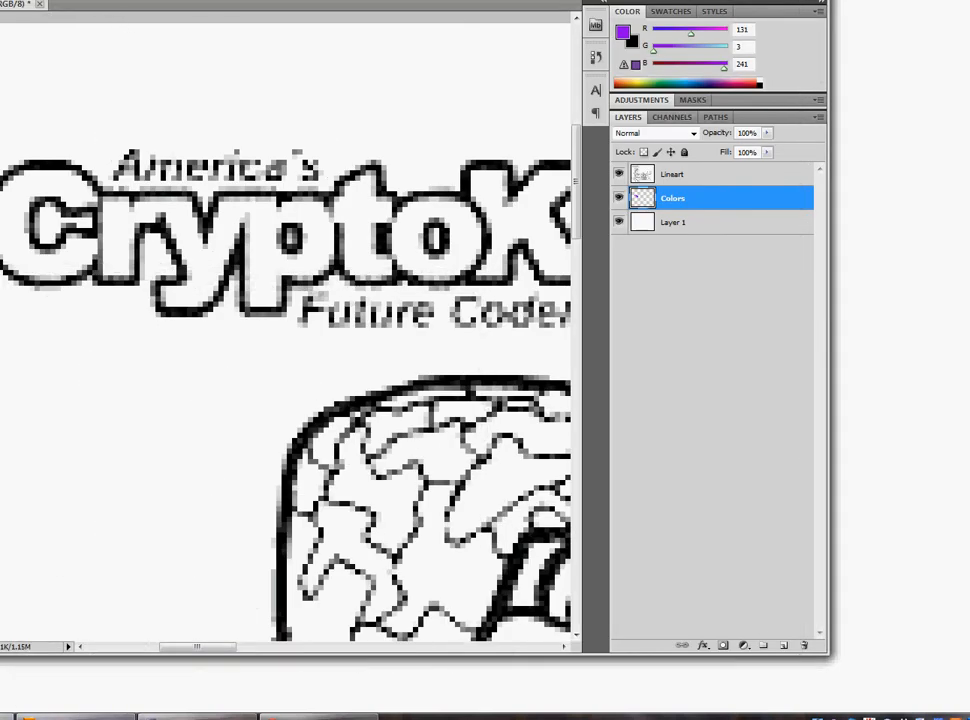
# Step: Switch to Photoshop and open the Untitled-2 Illustrator file from the Documents library
pyautogui.hotkey('alt', 'f')
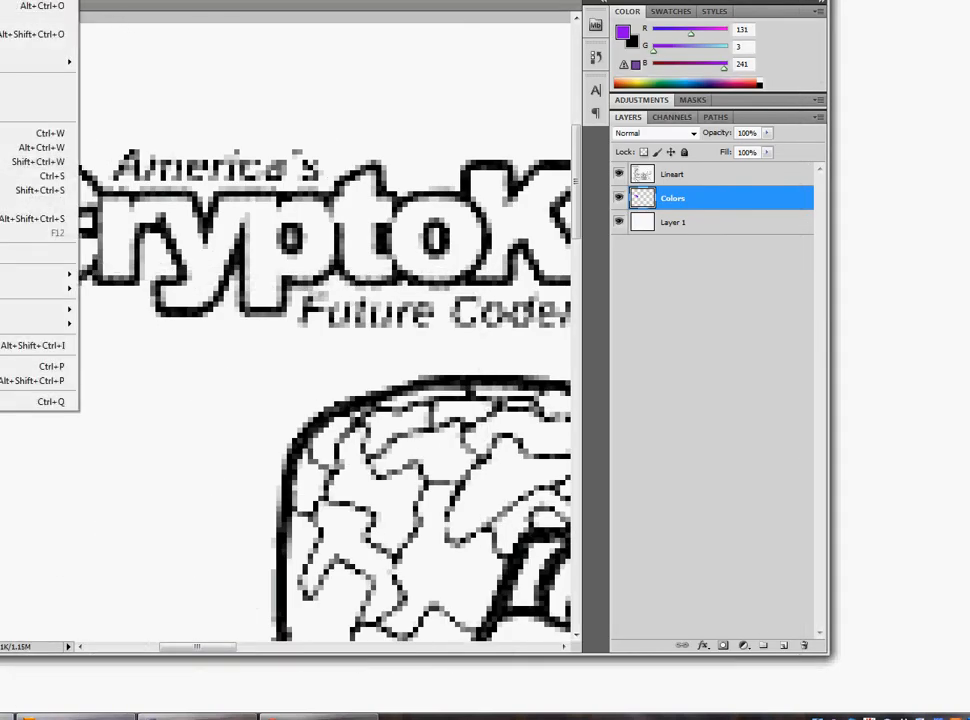
pyautogui.moveTo(5, 275)
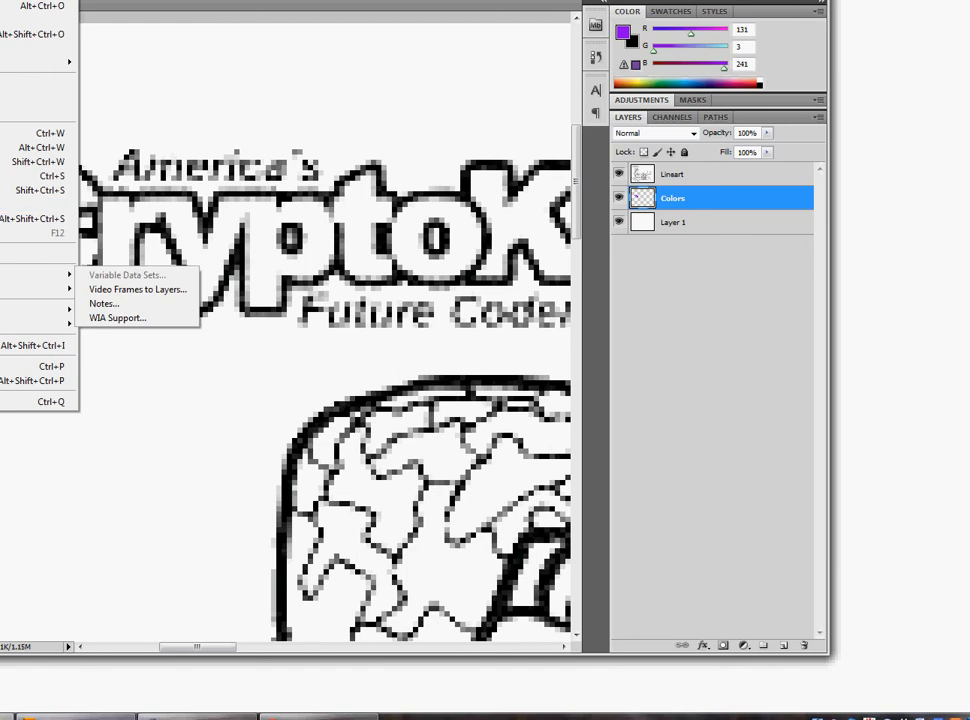
pyautogui.click(30, 0)
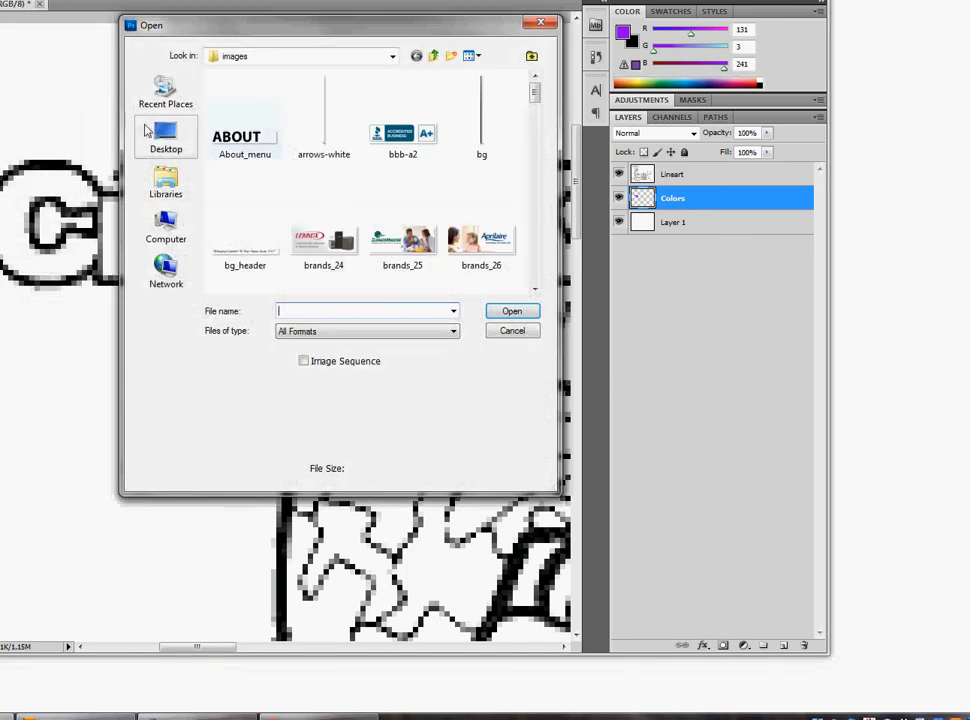
pyautogui.click(164, 186)
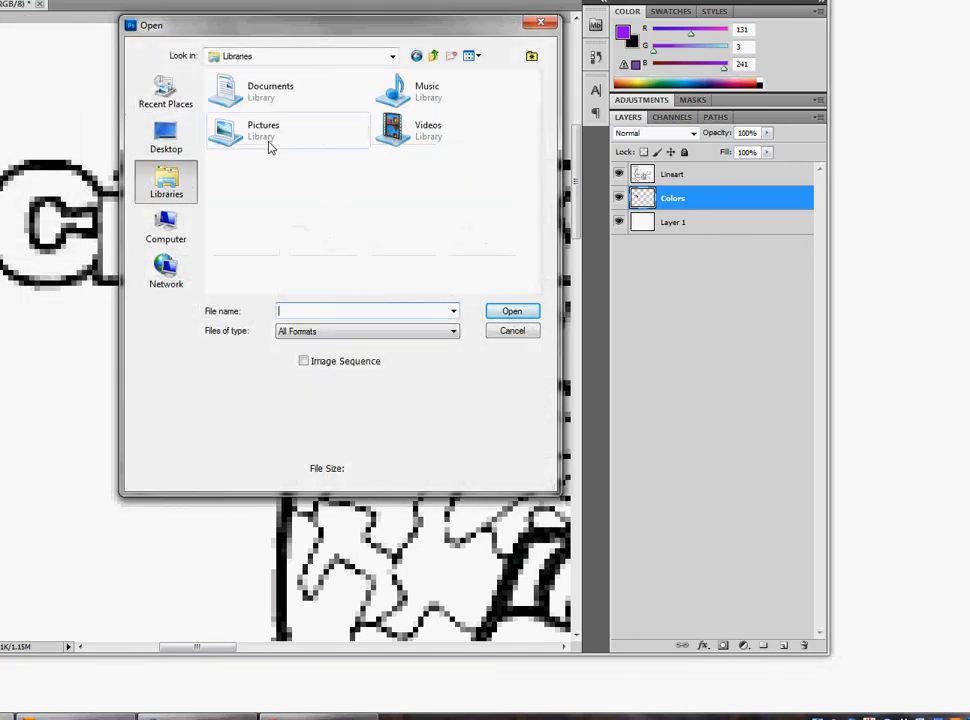
pyautogui.doubleClick(255, 95)
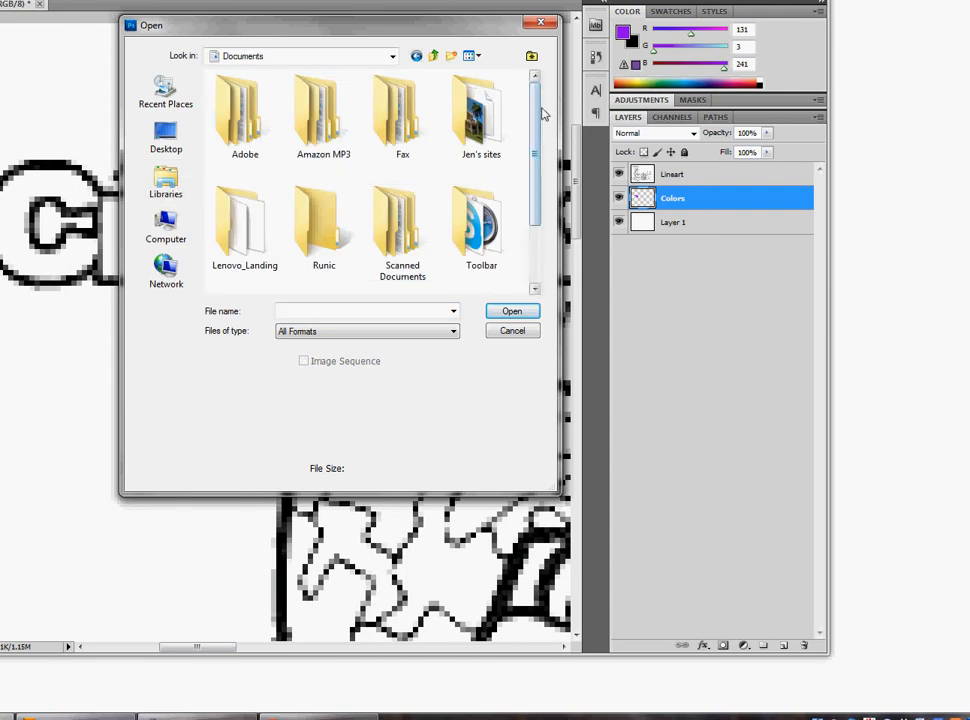
pyautogui.moveTo(541, 115); pyautogui.dragTo(541, 184)
pyautogui.click(409, 274)
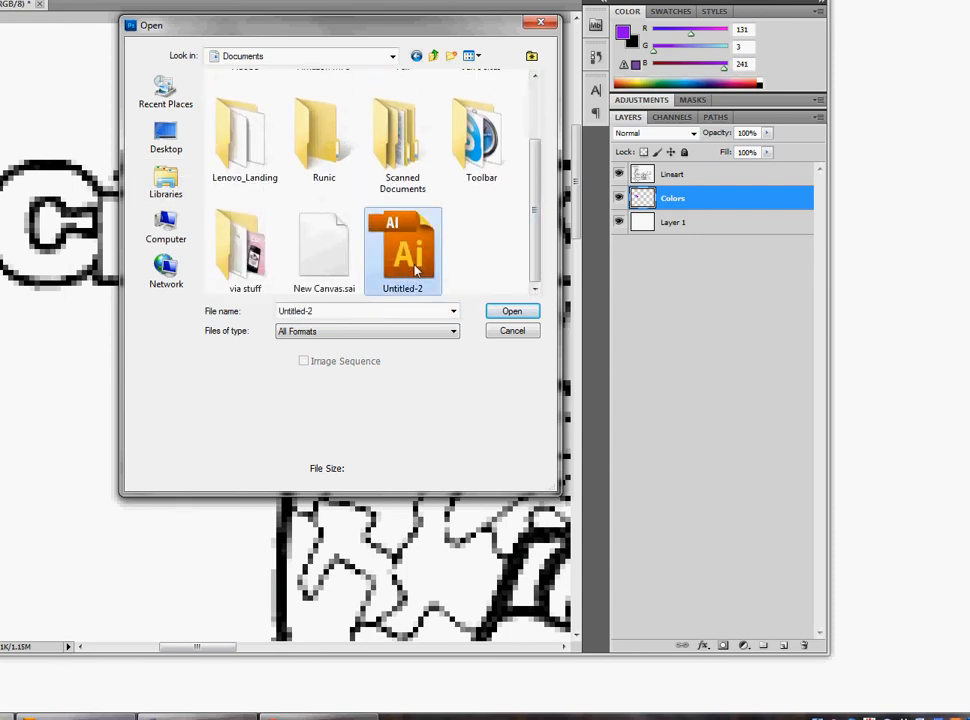
pyautogui.doubleClick(415, 268)
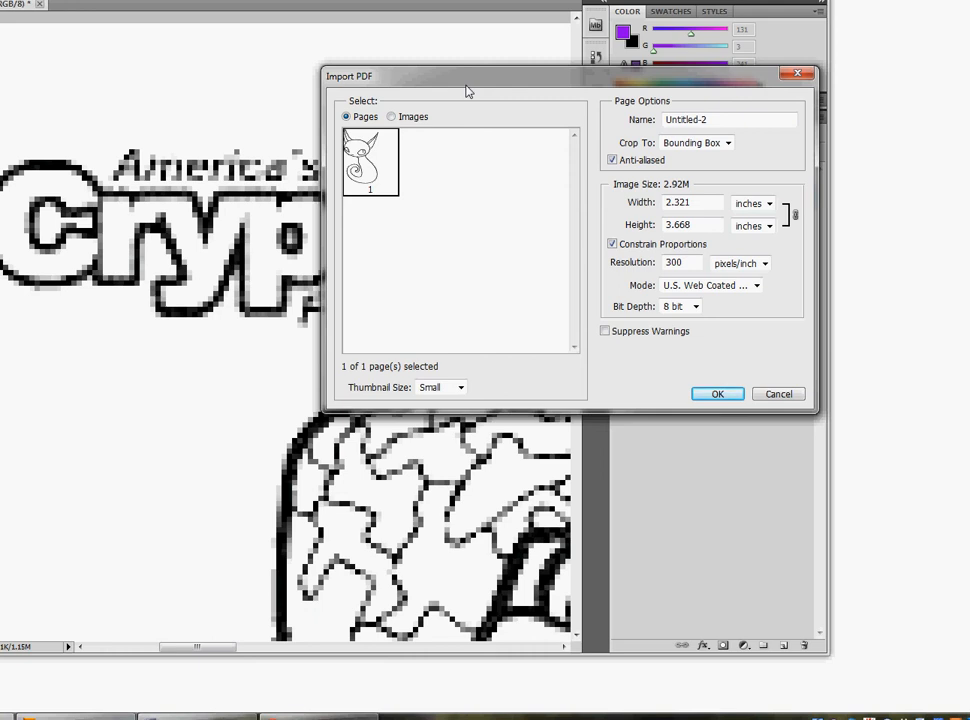
# Step: Import the page with its size in pixels, 696 by 1100 at 300 pixels/inch, and anti-aliasing turned off
pyautogui.moveTo(463, 91); pyautogui.dragTo(341, 93)
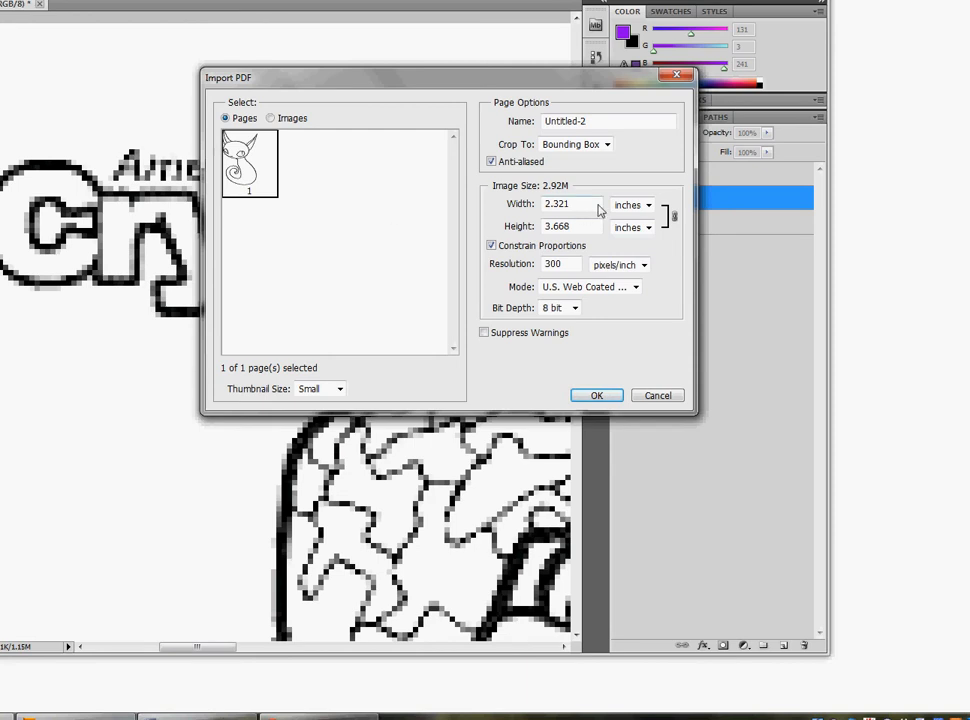
pyautogui.click(646, 205)
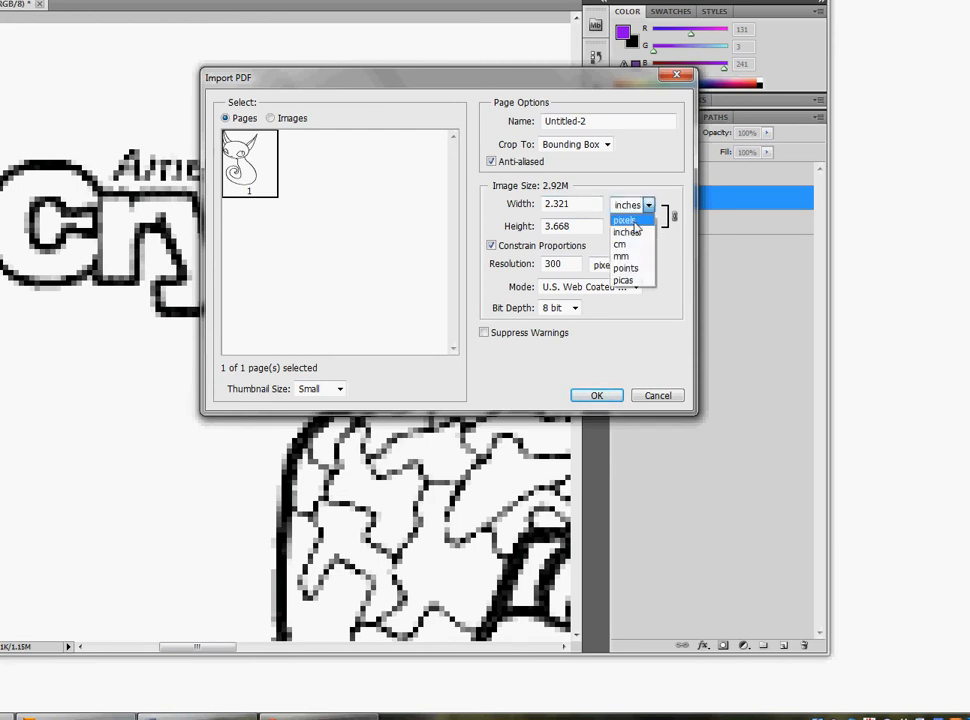
pyautogui.click(634, 222)
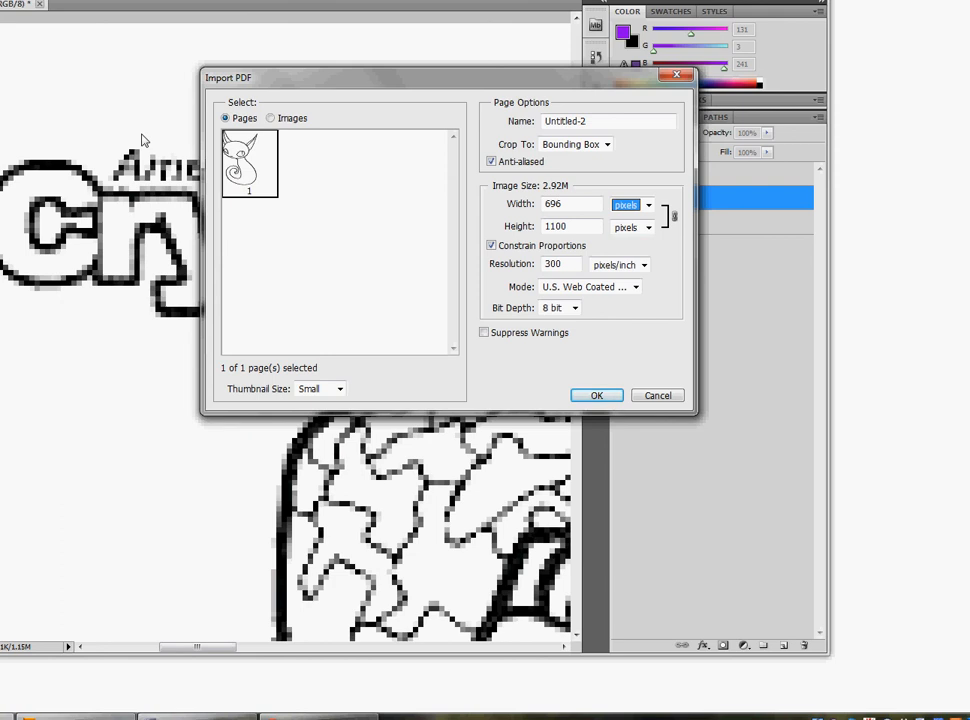
pyautogui.click(492, 163)
pyautogui.click(596, 395)
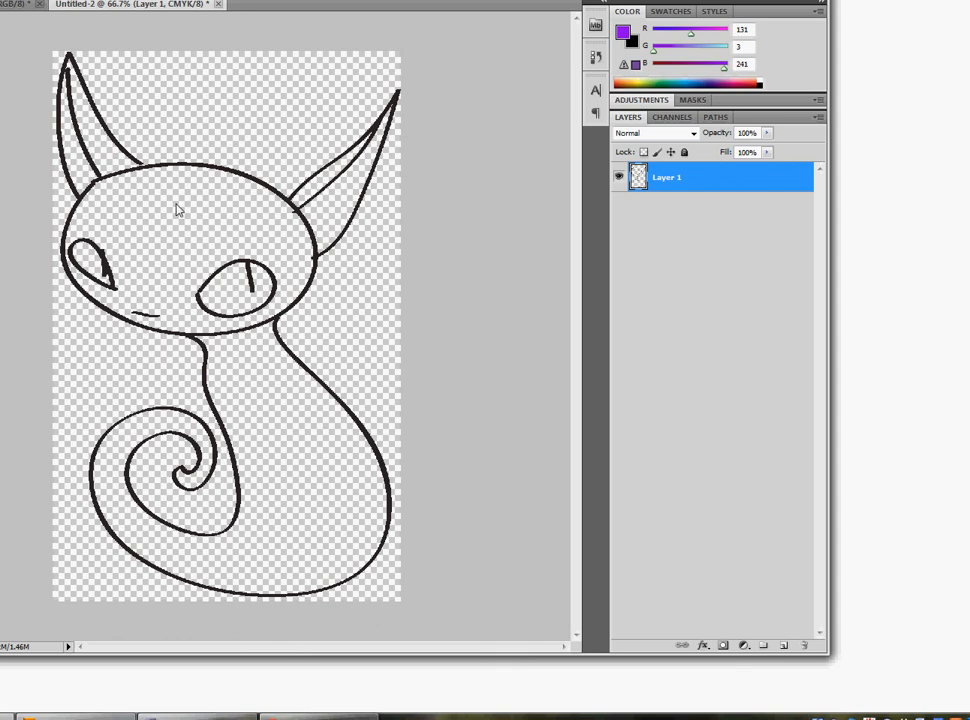
# Step: Sample the dark outline colour and close the gap between the base of the left ear and the head outline
pyautogui.scroll(2, 178, 200)
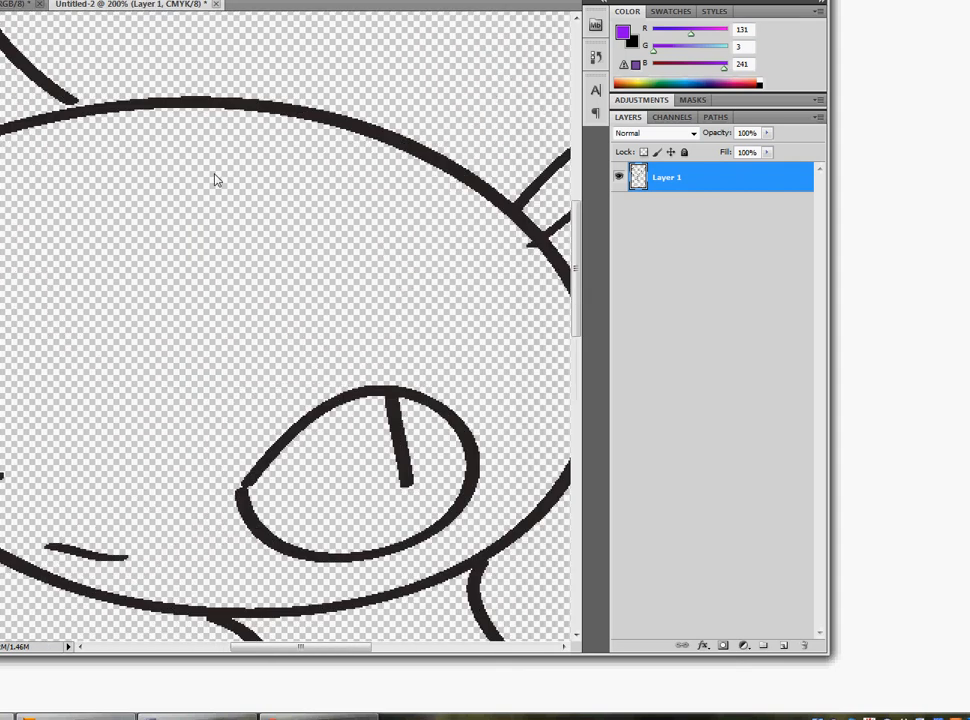
pyautogui.scroll(2, 131, 145)
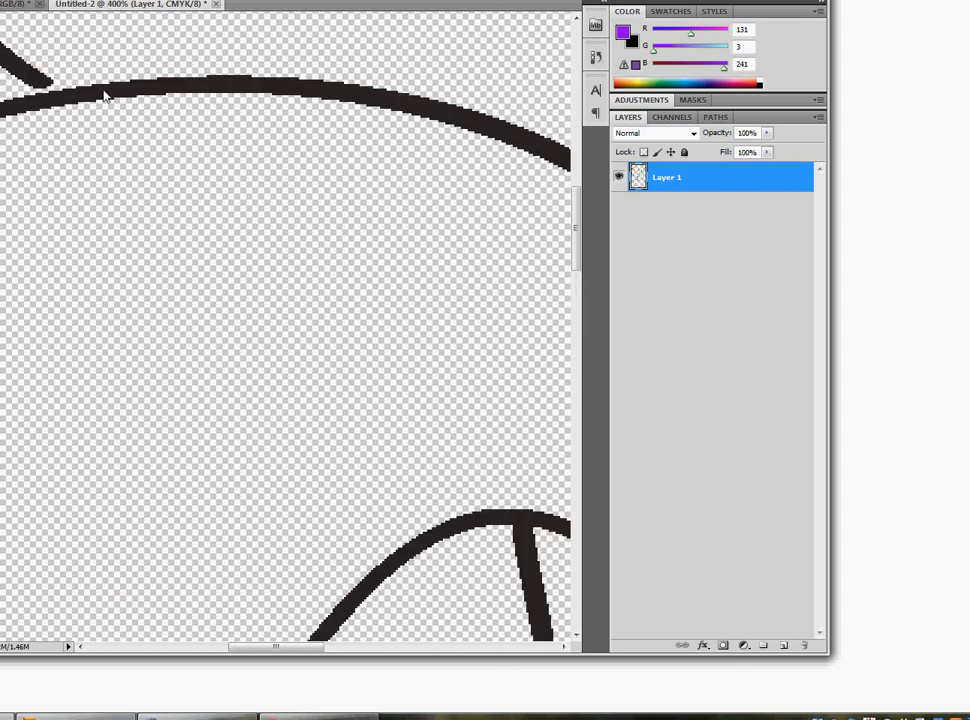
pyautogui.scroll(1, 104, 95)
pyautogui.scroll(2, 69, 113)
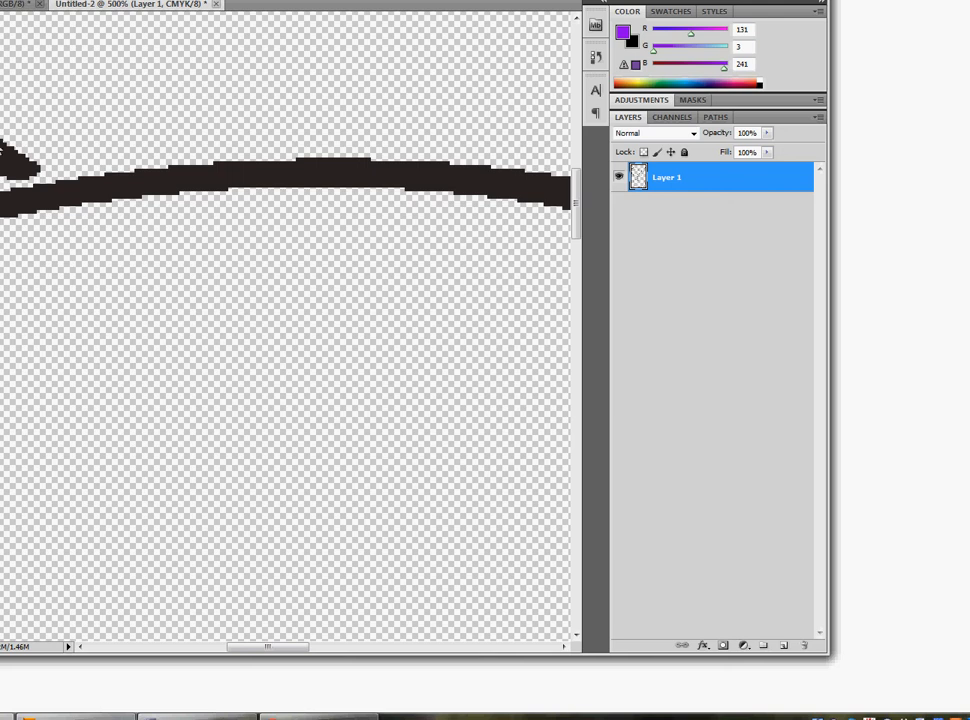
pyautogui.click(1, 152)
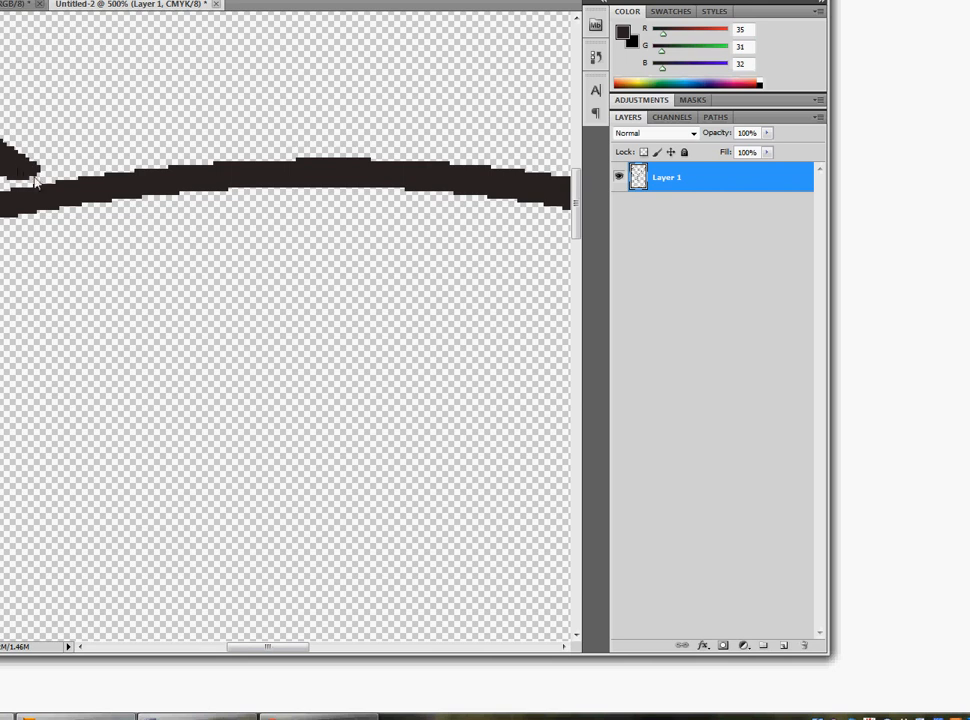
pyautogui.moveTo(34, 179); pyautogui.dragTo(12, 179)
# Step: Choose the Paint Bucket tool and set the foreground colour to red e80034
pyautogui.scroll(-5, 37, 196)
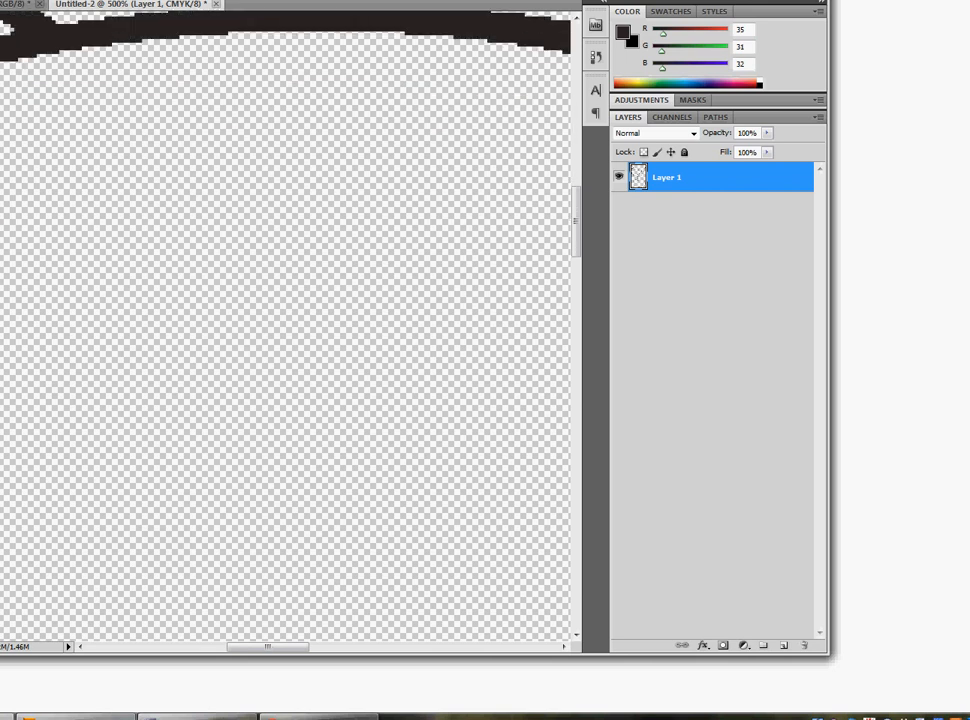
pyautogui.rightClick(5, 392)
pyautogui.click(30, 418)
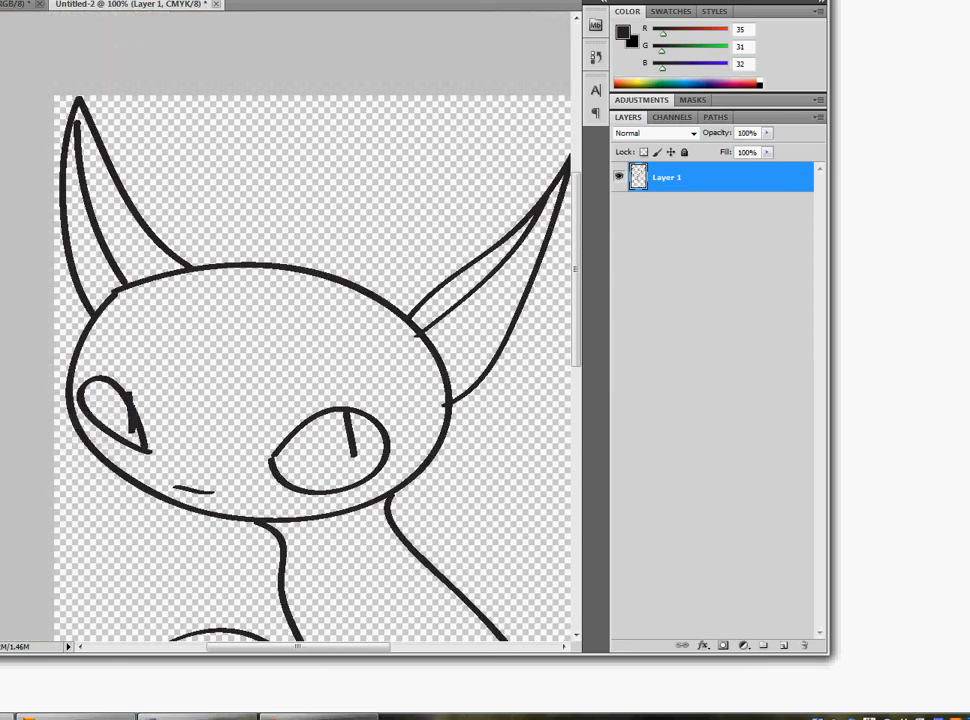
pyautogui.click(623, 32)
pyautogui.moveTo(470, 240); pyautogui.dragTo(613, 146)
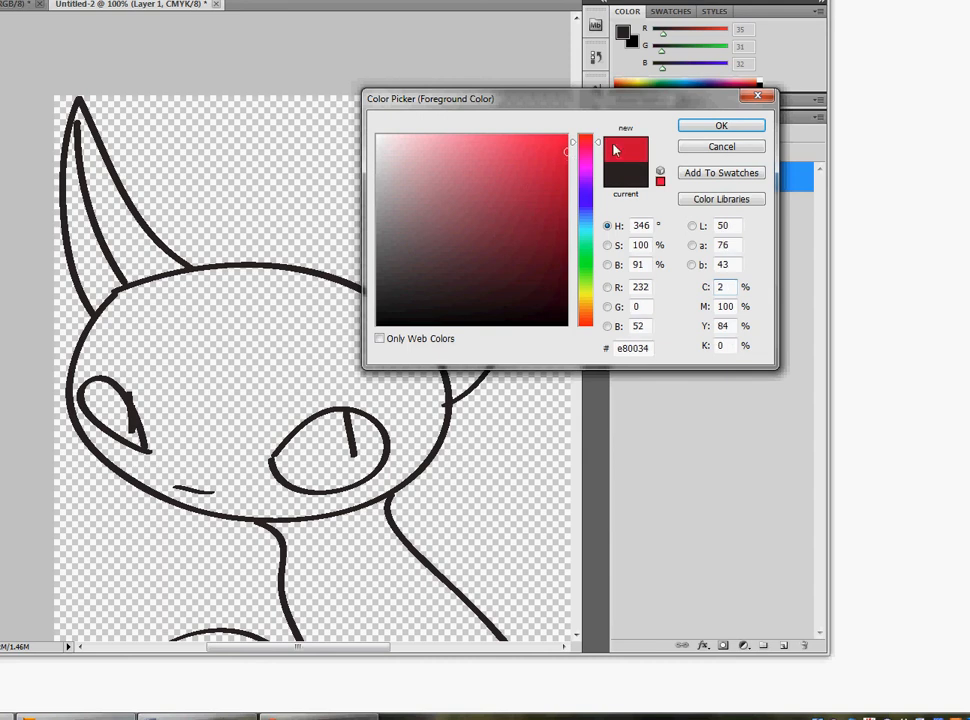
pyautogui.click(718, 126)
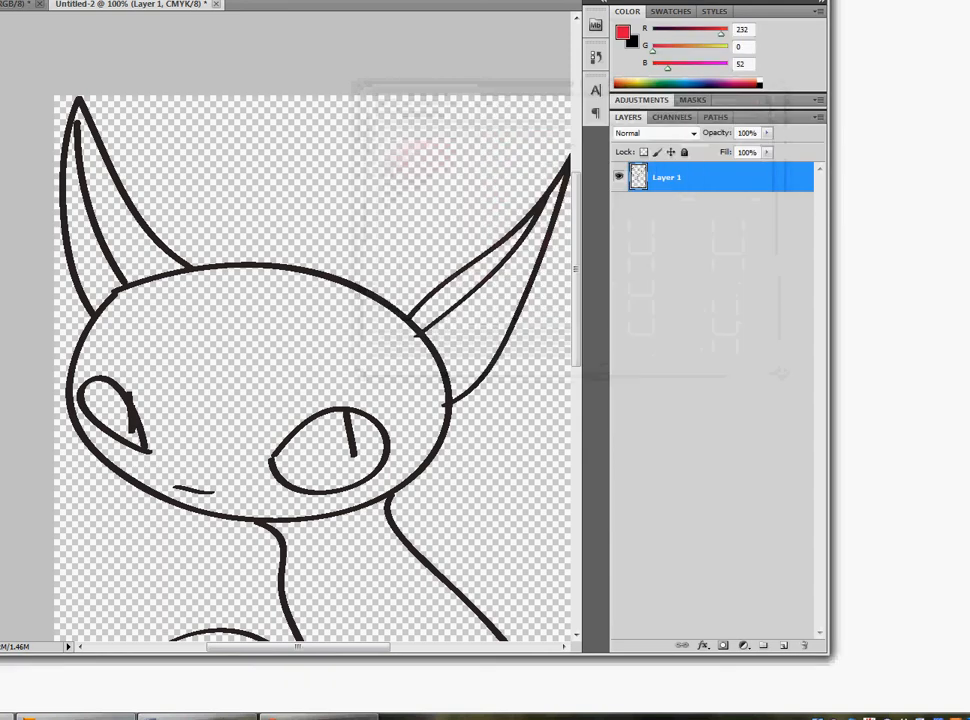
# Step: Fill the cat's head, the larger part of the left ear, the upper part of the right ear and the body with red
pyautogui.click(200, 352)
pyautogui.click(125, 240)
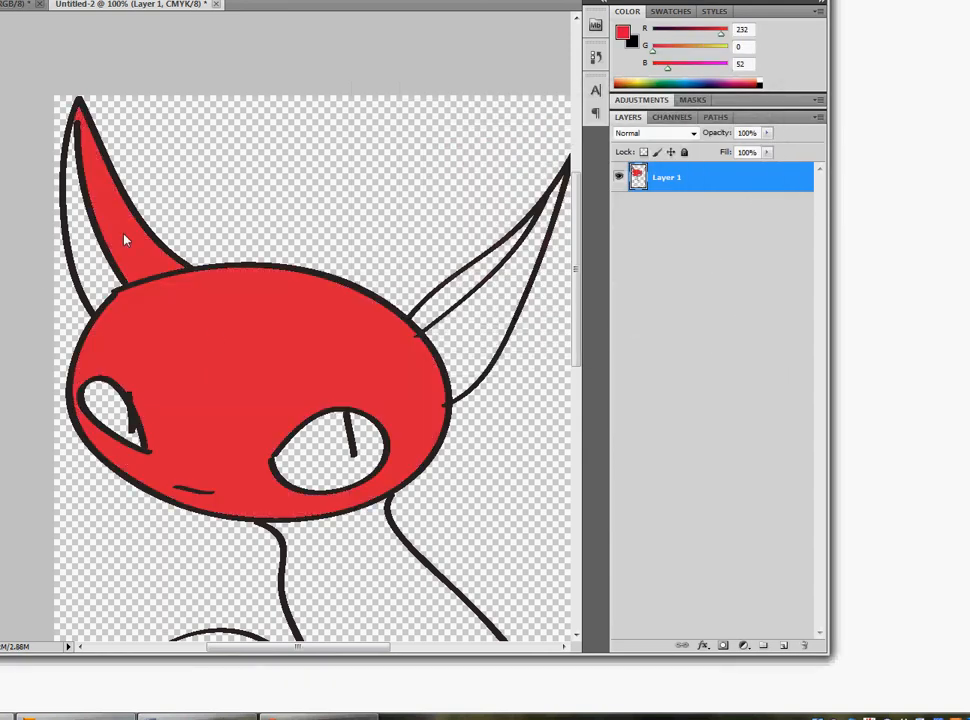
pyautogui.click(455, 297)
pyautogui.scroll(-5, 372, 470)
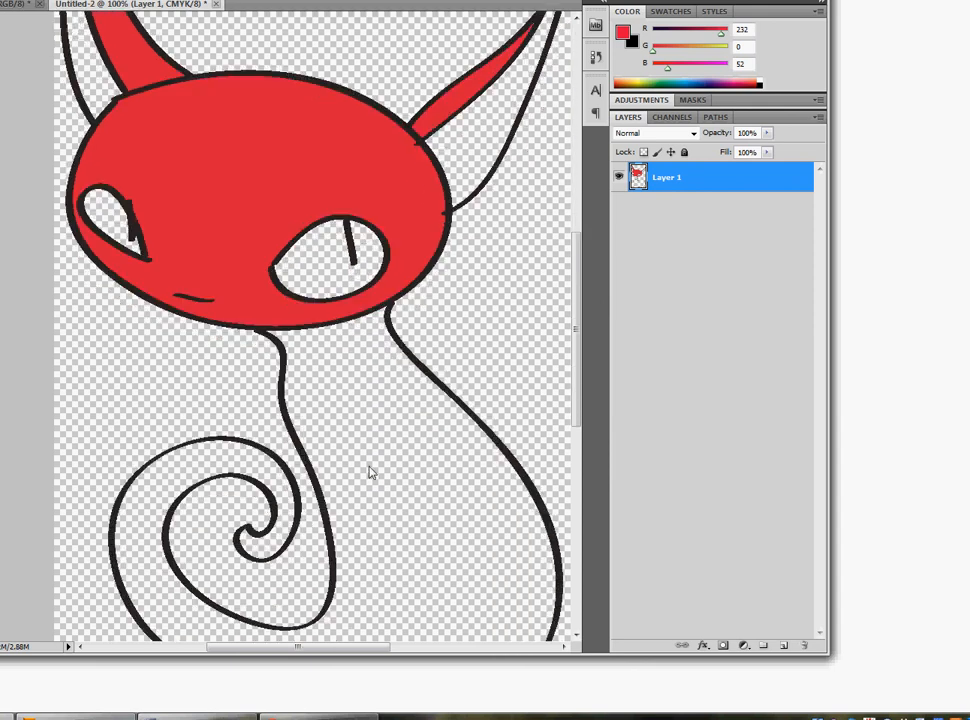
pyautogui.scroll(-2, 370, 472)
pyautogui.click(377, 459)
# Step: Set the foreground colour to yellow-orange fcba09 and fill both eyes with it
pyautogui.scroll(3, 305, 515)
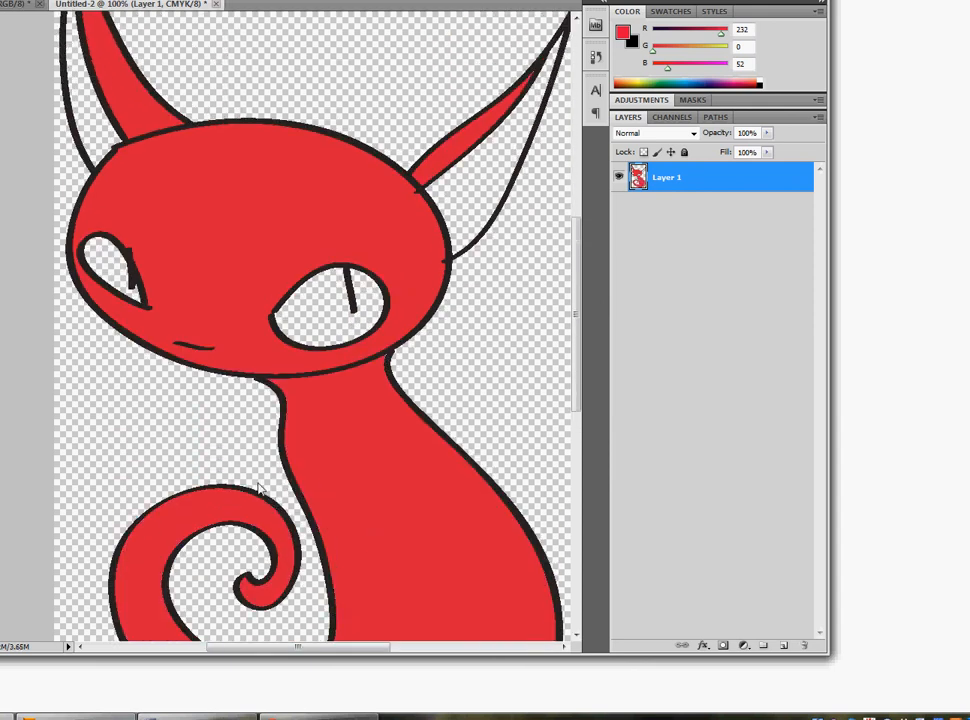
pyautogui.scroll(2, 258, 488)
pyautogui.click(2, 400)
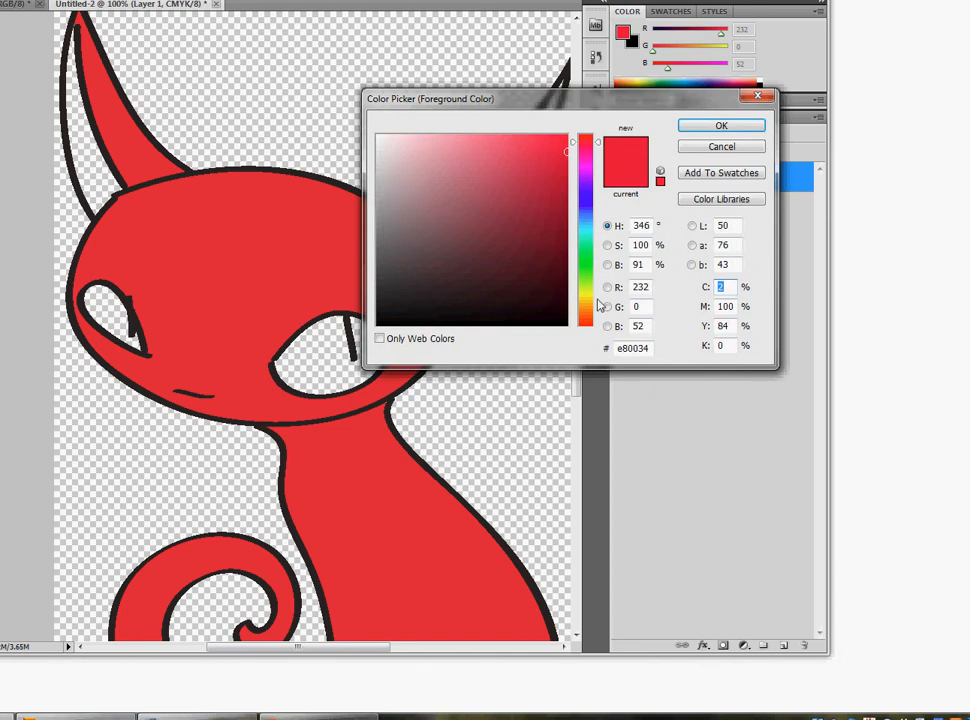
pyautogui.moveTo(593, 297); pyautogui.dragTo(594, 304)
pyautogui.moveTo(547, 210); pyautogui.dragTo(560, 135)
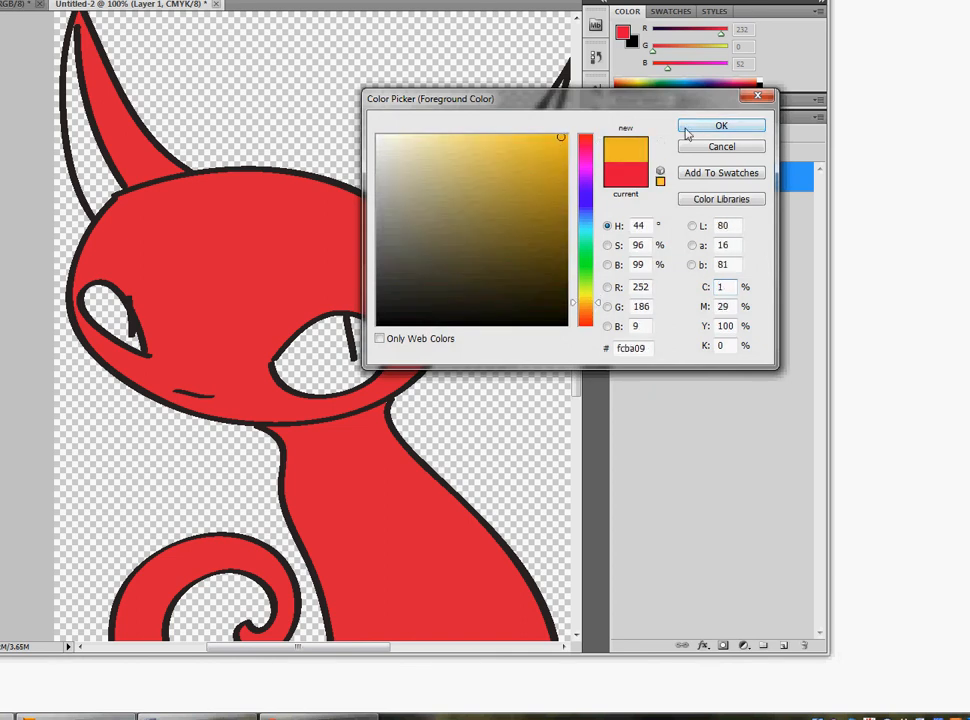
pyautogui.click(721, 125)
pyautogui.click(303, 379)
pyautogui.click(108, 318)
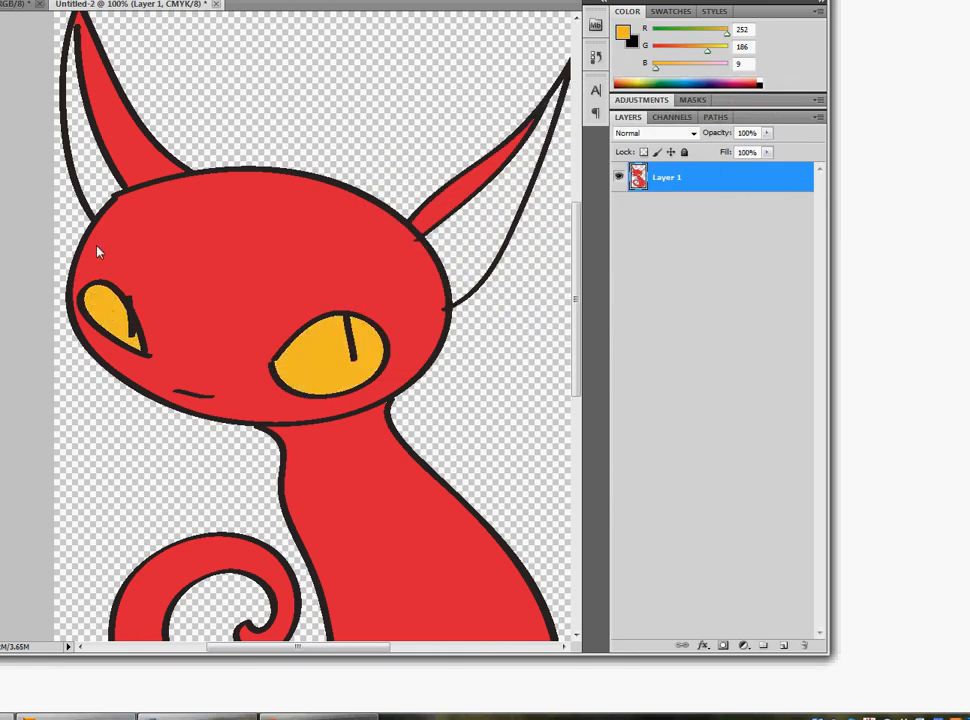
# Step: Fill the narrow outer part of the left ear and the lower part of the right ear with the yellow-orange
pyautogui.click(87, 140)
pyautogui.click(482, 247)
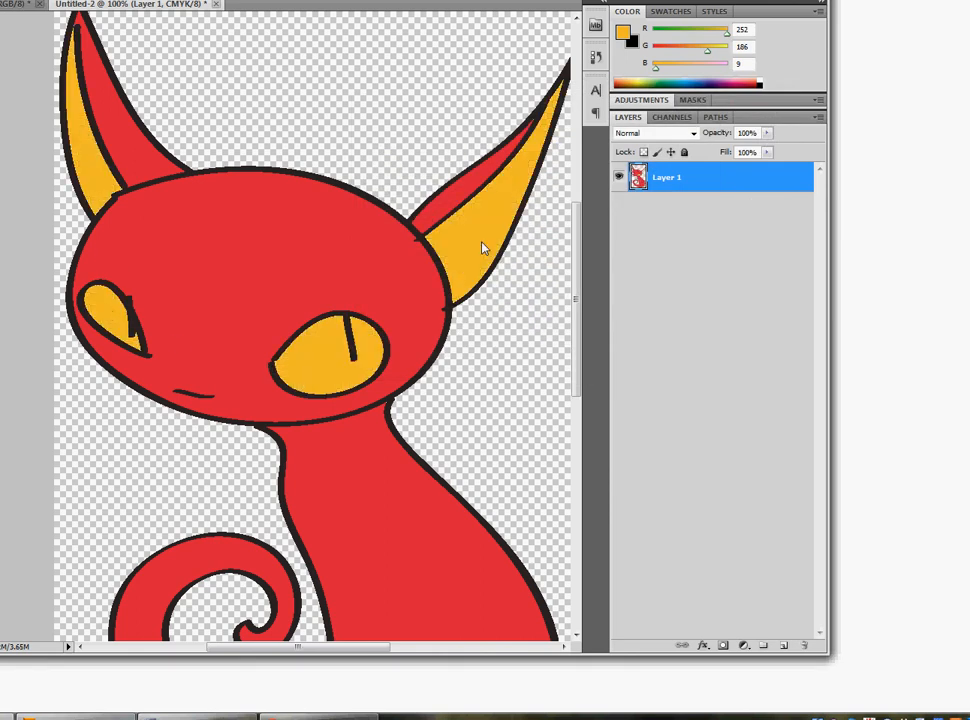
pyautogui.scroll(-8, 358, 408)
pyautogui.scroll(5, 355, 426)
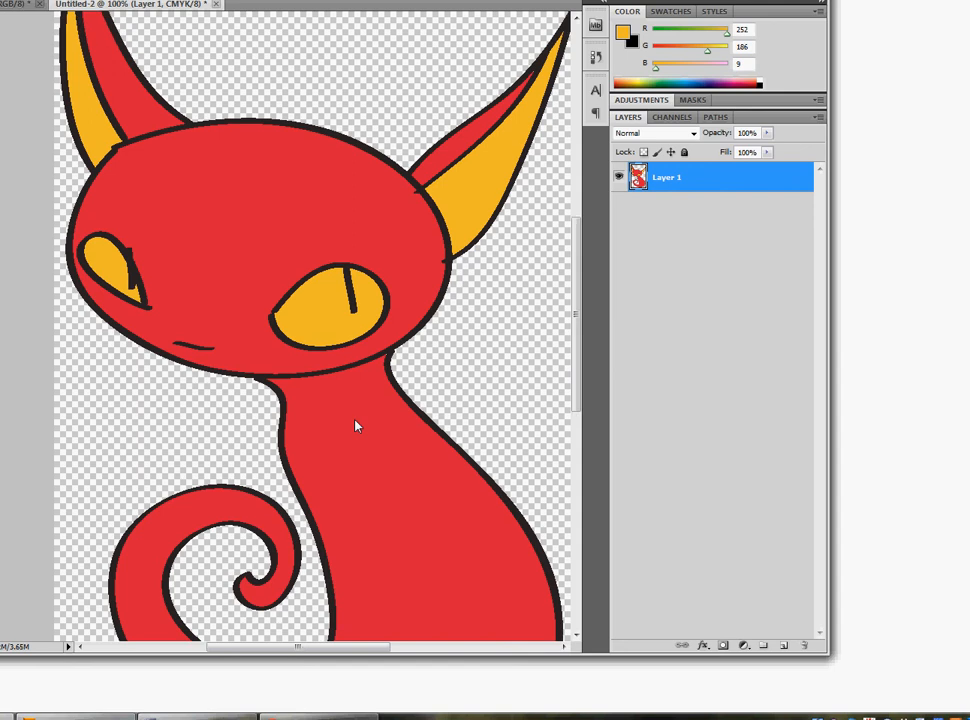
pyautogui.scroll(1, 355, 426)
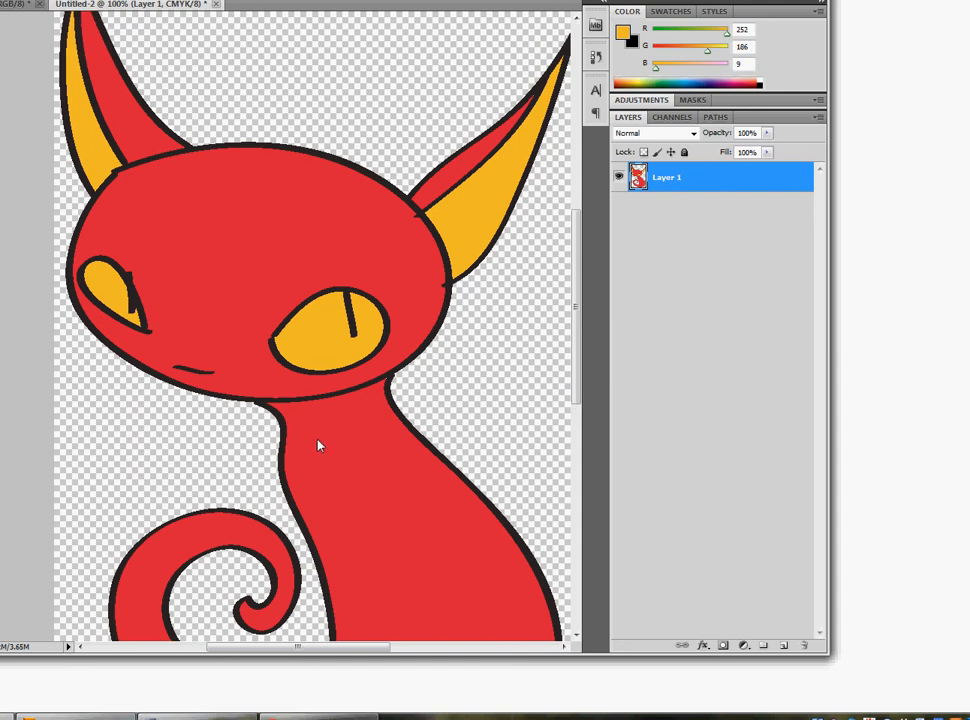
pyautogui.scroll(2, 318, 445)
pyautogui.scroll(-2, 318, 445)
# Step: Resize the cat image to a width of 200 pixels with proportions constrained and bicubic resampling
pyautogui.hotkey('alt', 'i')
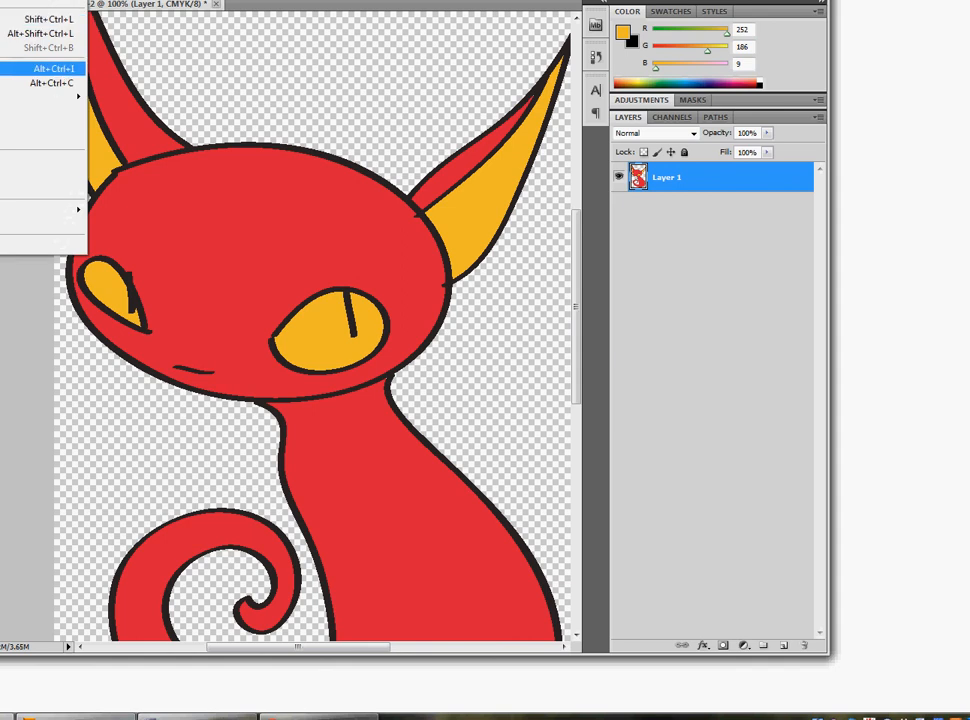
pyautogui.press('Return')
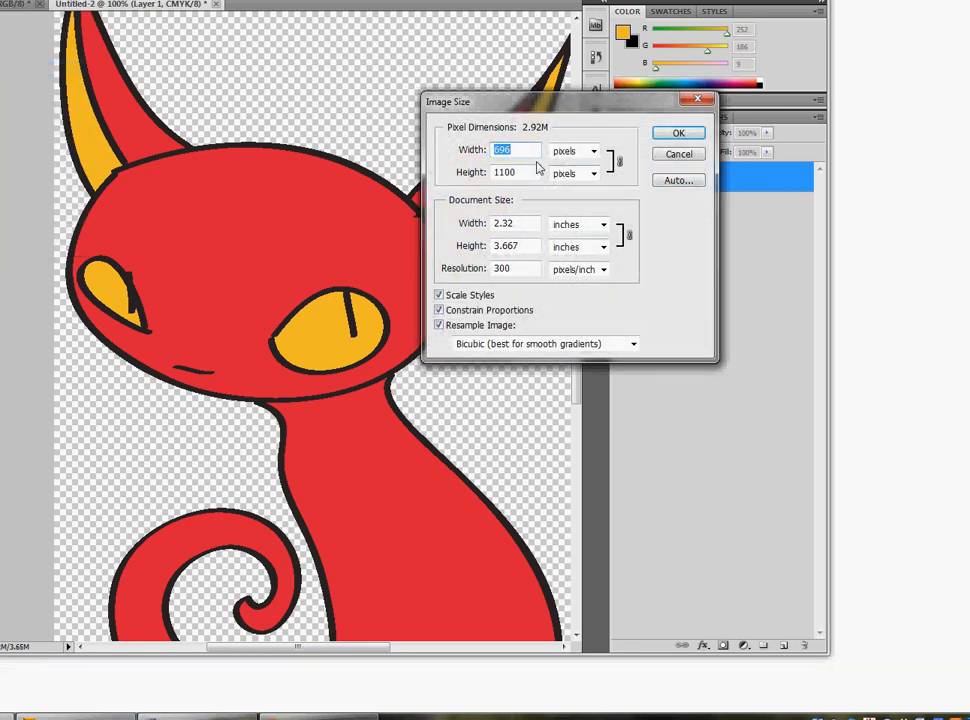
pyautogui.write('200')
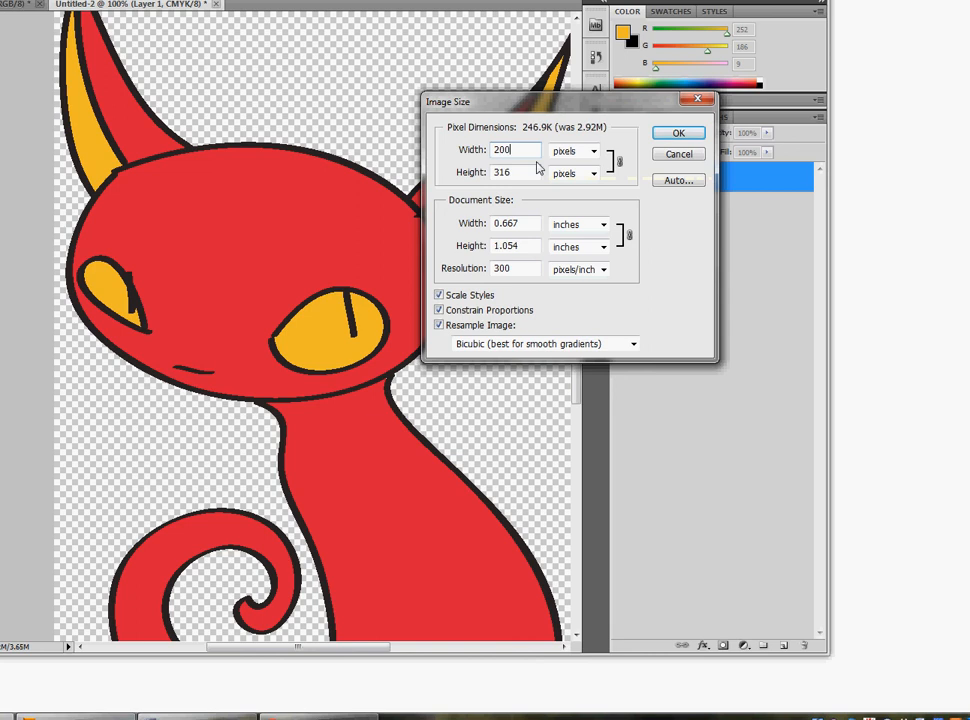
pyautogui.press('Return')
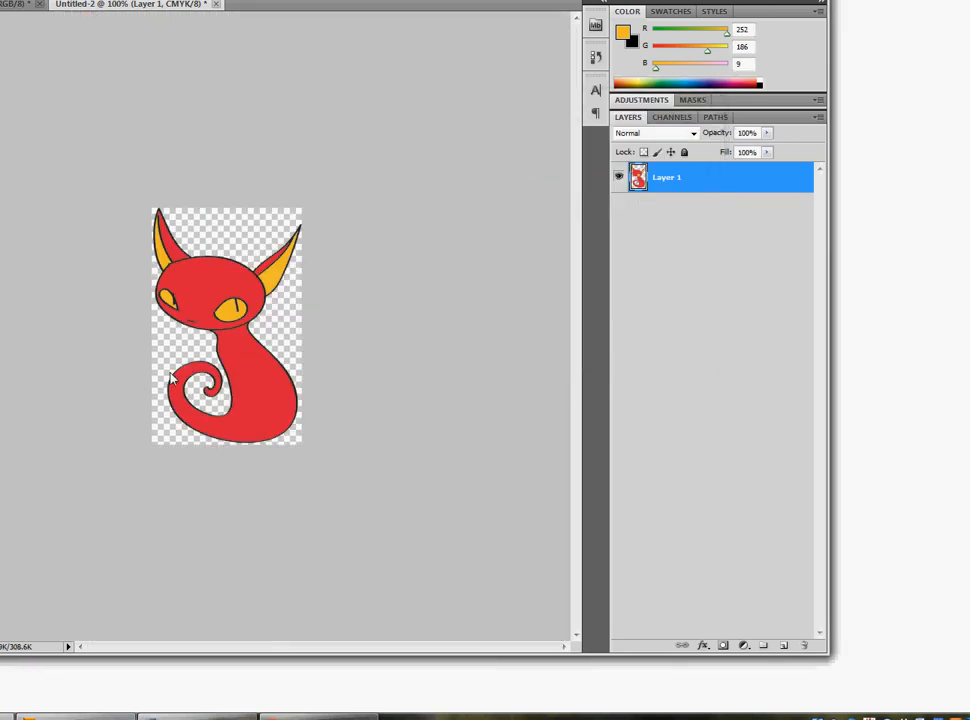
# Step: Examine the reduced cat's edges at 200% and at actual pixels, and compare them with the turtle line art in the other open document
pyautogui.rightClick(212, 290)
pyautogui.click(172, 321)
pyautogui.click(221, 313)
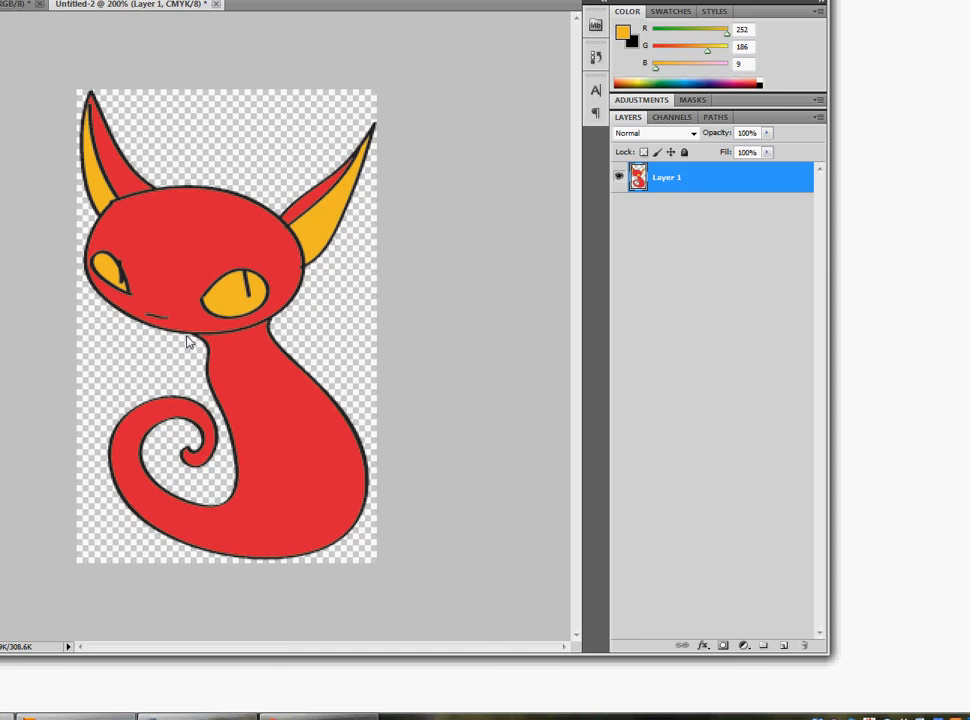
pyautogui.rightClick(230, 303)
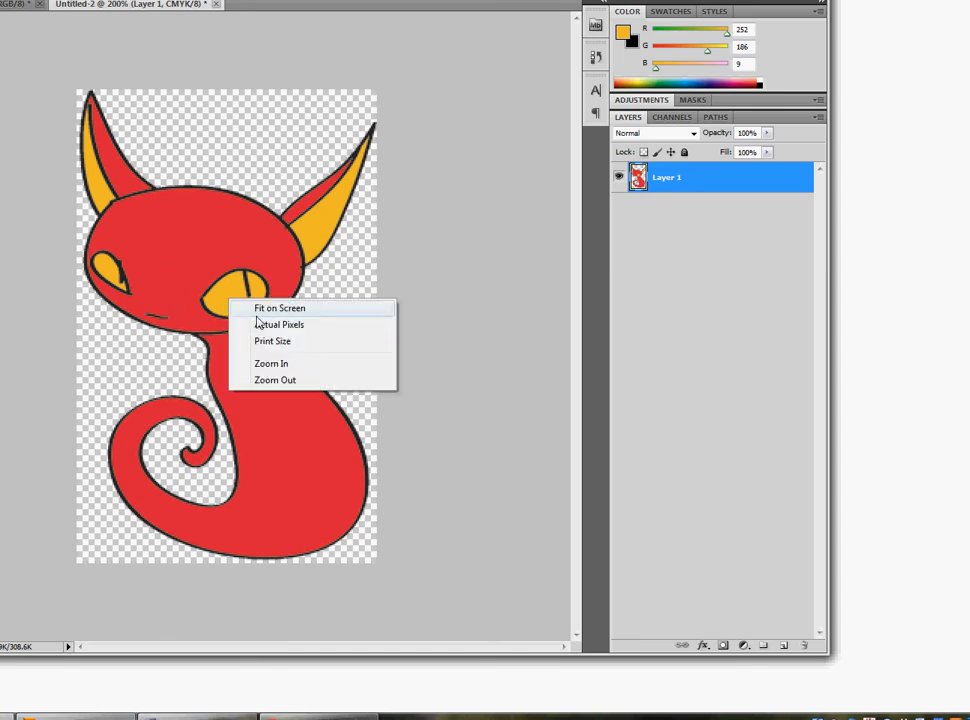
pyautogui.click(262, 322)
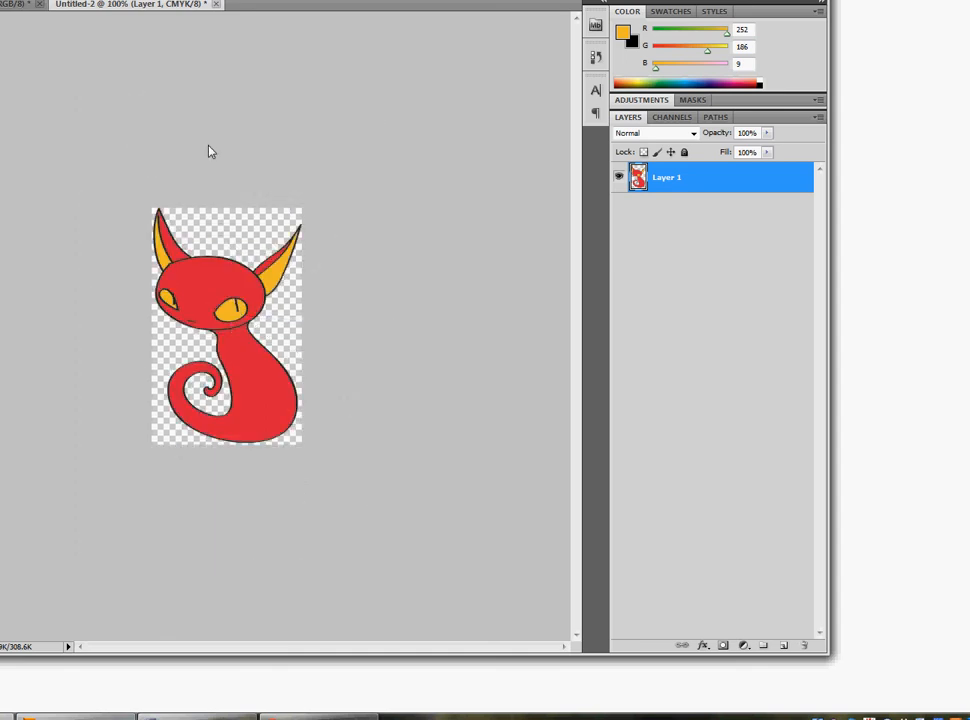
pyautogui.click(15, 4)
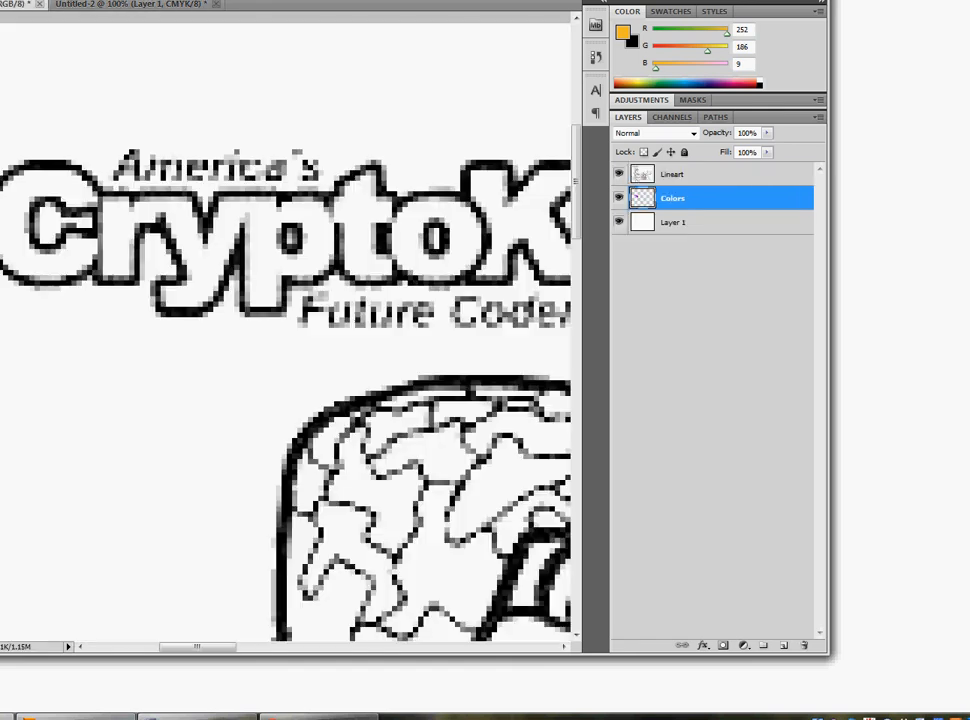
pyautogui.click(183, 6)
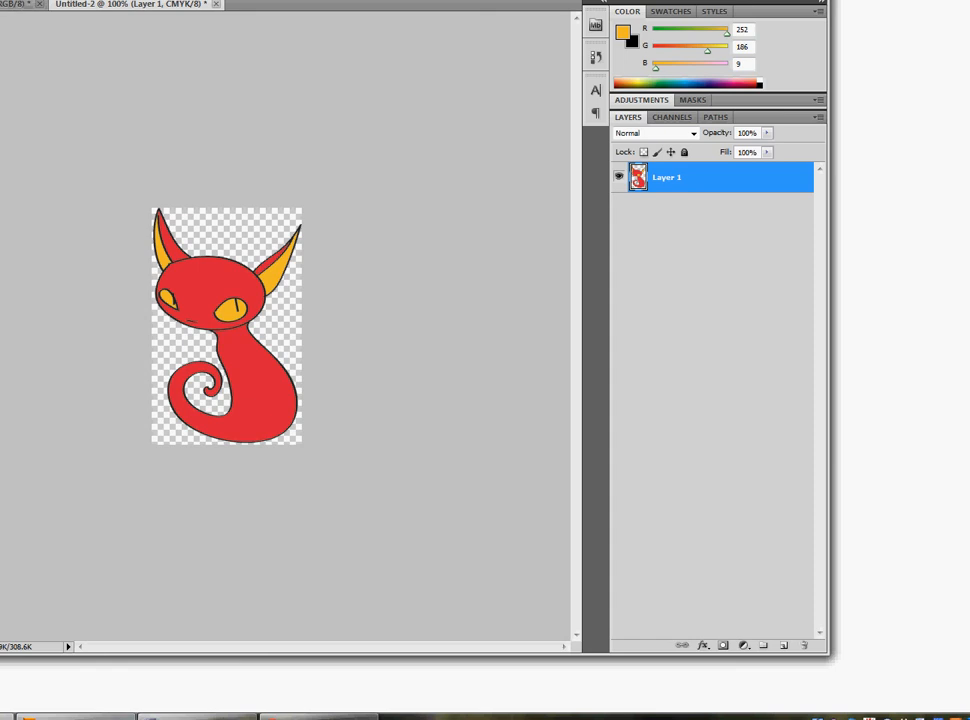
pyautogui.click(15, 4)
pyautogui.scroll(-8, 130, 130)
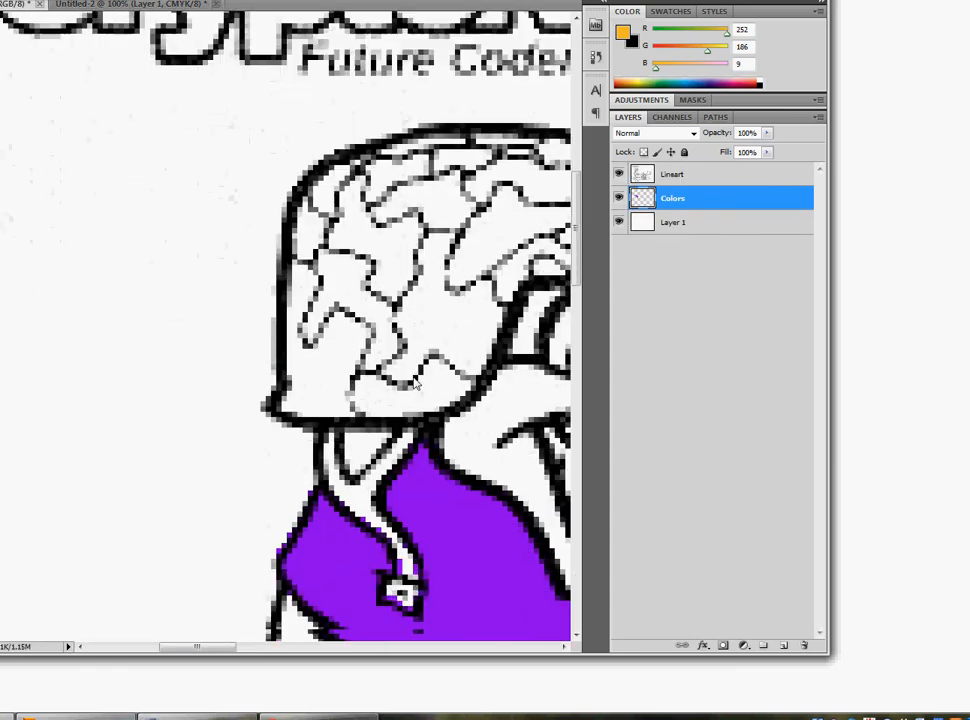
pyautogui.moveTo(216, 648); pyautogui.dragTo(251, 655)
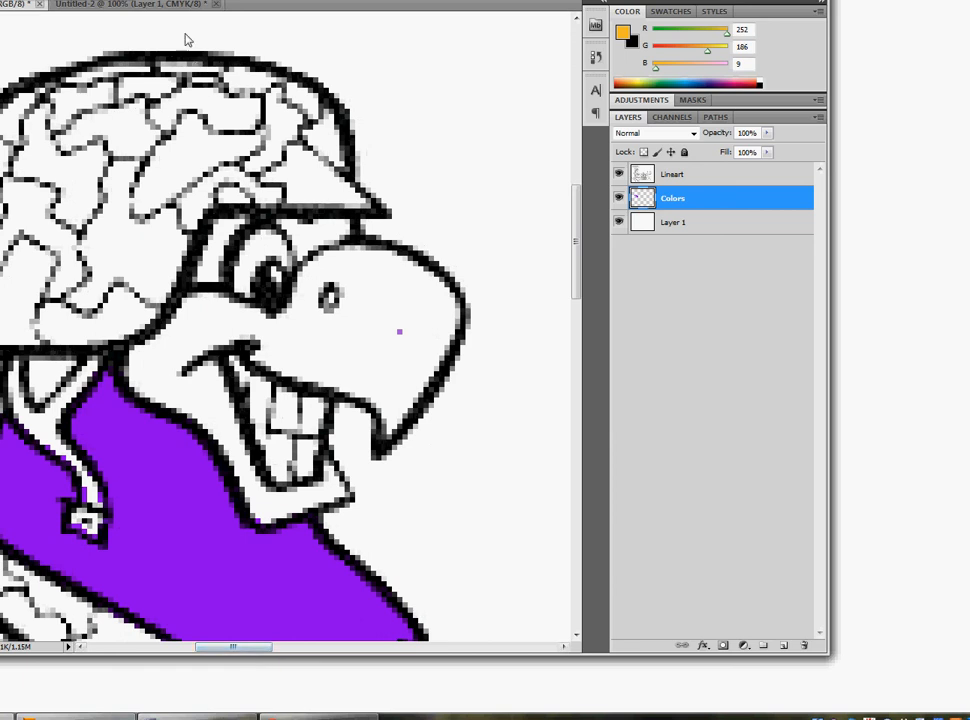
pyautogui.click(174, 5)
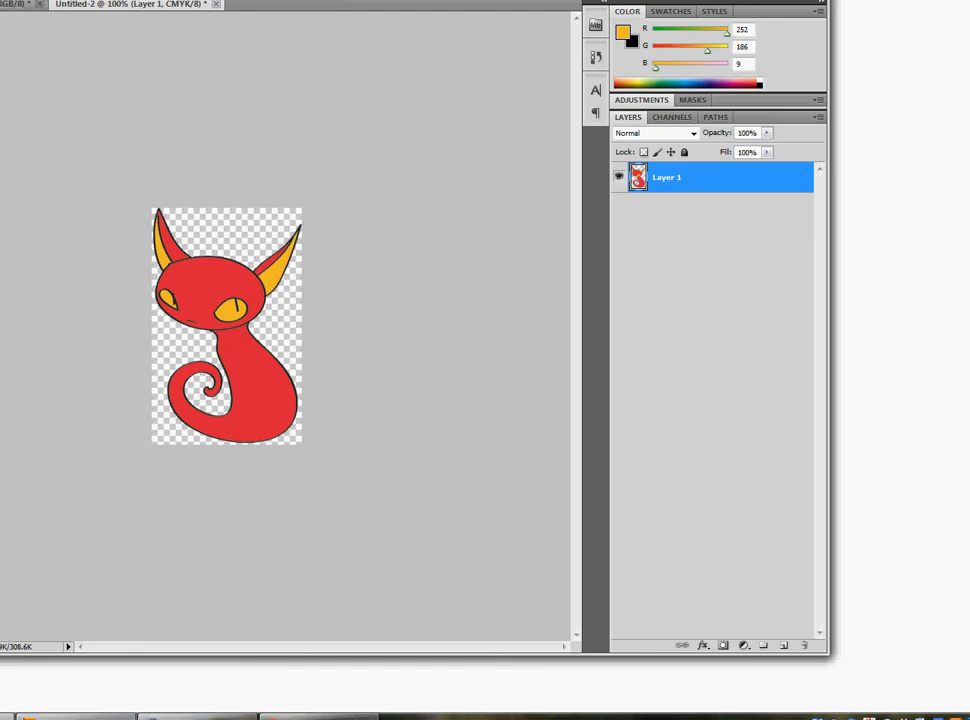
pyautogui.click(12, 4)
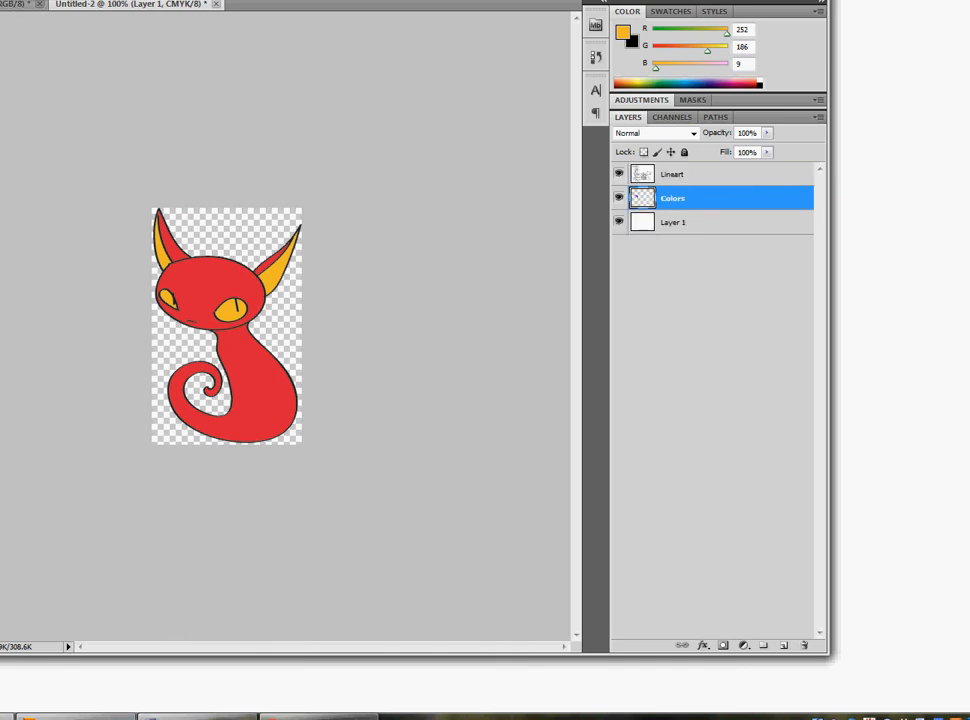